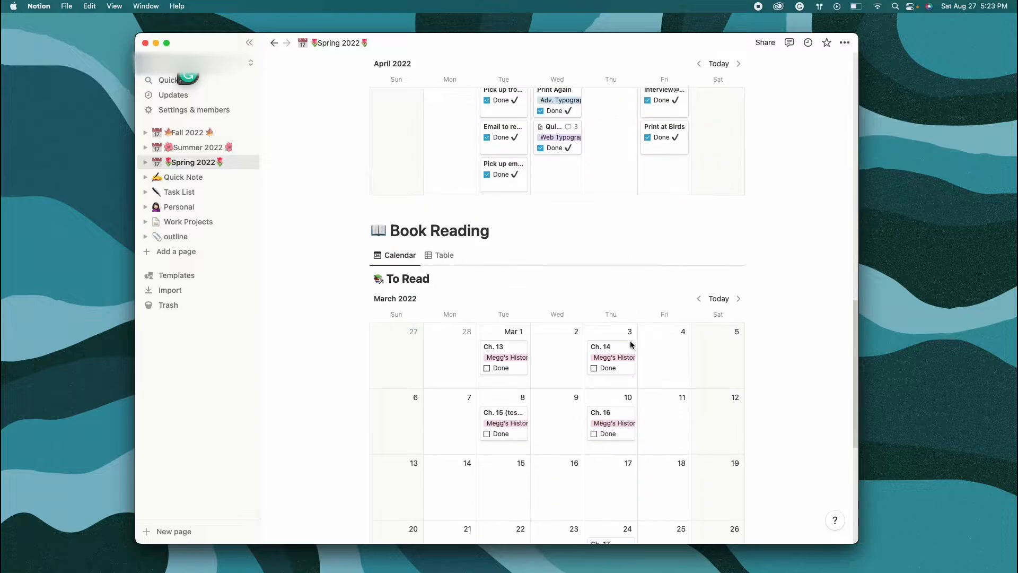
- Review the Spring 2022 Classes calendar and examine the Re-Print assignment's properties and its class options
scroll(630, 329, "up", 10)
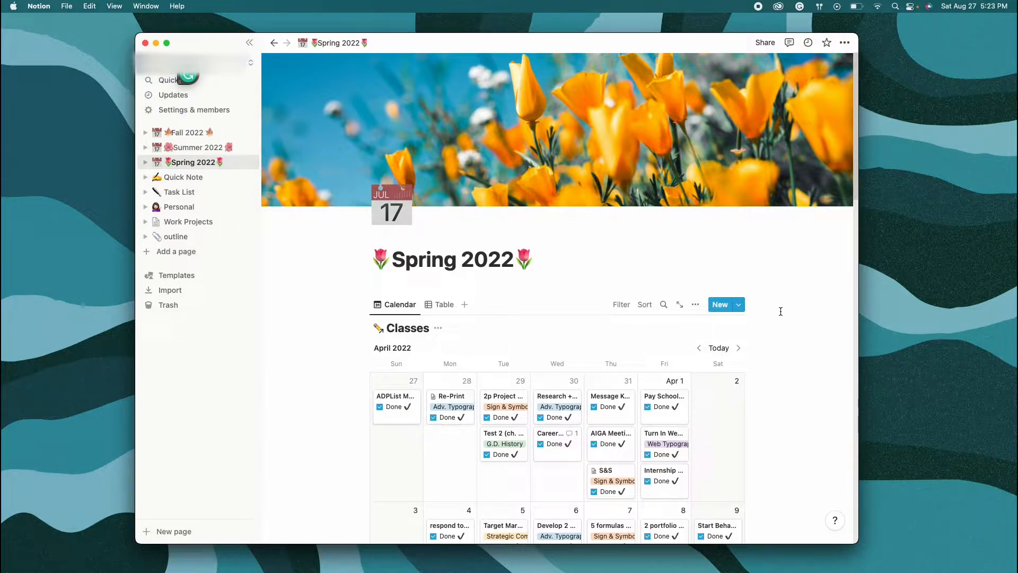
scroll(641, 252, "down", 2)
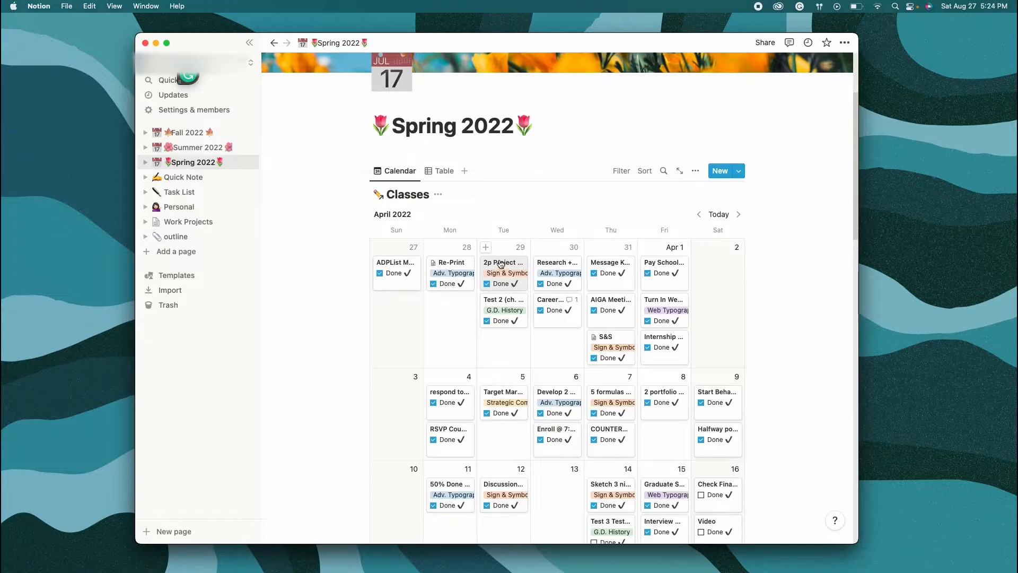
scroll(628, 258, "up", 3)
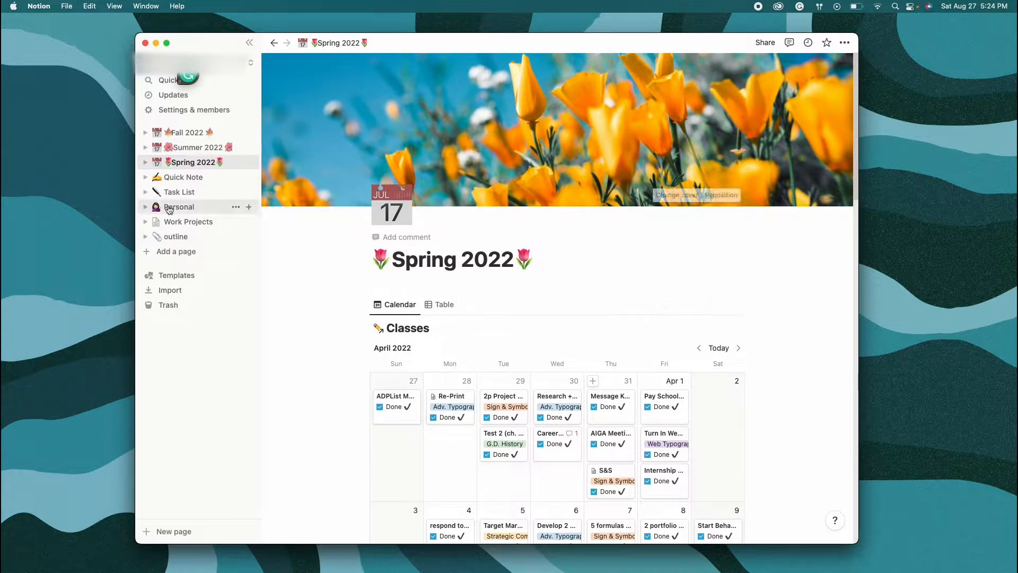
scroll(595, 367, "down", 2)
scroll(595, 366, "down", 2)
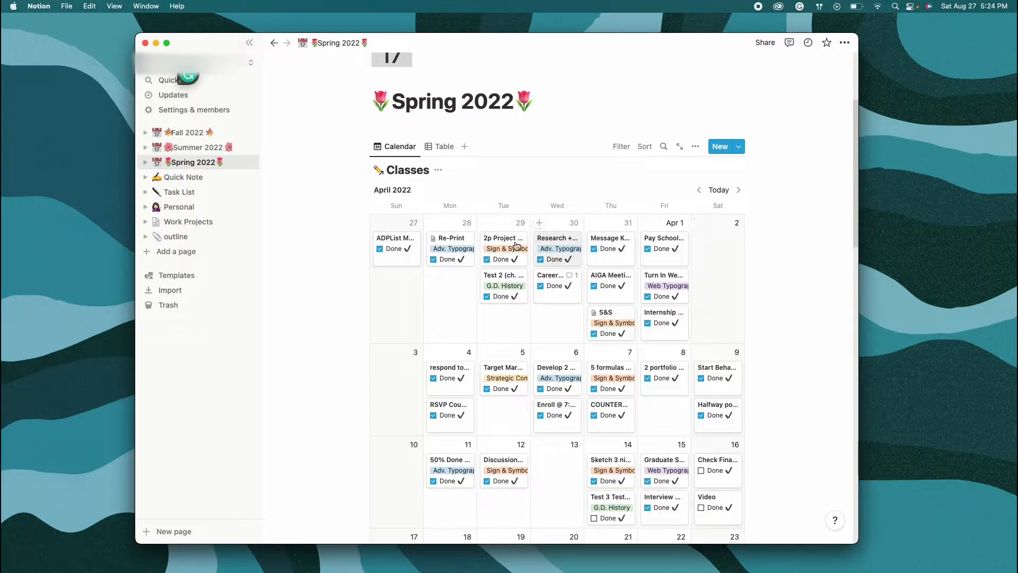
left_click(459, 251)
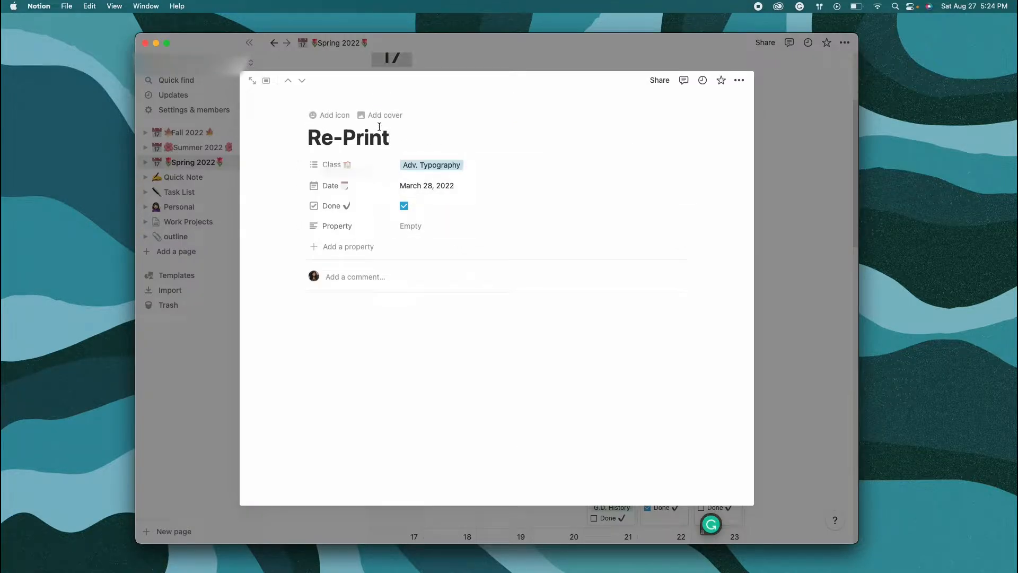
left_click(431, 165)
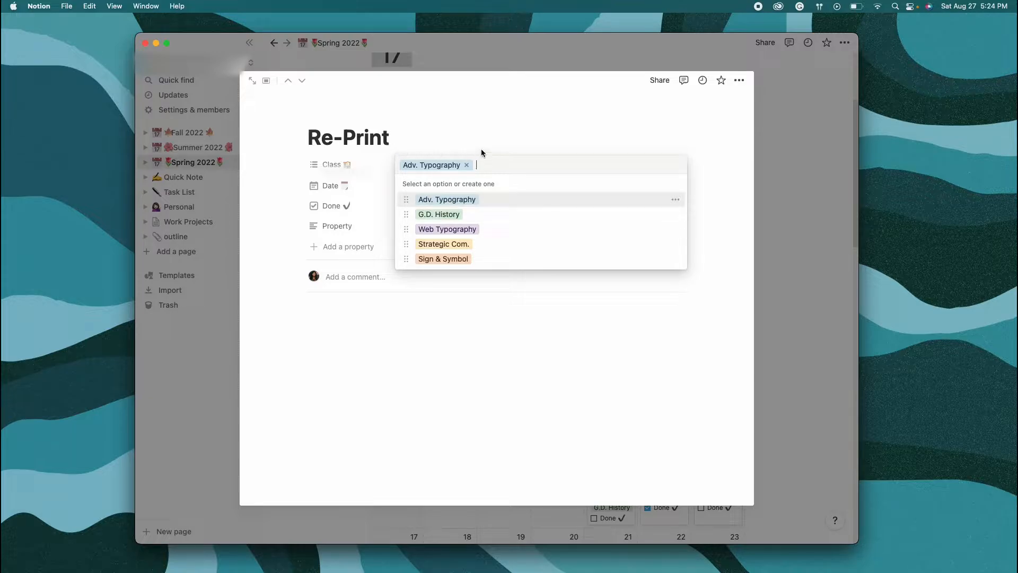
left_click(486, 133)
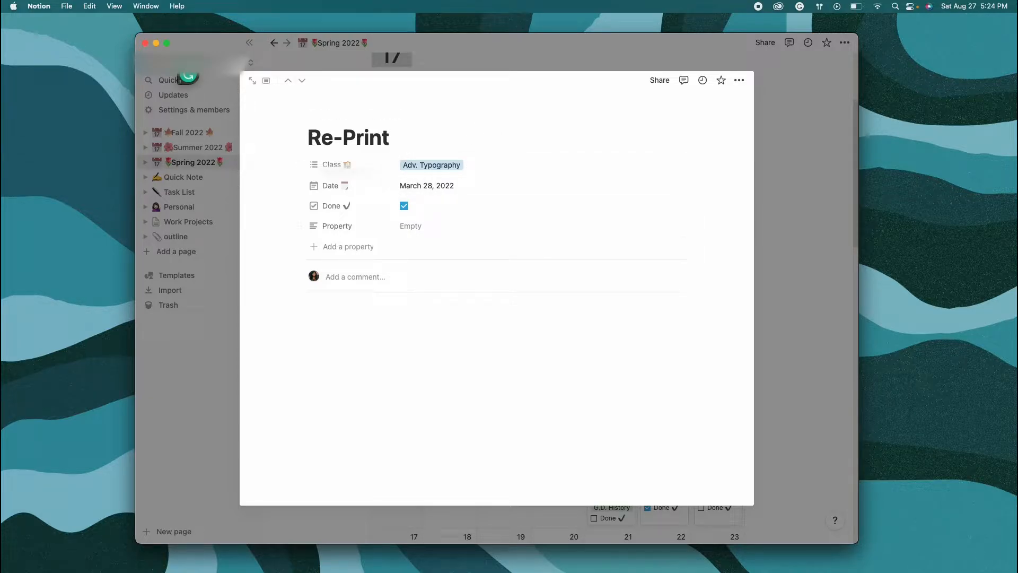
left_click(734, 228)
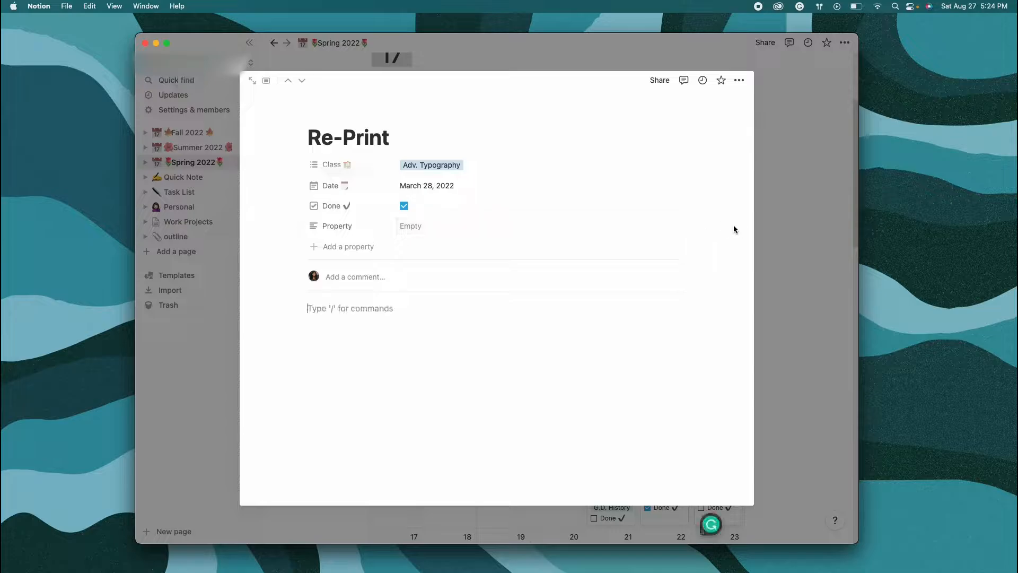
left_click(759, 227)
- Mark the Re-Print assignment on March 28 as not done and extend its title to "Re-Print name the assignment"
left_click(433, 260)
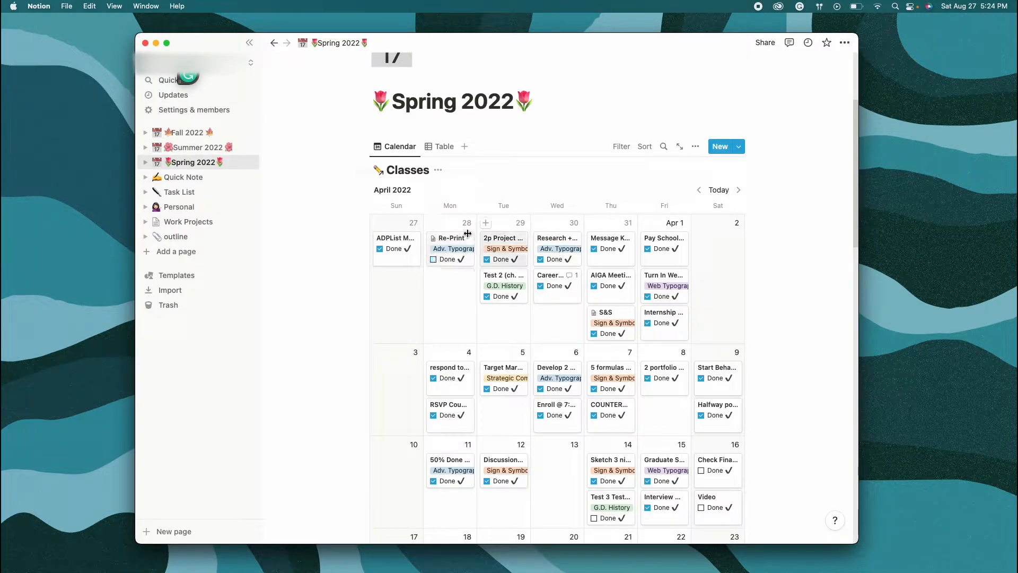
left_click(459, 238)
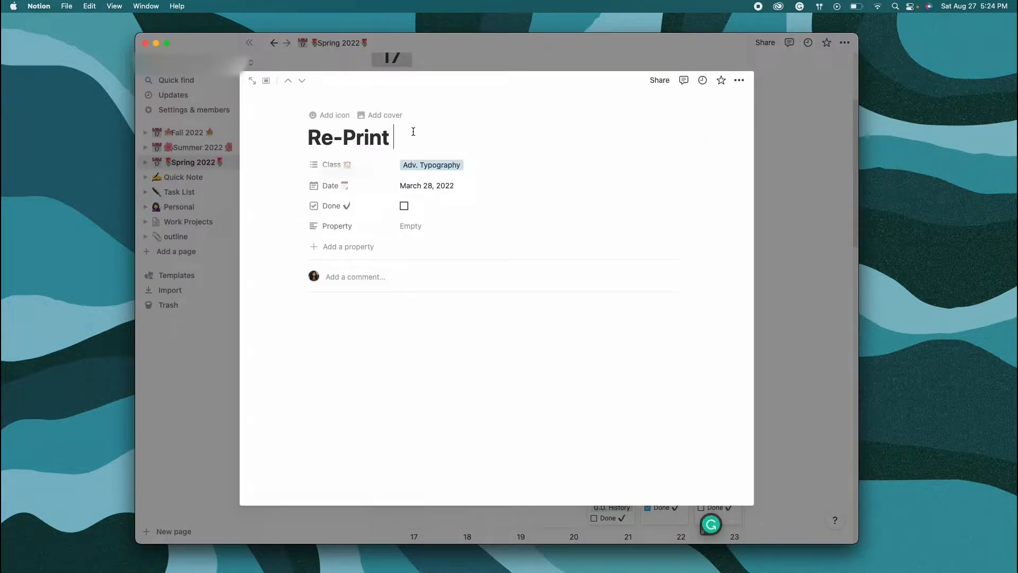
left_click(444, 151)
type("name")
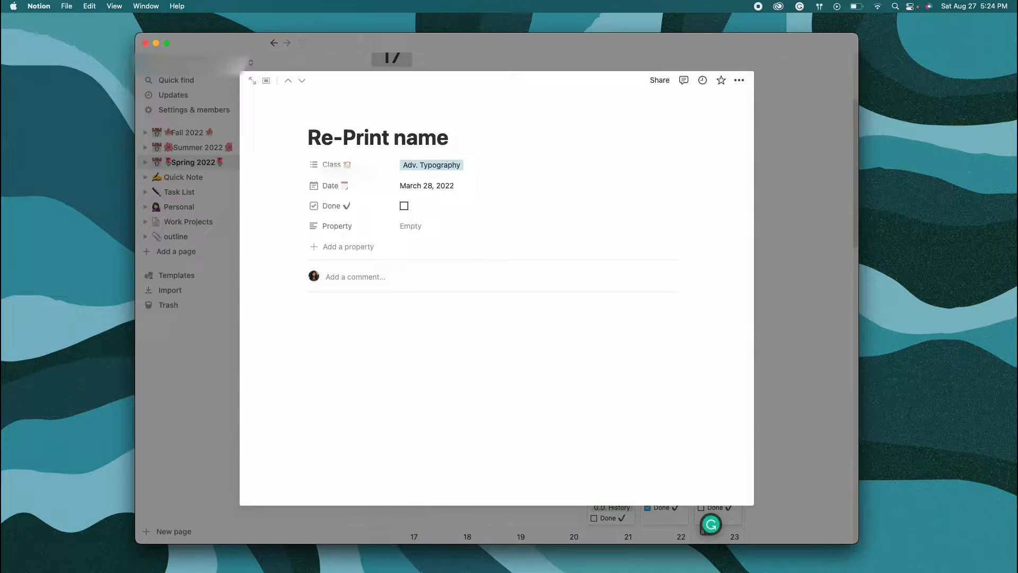
type(" the assig")
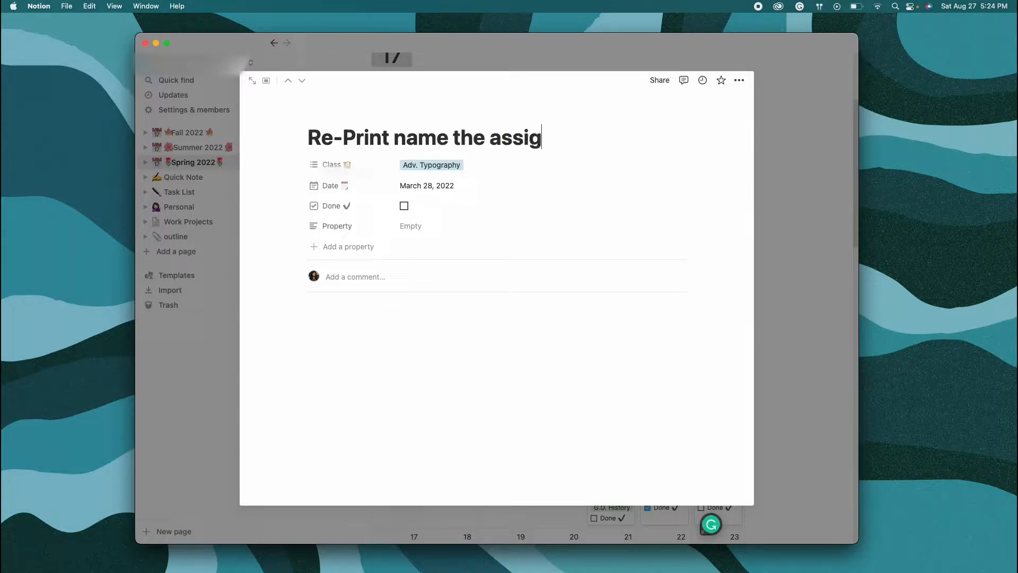
type("nment")
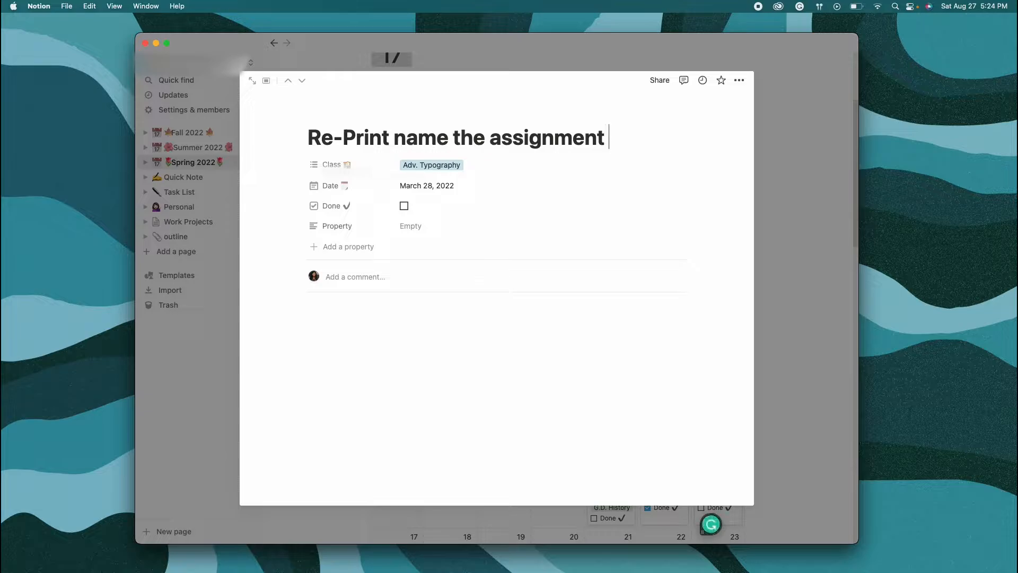
- Post the comment "hw instructions, rsdafksdjfa" on the Re-Print assignment
left_click(395, 277)
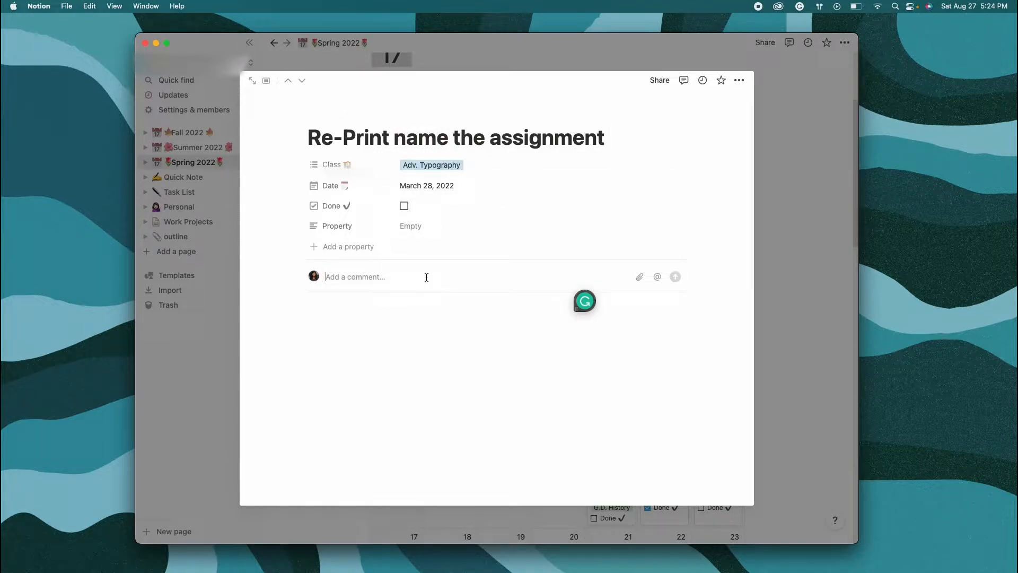
type("hw instruc")
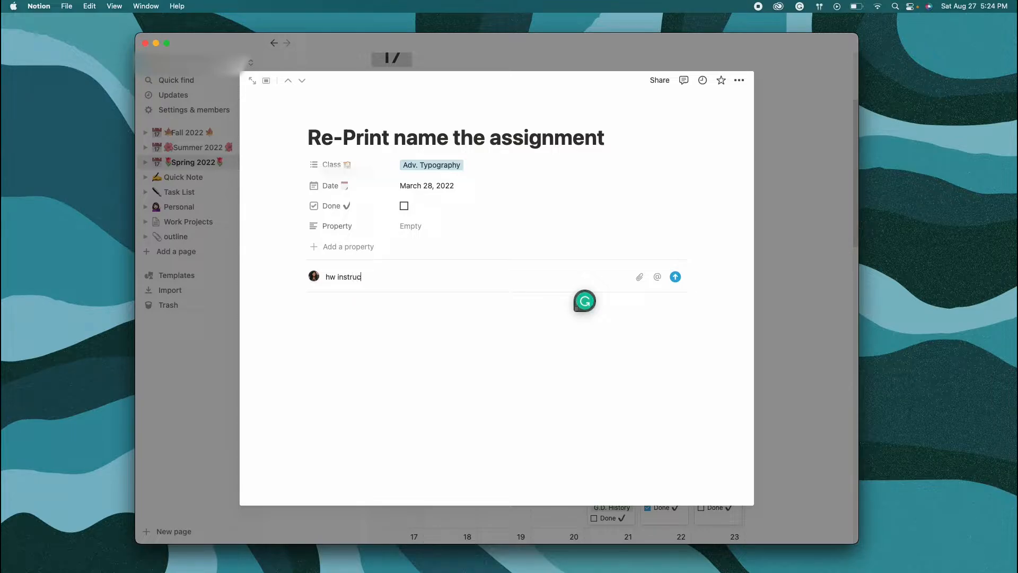
type("tions, rsdafksdjfa")
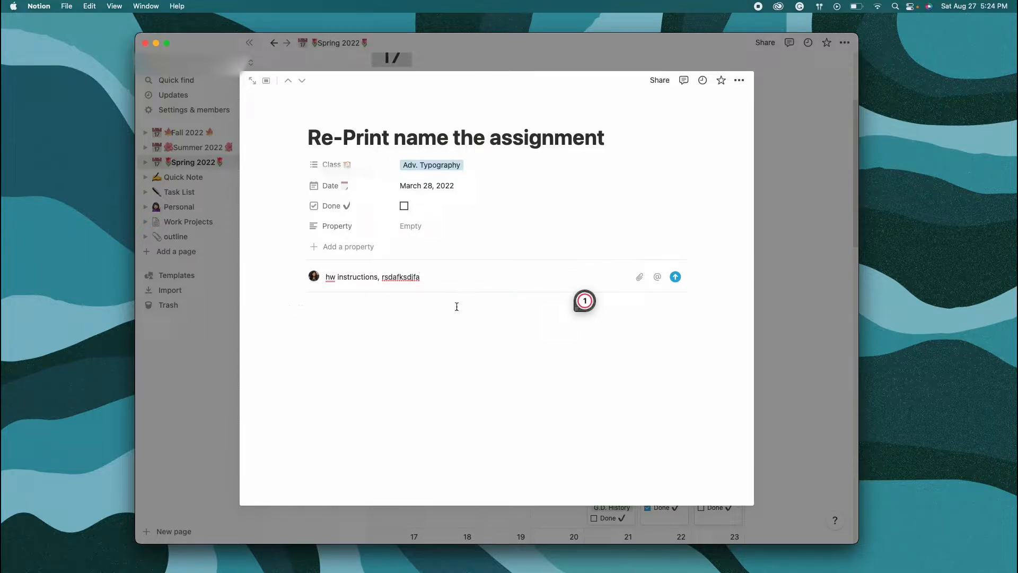
key("Return")
- Add the lines "dfghdfgh" and "sdfgsd" to the assignment's page body and draft a second comment reading "dfghdfgh"
left_click(436, 341)
type("dfghdfgh")
left_click(424, 315)
type("dfgh")
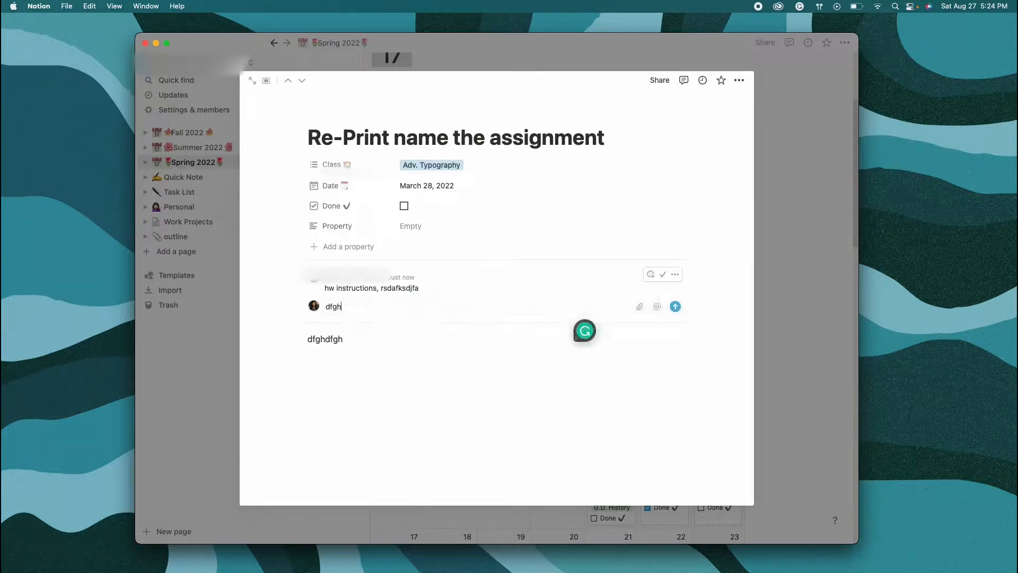
type("dfgh")
left_click(334, 357)
type("sdfgsd")
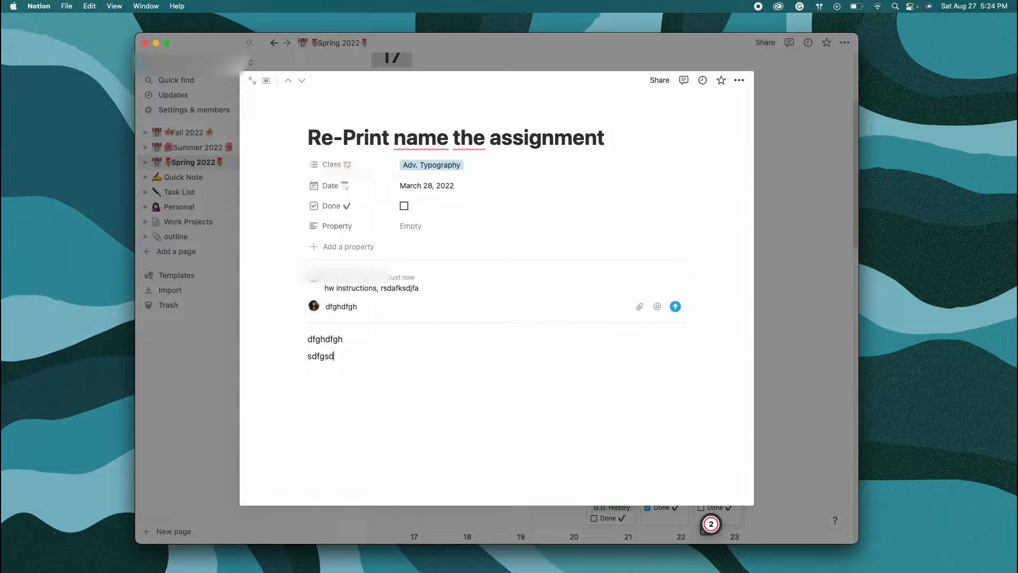
key("Return")
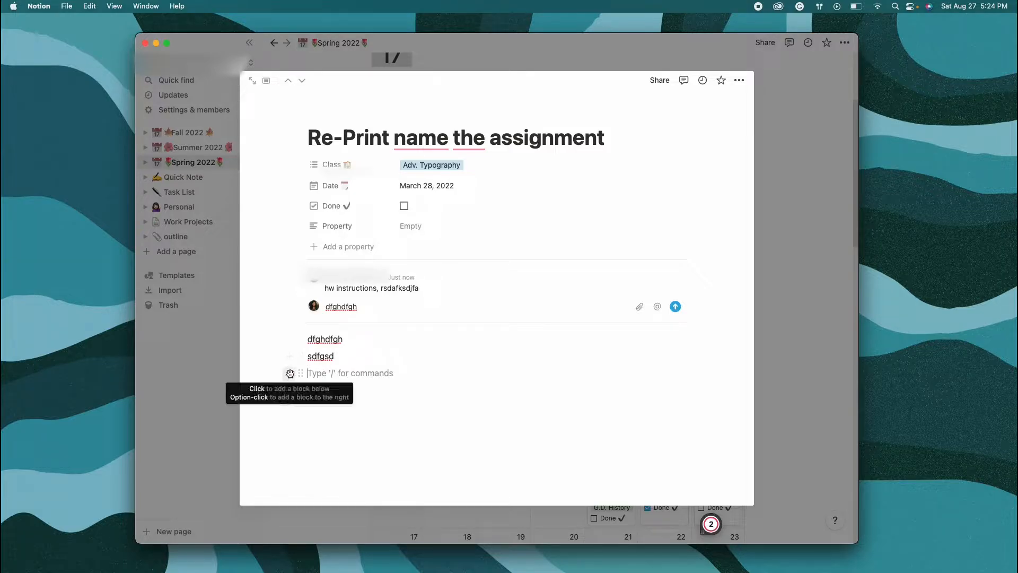
- Browse the block types available for the page body as far as the media options, and return to the Spring 2022 calendar
left_click(290, 373)
scroll(403, 254, "down", 6)
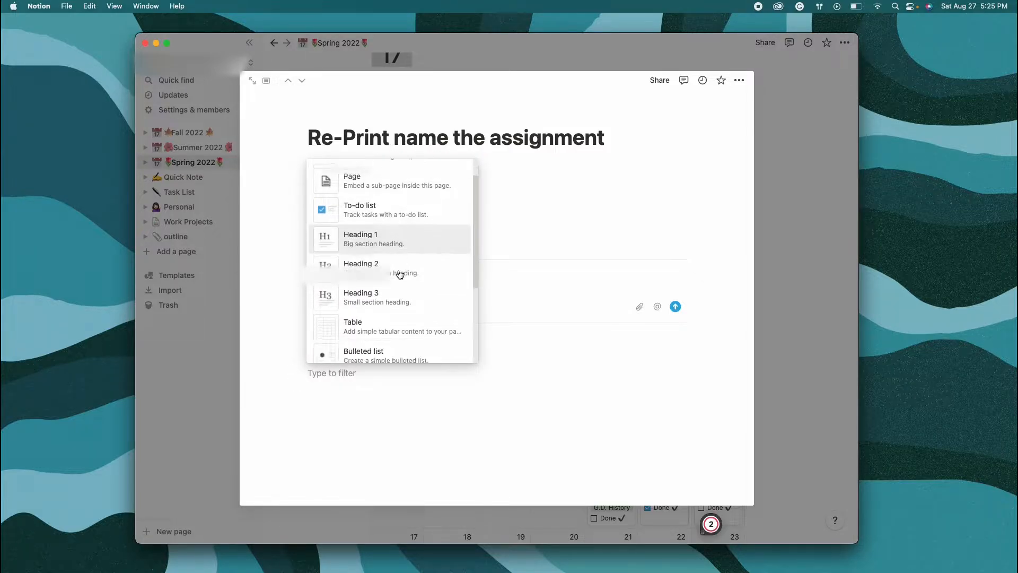
scroll(400, 274, "down", 10)
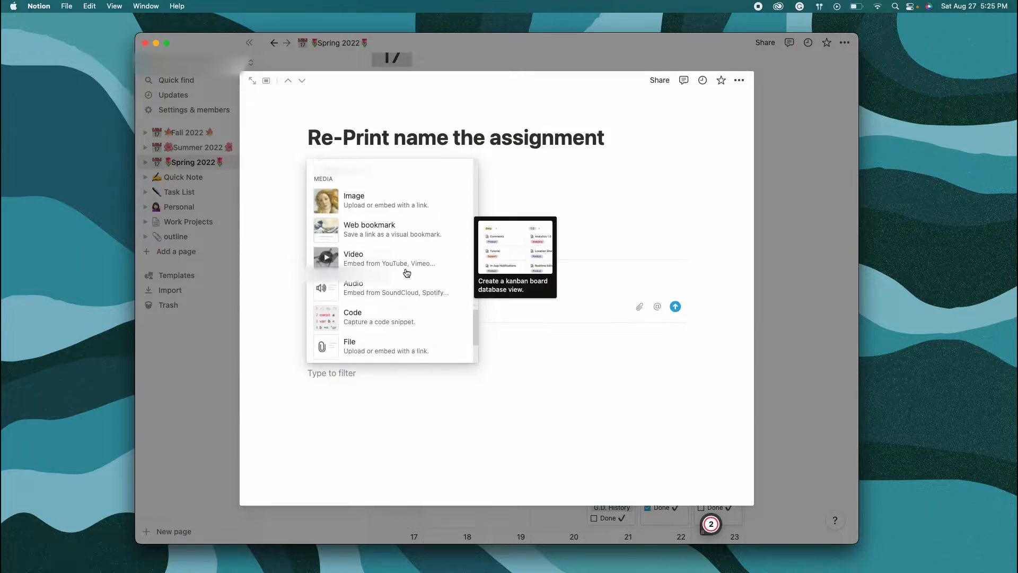
scroll(390, 239, "down", 1)
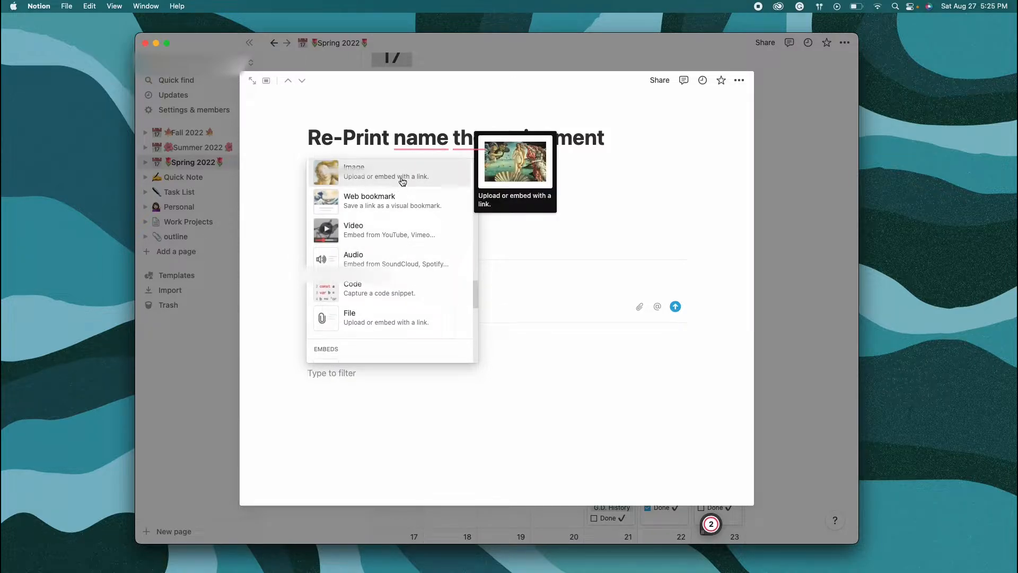
left_click(530, 419)
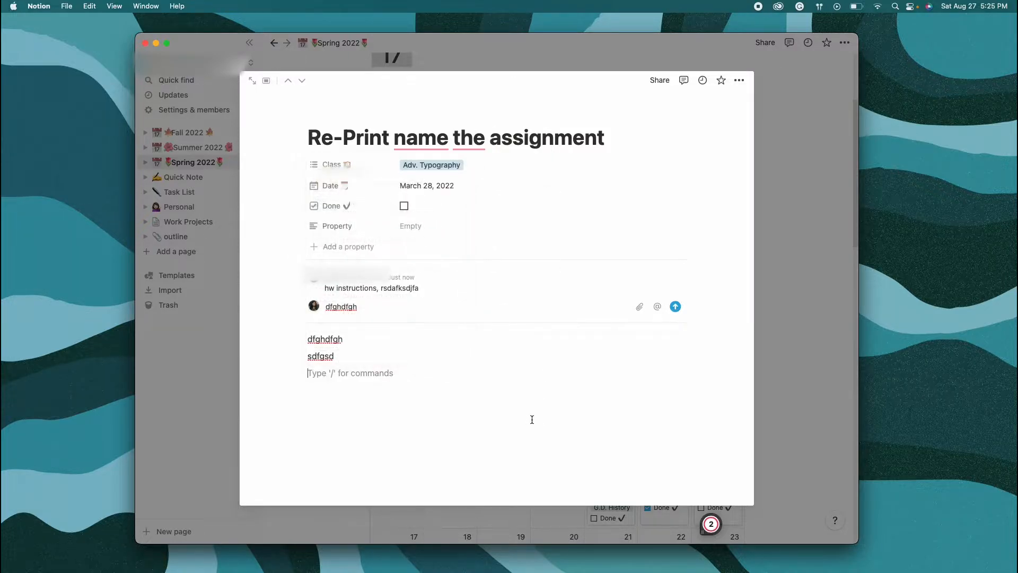
left_click(830, 366)
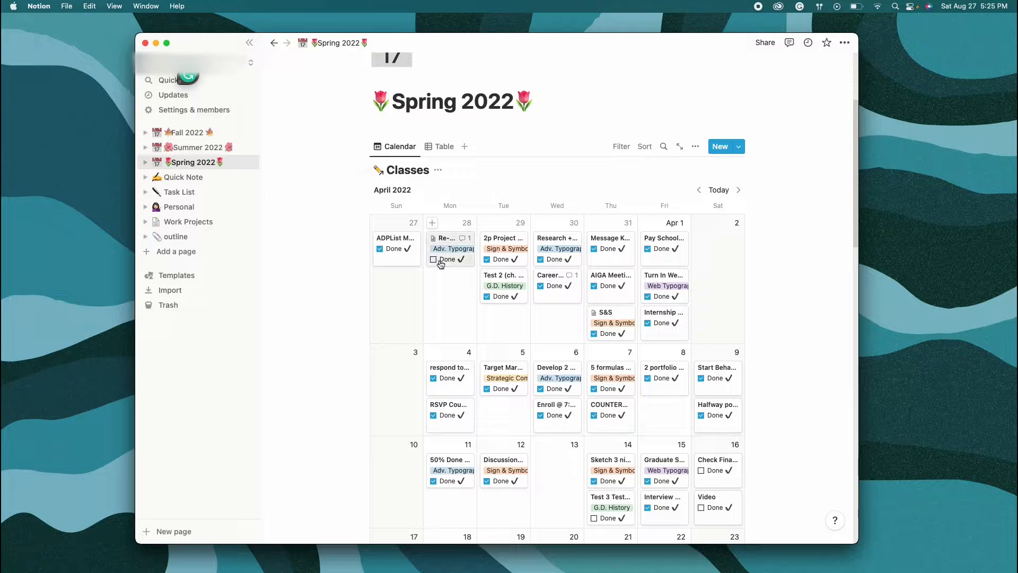
- Mark the Ch. 13 and Ch. 14 readings as done in the To Read calendar of the Book Reading section
scroll(812, 372, "down", 5)
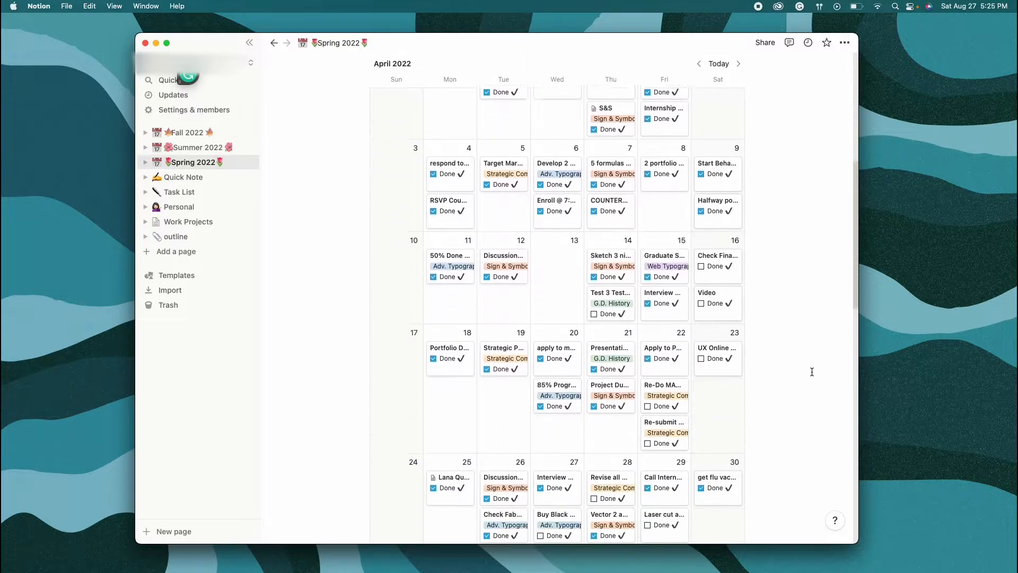
scroll(531, 345, "up", 10)
scroll(531, 344, "down", 3)
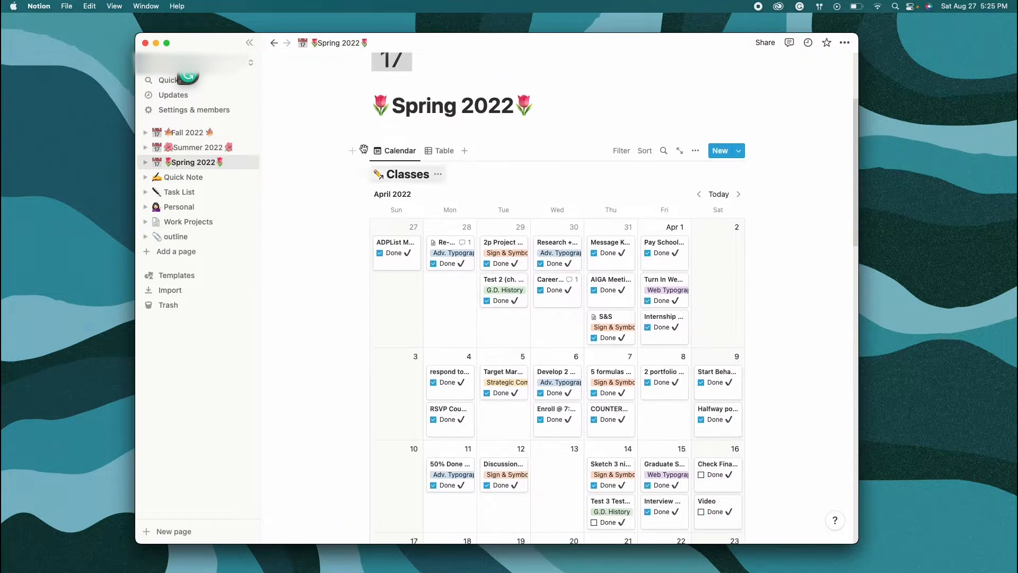
scroll(707, 287, "down", 15)
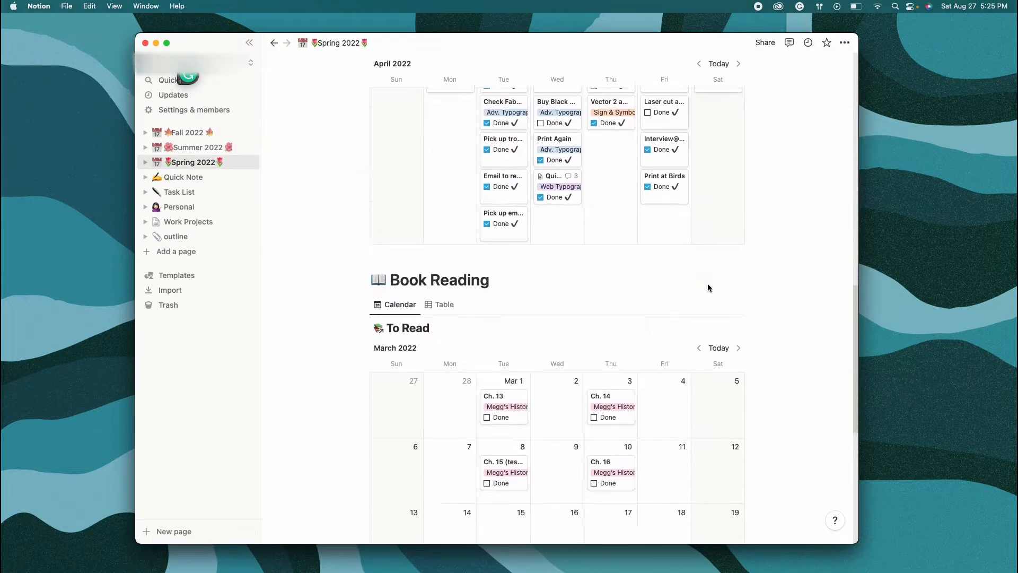
scroll(463, 125, "down", 7)
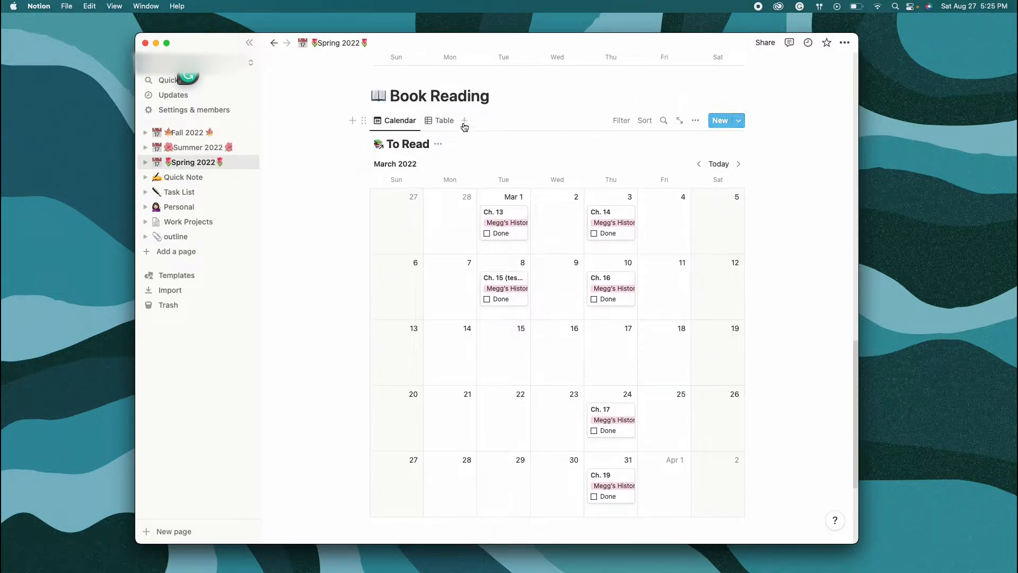
scroll(534, 181, "up", 4)
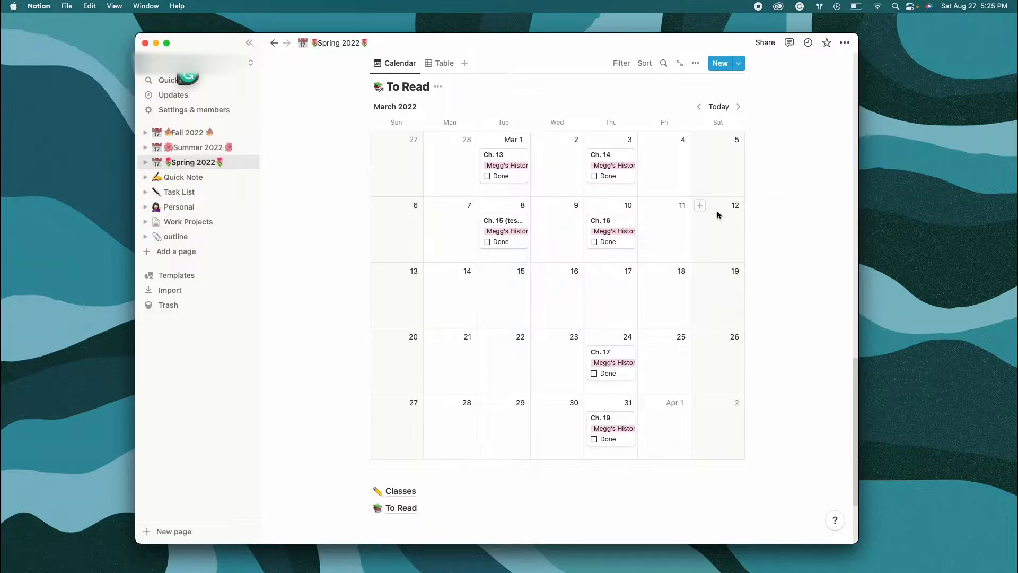
scroll(717, 215, "up", 1)
left_click(487, 178)
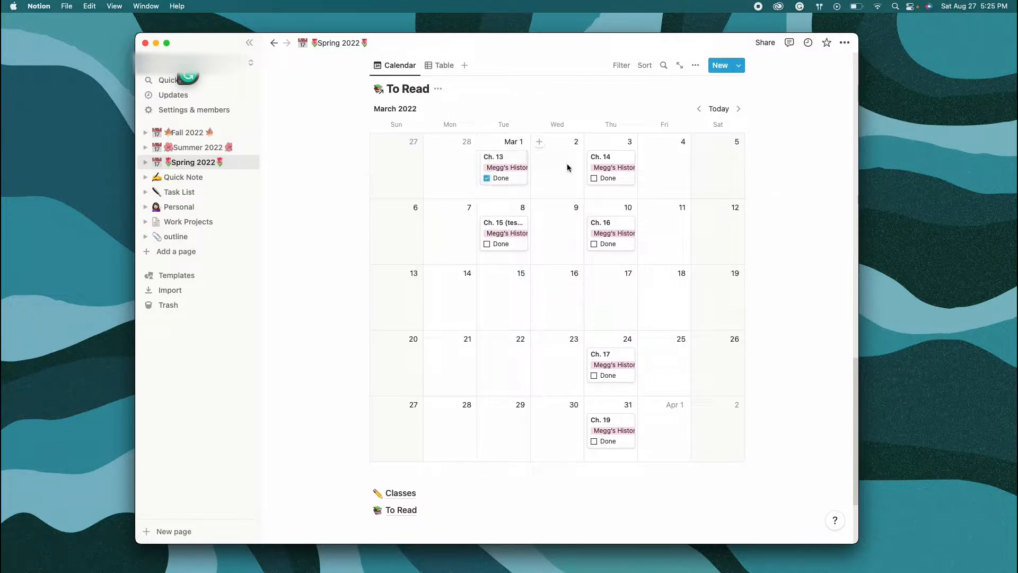
left_click(594, 178)
- Create a new top-level page titled "fall 2022 semester"
scroll(487, 247, "up", 15)
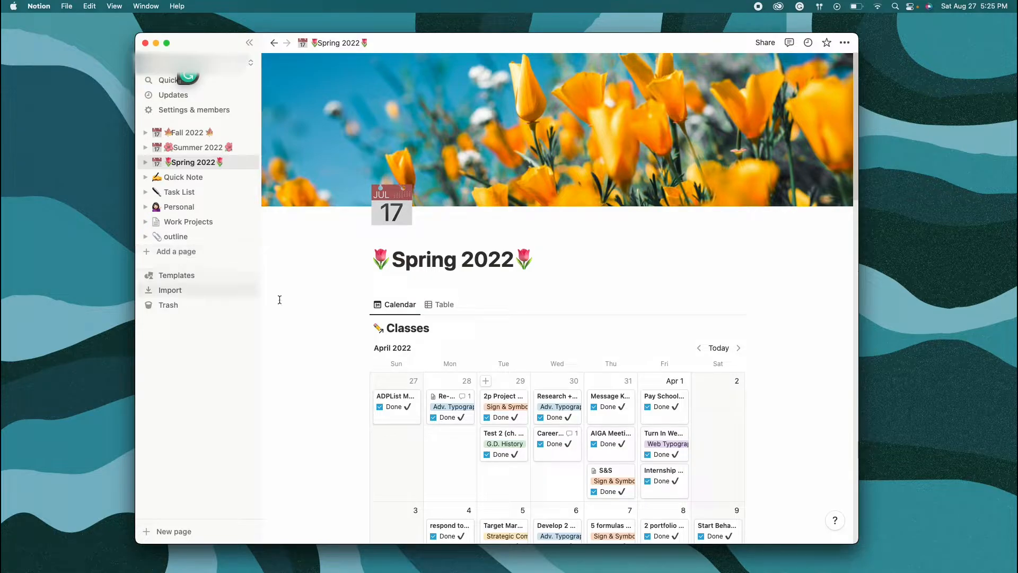
left_click(169, 258)
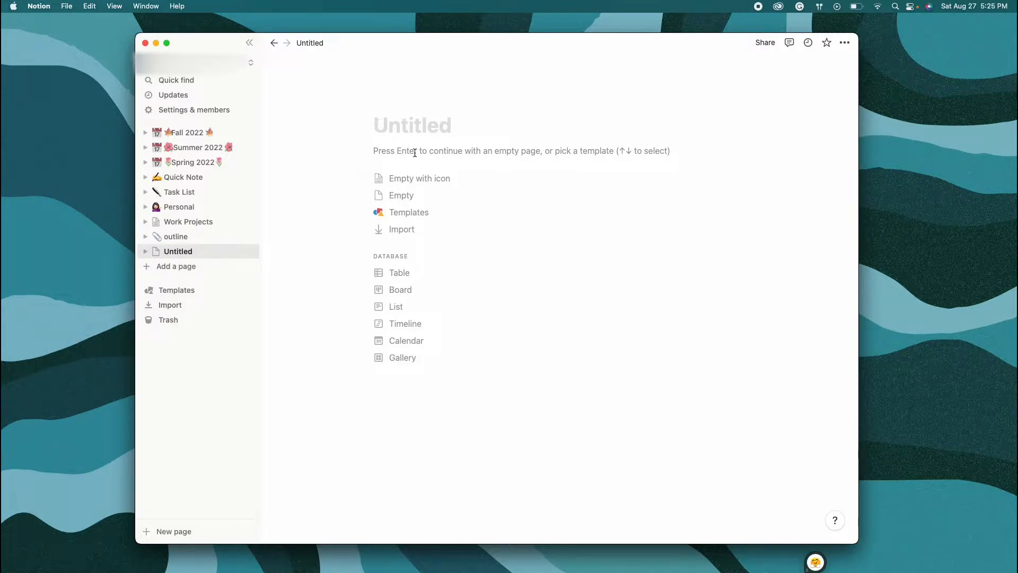
type("fall")
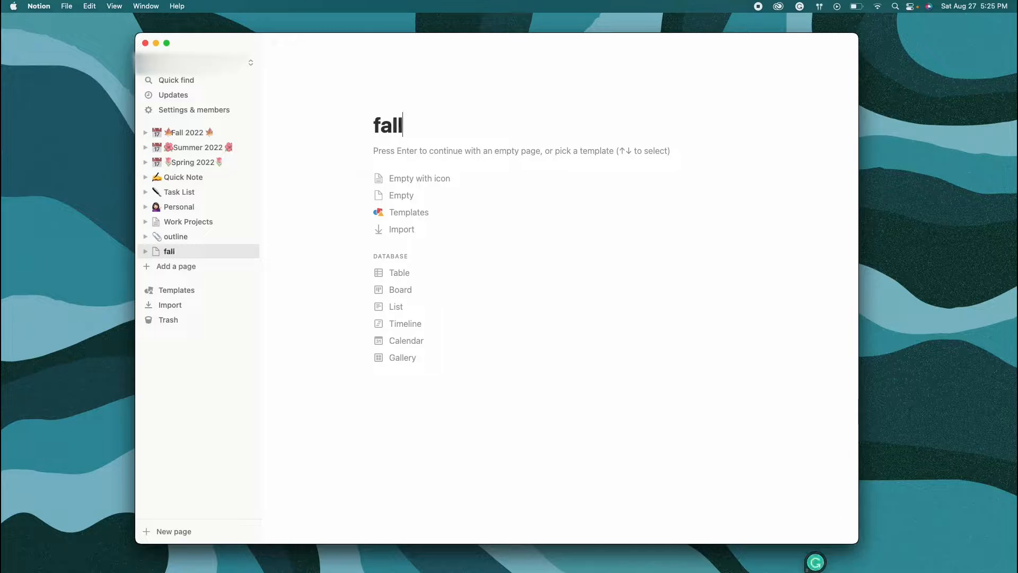
type(" 2022")
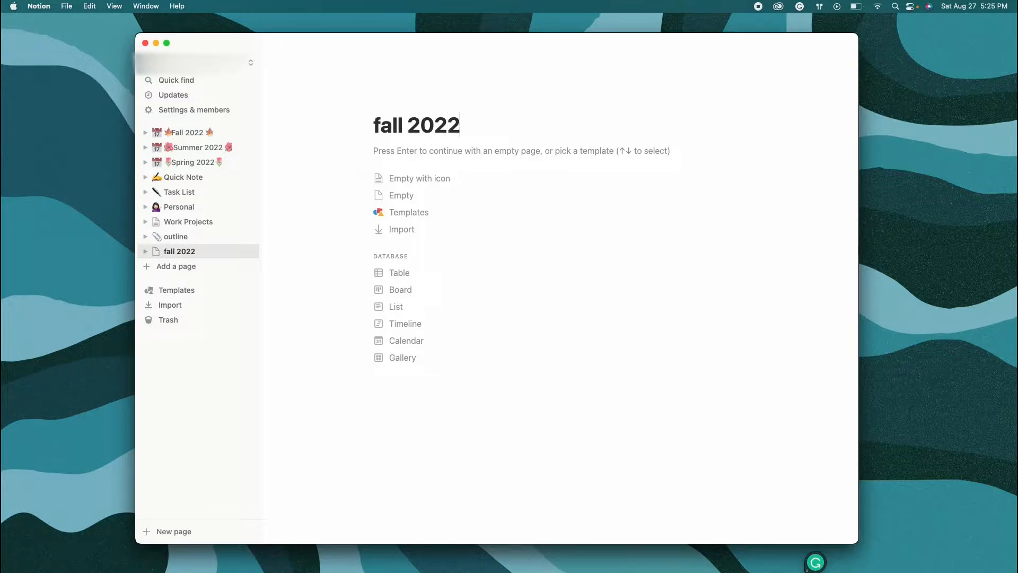
type(" semester")
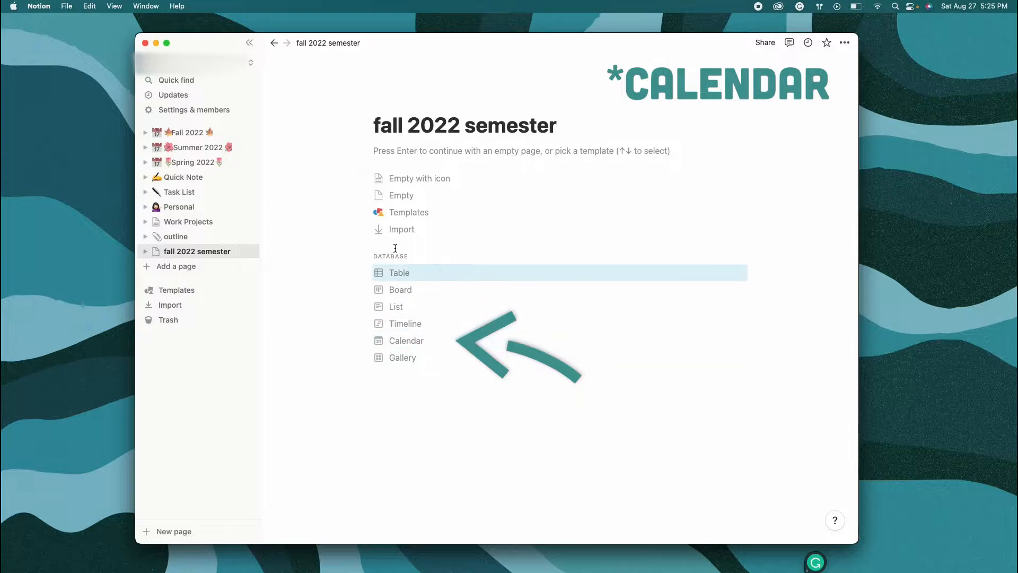
- Turn the fall 2022 semester page into a calendar with its own new database
left_click(401, 340)
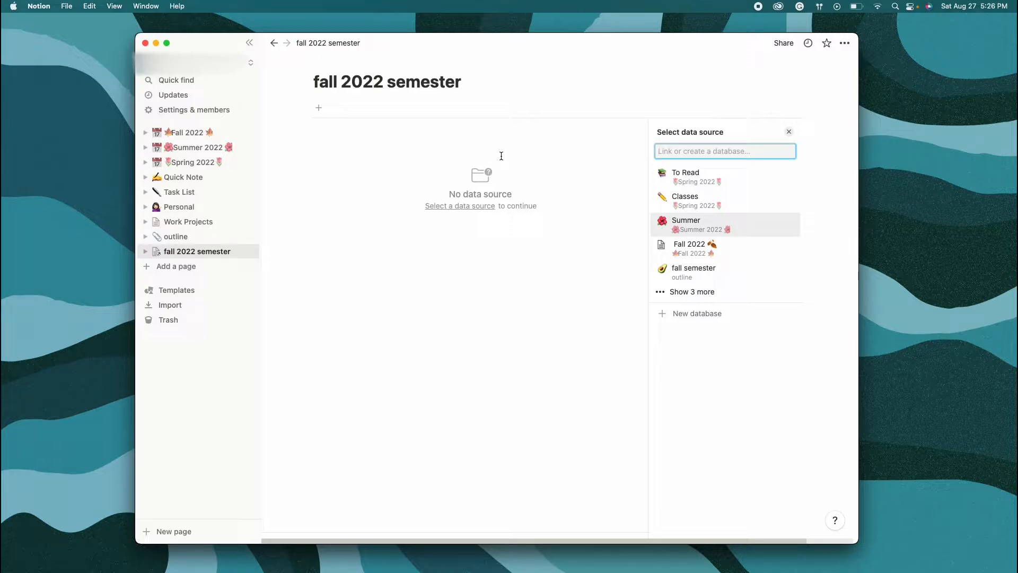
left_click(686, 317)
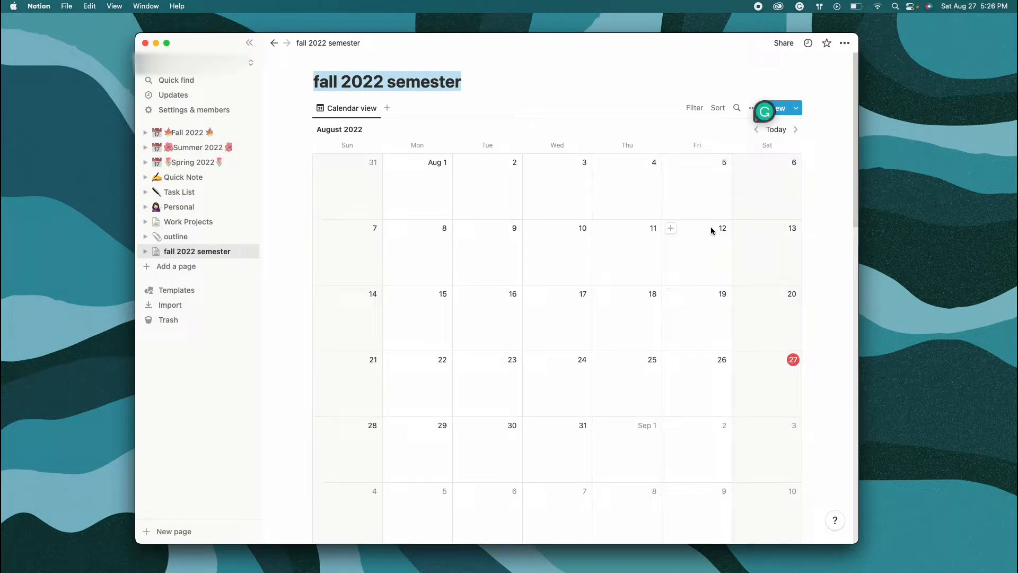
left_click(517, 84)
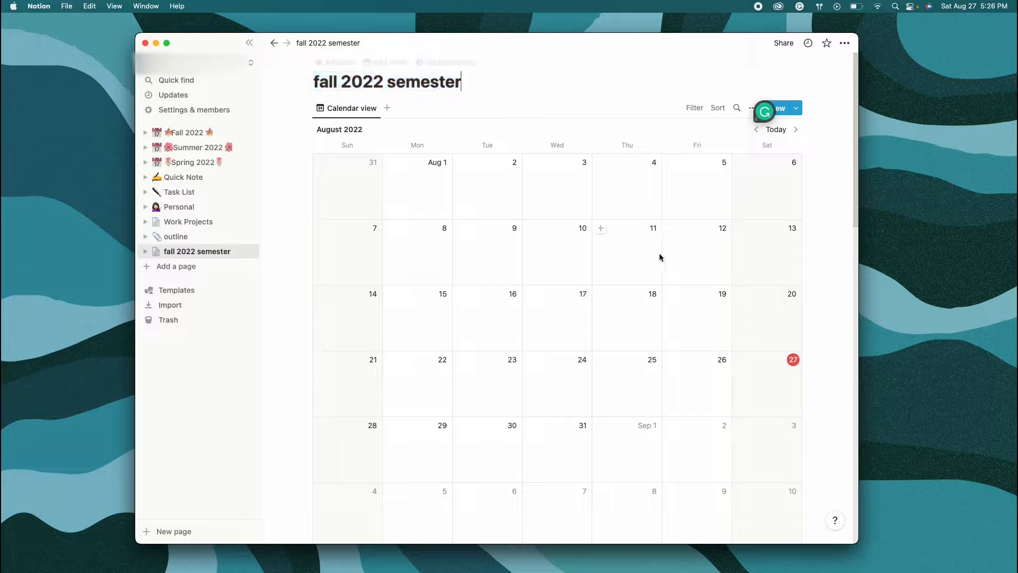
- Look through the coming months of the fall 2022 semester calendar, well into 2023
scroll(561, 256, "down", 5)
scroll(565, 245, "down", 5)
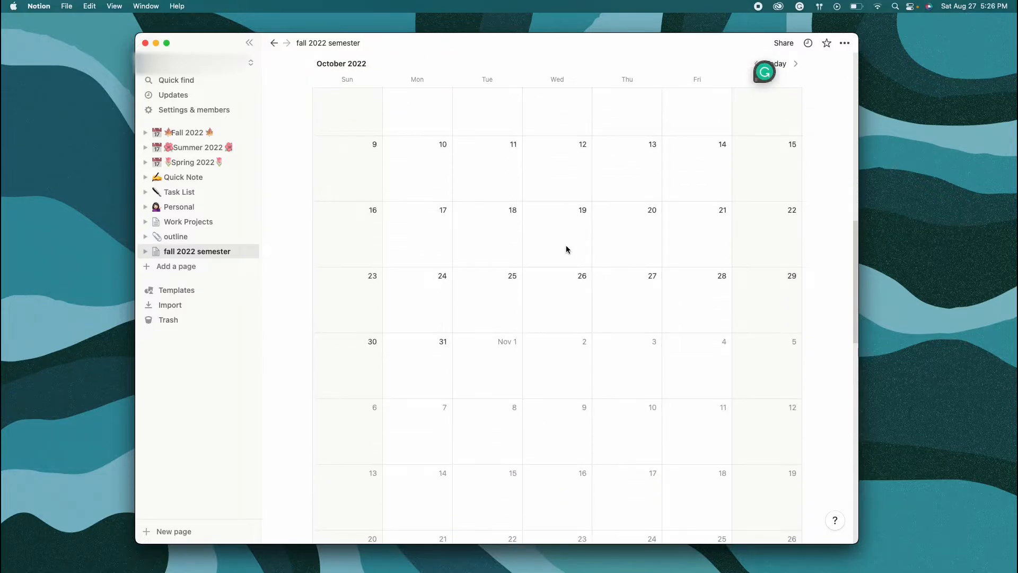
scroll(565, 245, "up", 10)
scroll(566, 247, "down", 20)
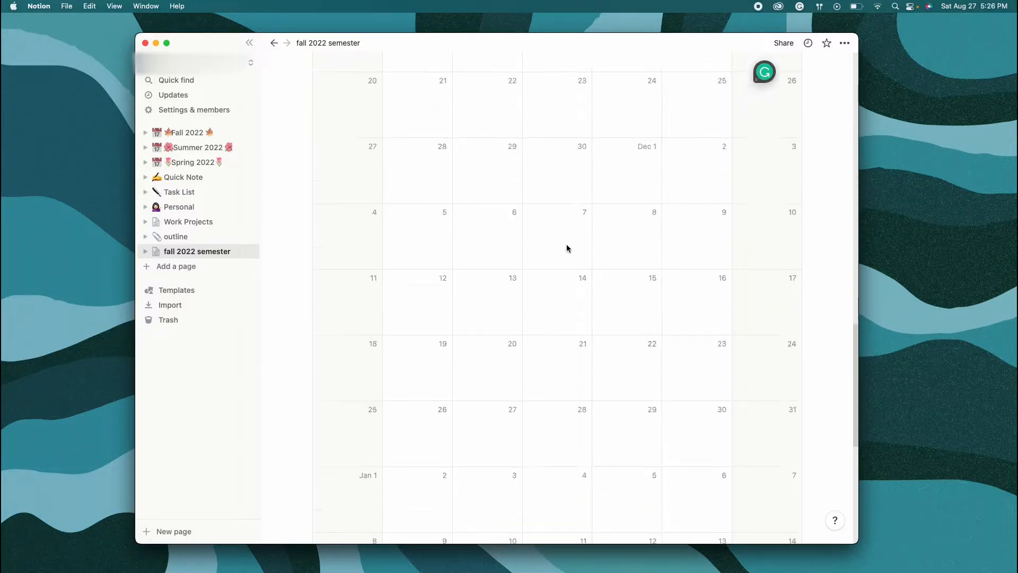
scroll(566, 247, "down", 3)
scroll(567, 239, "up", 20)
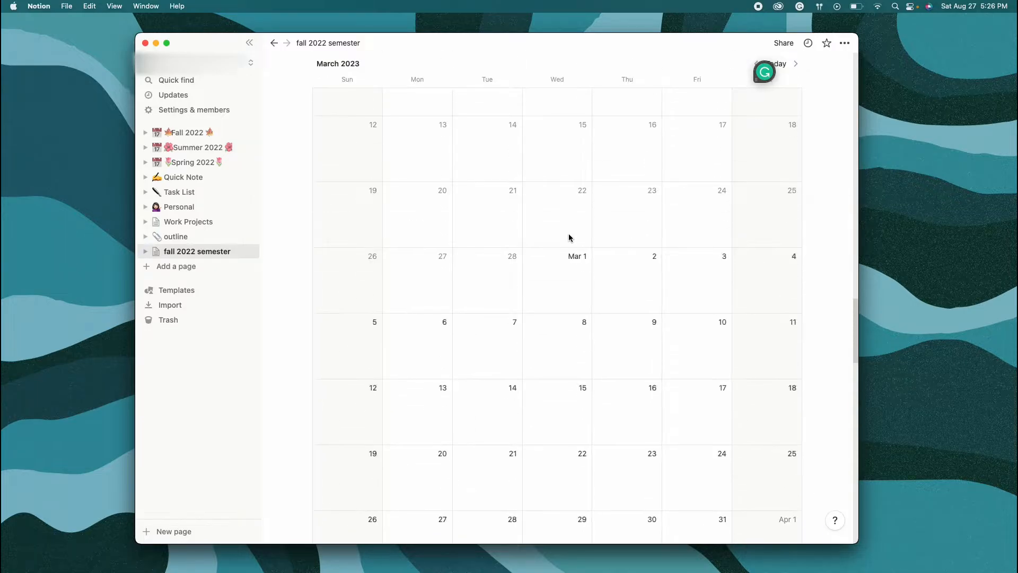
- Examine how the Spring 2022 page lays out its Classes and Book Reading calendars, and return to the fall 2022 semester page
left_click(187, 163)
scroll(664, 302, "down", 10)
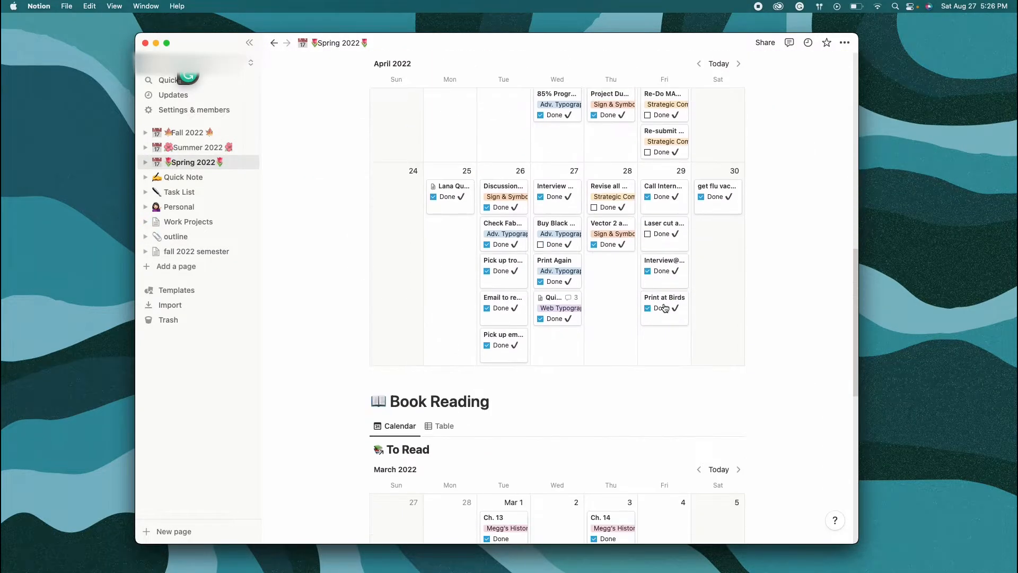
scroll(568, 343, "up", 10)
scroll(567, 343, "down", 8)
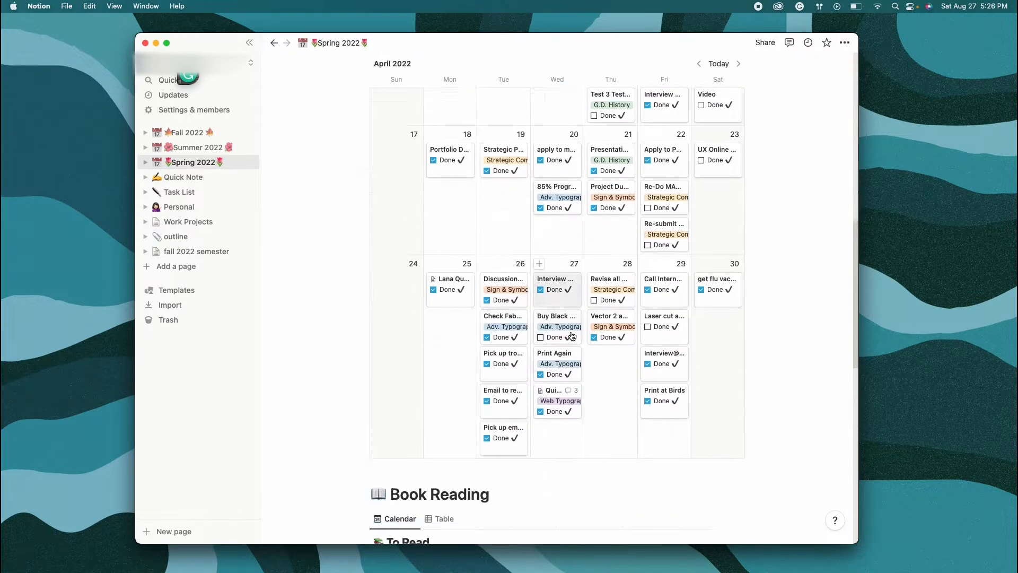
scroll(647, 256, "up", 10)
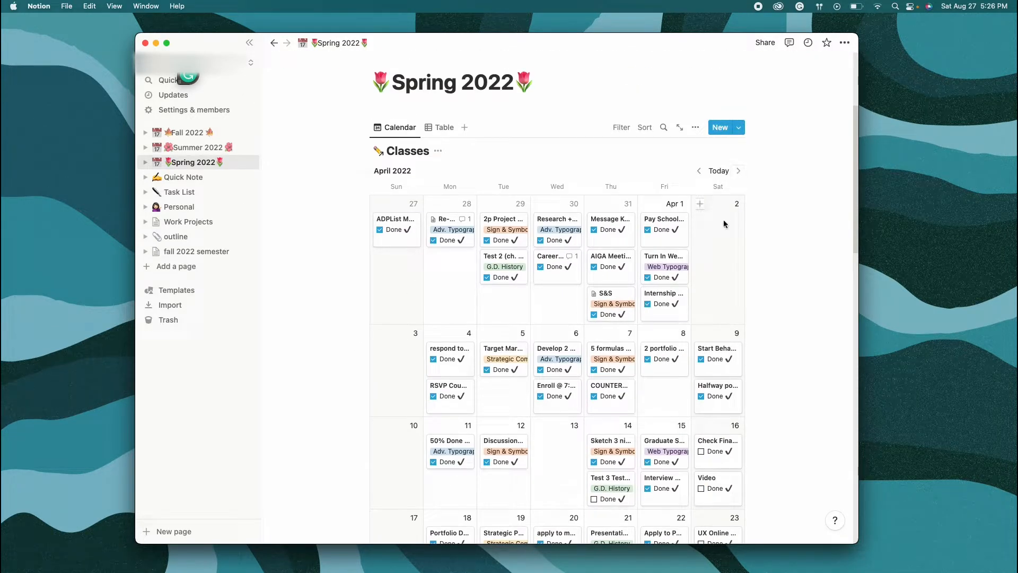
scroll(509, 384, "down", 10)
scroll(510, 384, "up", 15)
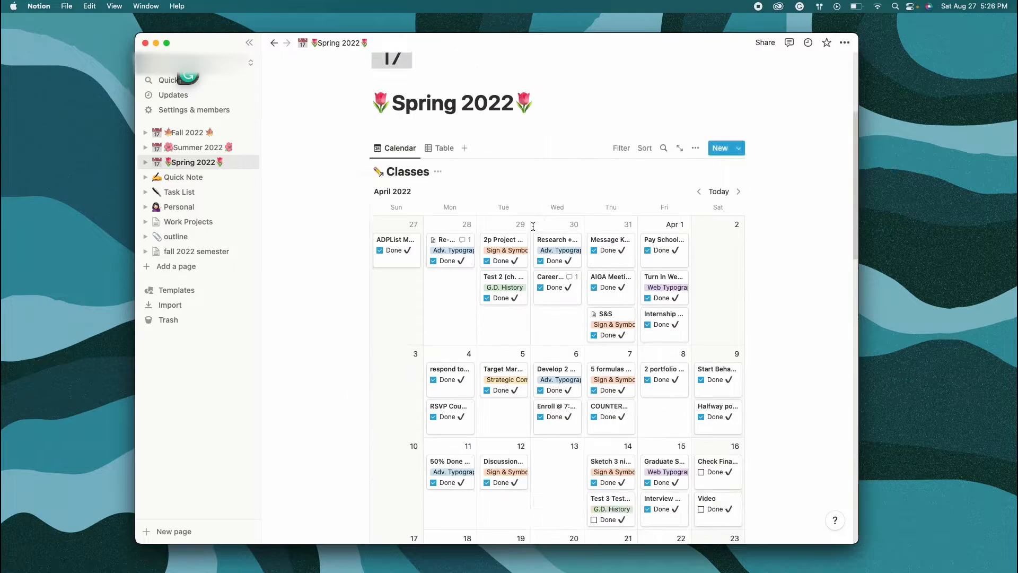
left_click(196, 251)
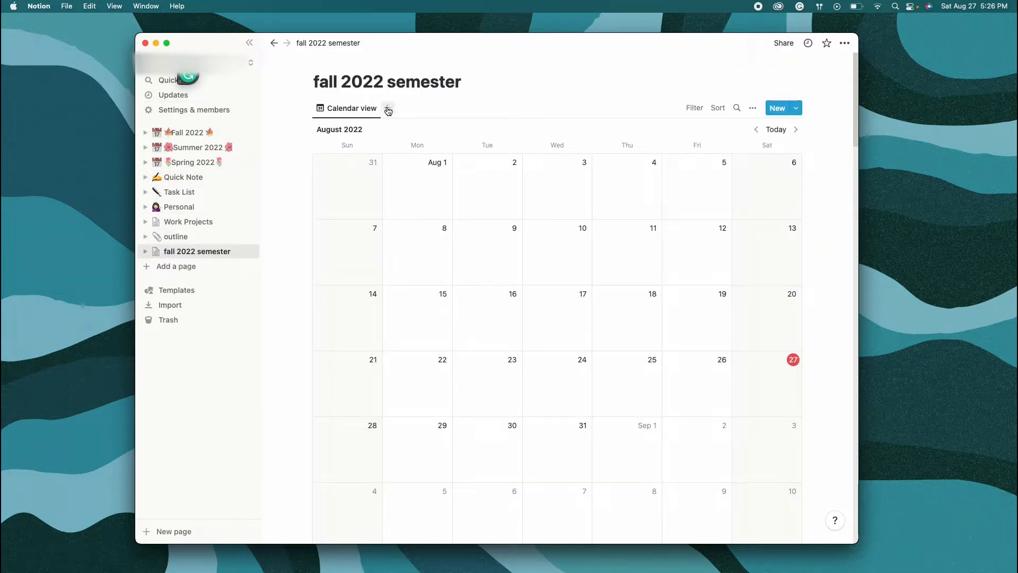
- Create a new empty top-level page titled "Fall Semester" with a maple leaf emoji in front of the title
left_click(170, 271)
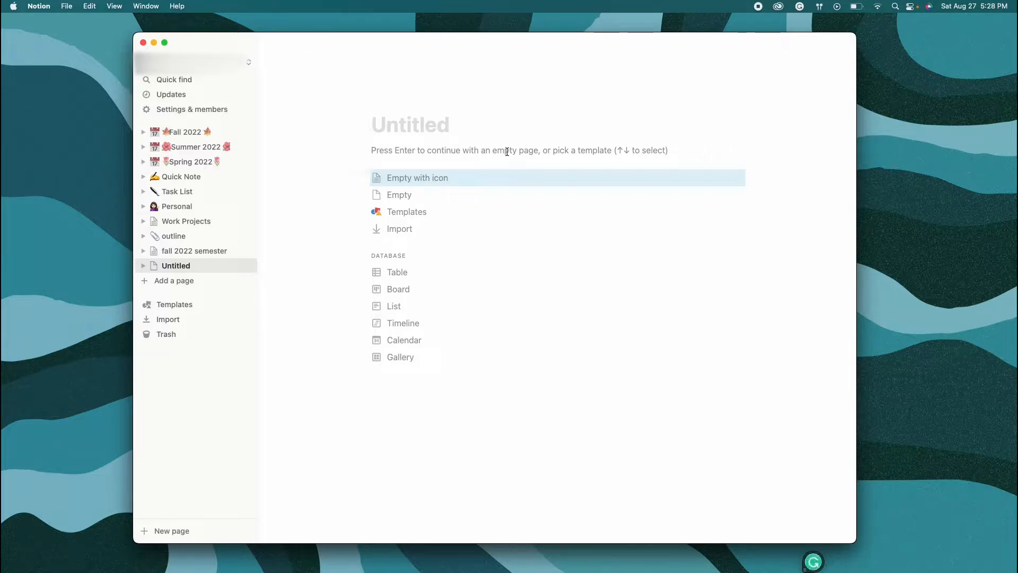
type("Fall Semester")
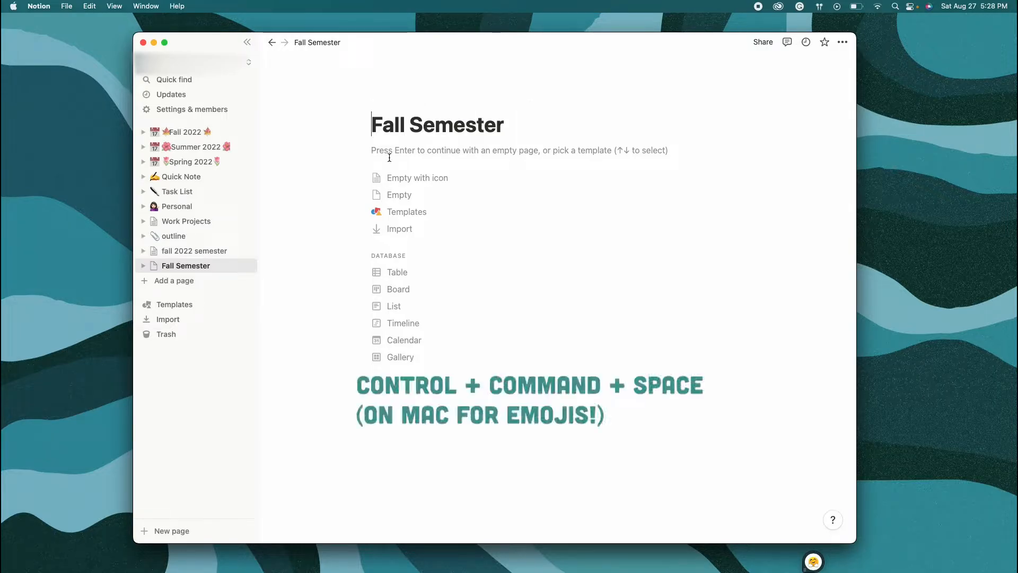
key("ctrl+super+space")
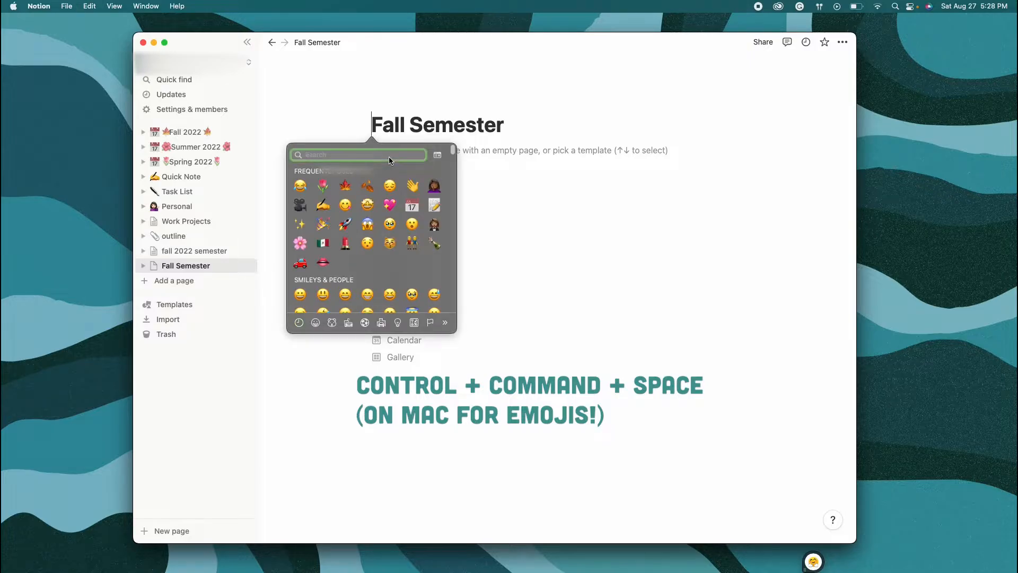
left_click(347, 187)
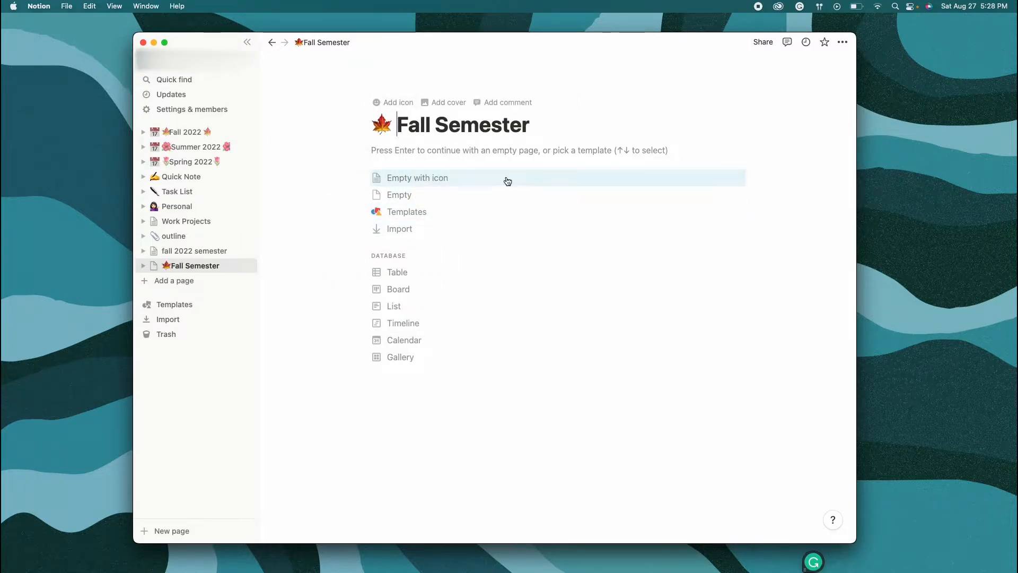
left_click(427, 151)
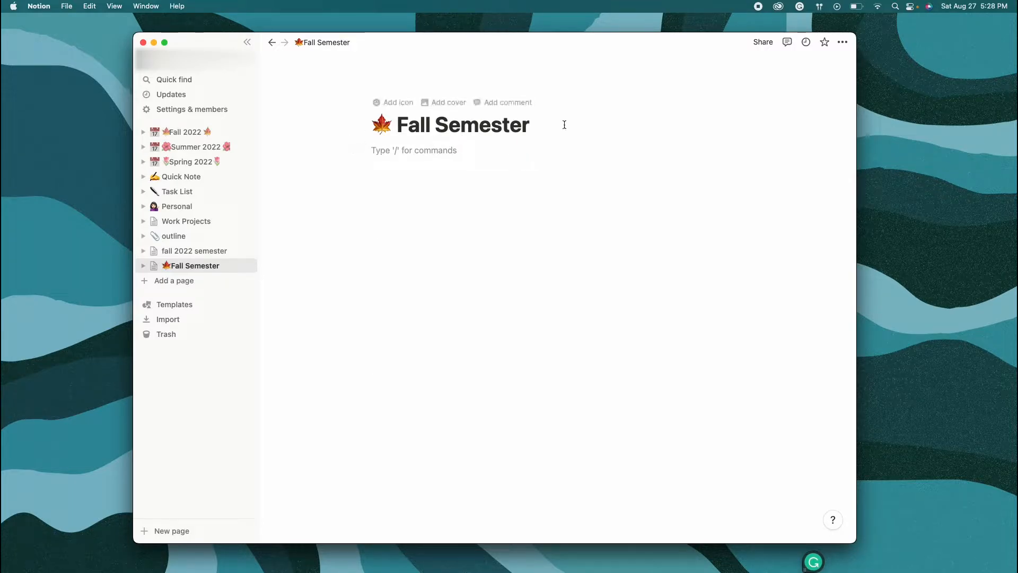
left_click(409, 149)
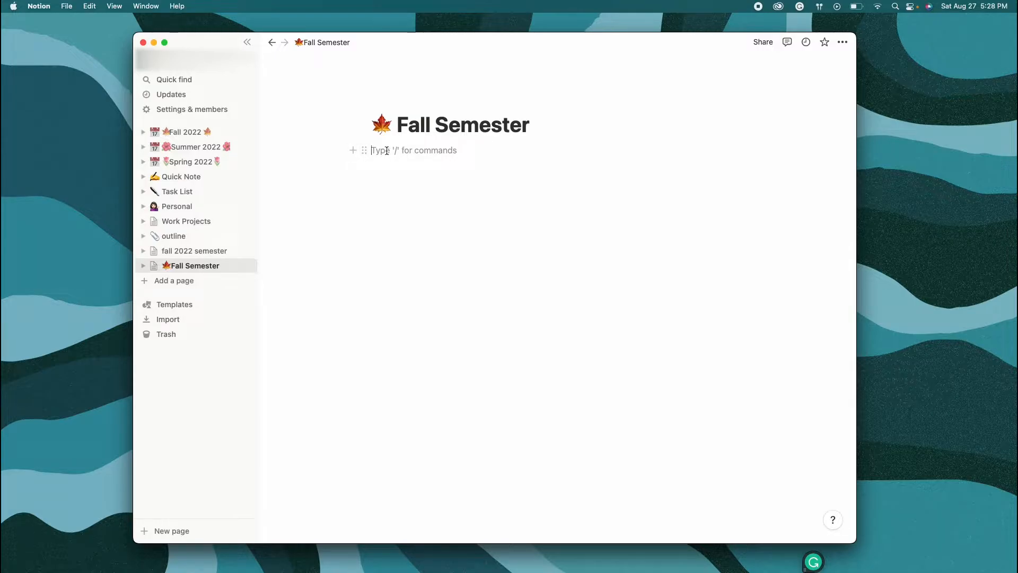
left_click(357, 150)
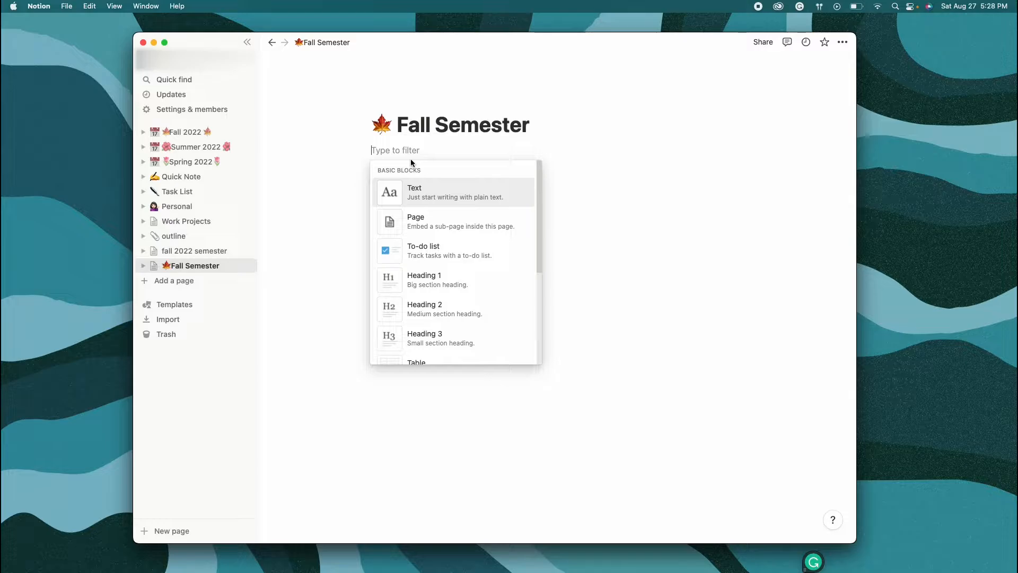
type("ca")
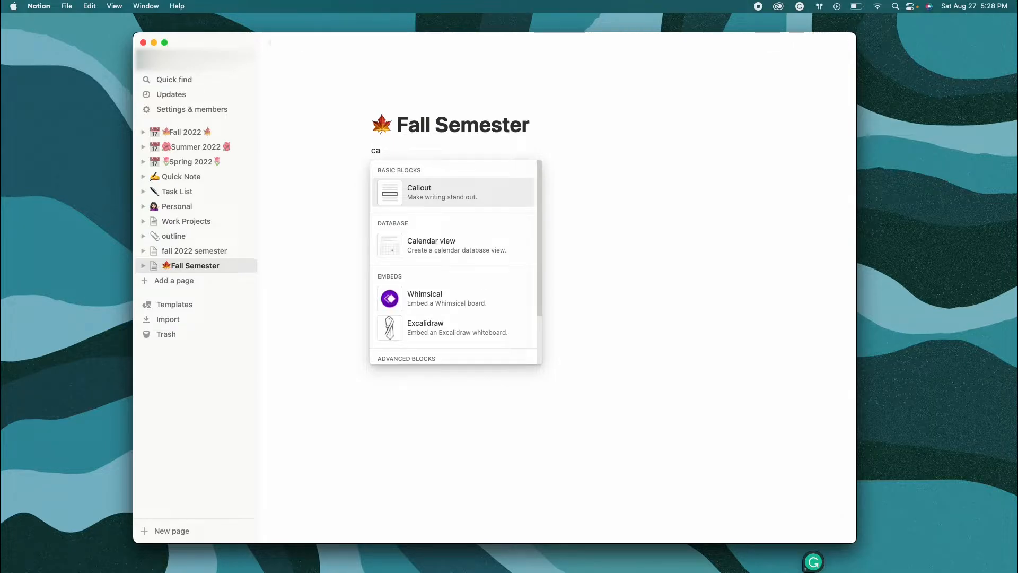
left_click(434, 256)
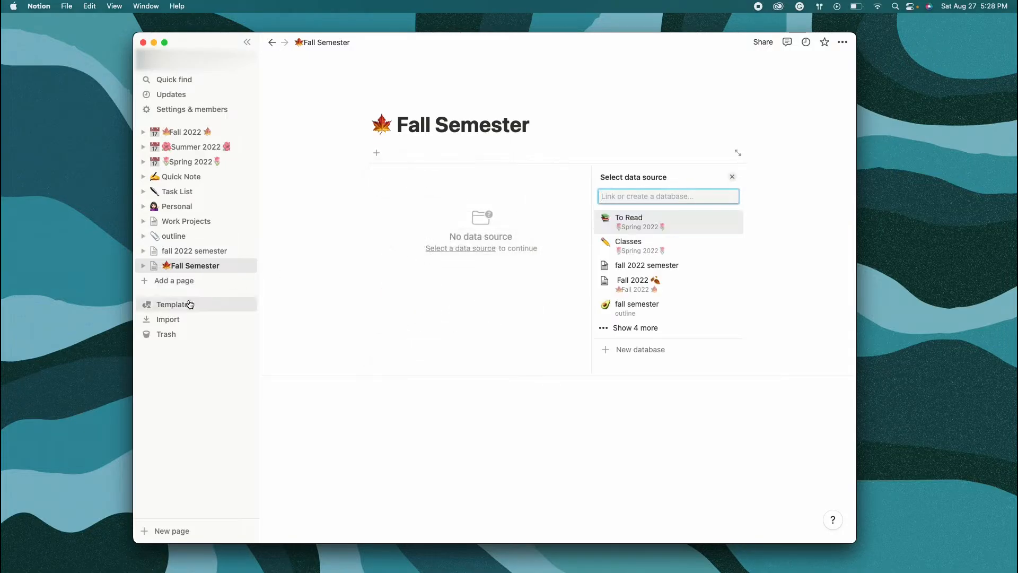
left_click(185, 280)
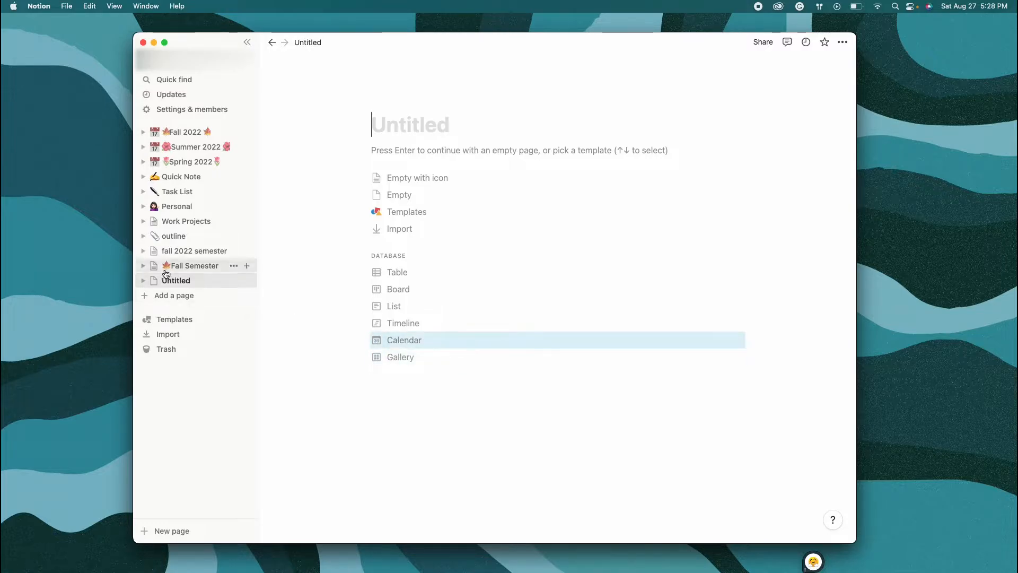
left_click(191, 265)
left_click(419, 187)
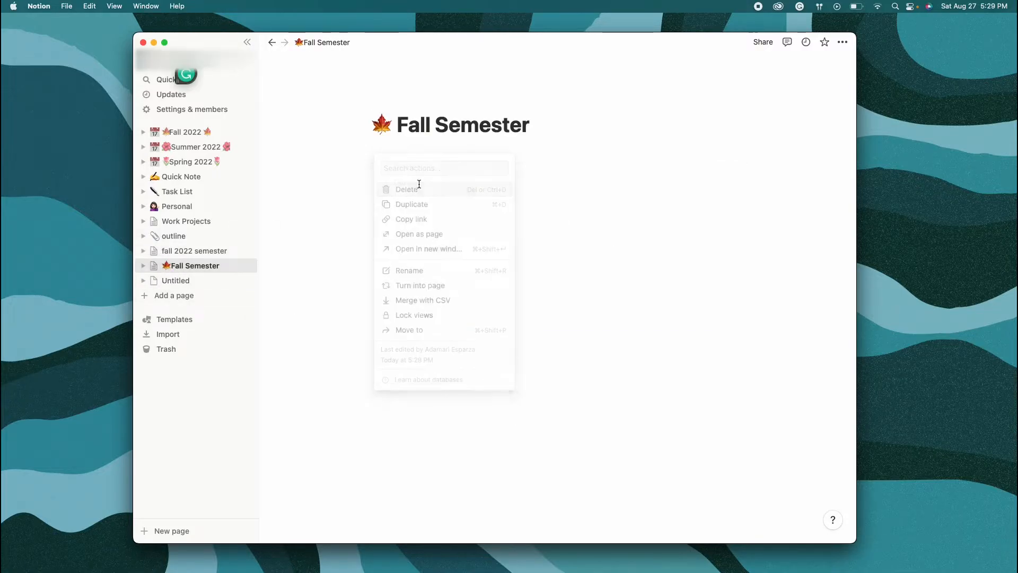
- Insert a calendar view in the Fall Semester page body with the fall 2022 semester database as its data source
left_click(369, 162)
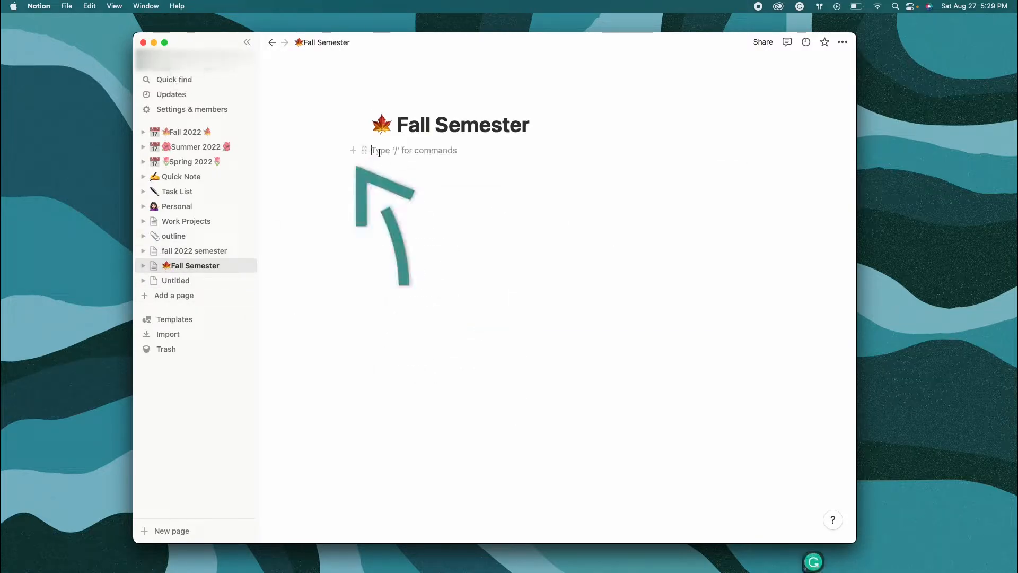
left_click(354, 152)
type("cale")
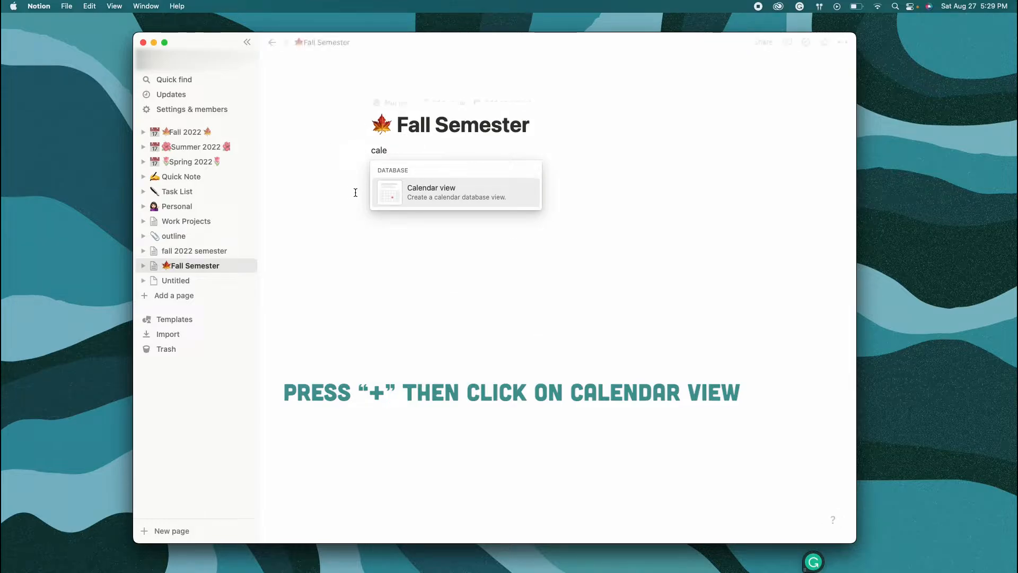
left_click(414, 192)
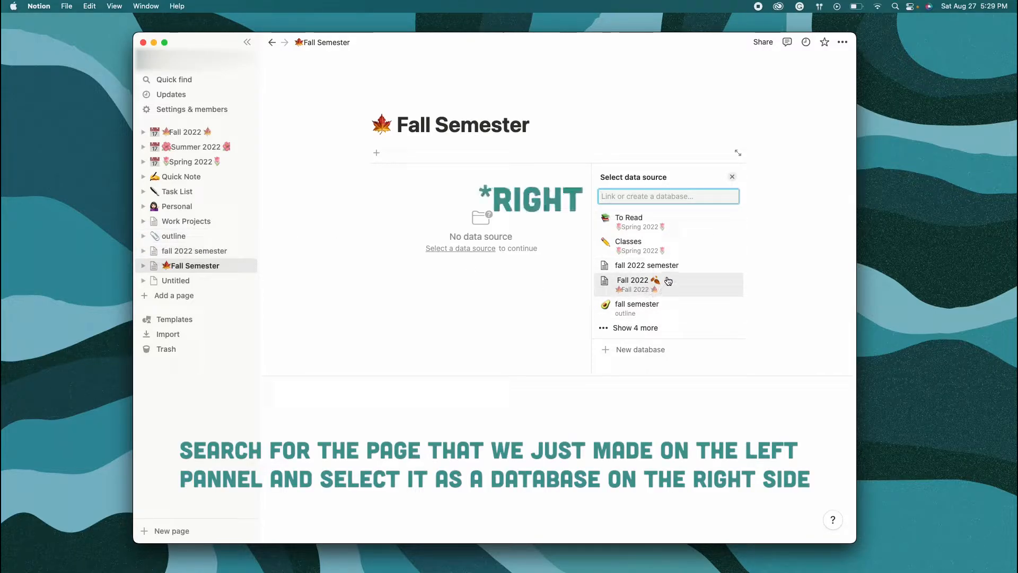
left_click(683, 268)
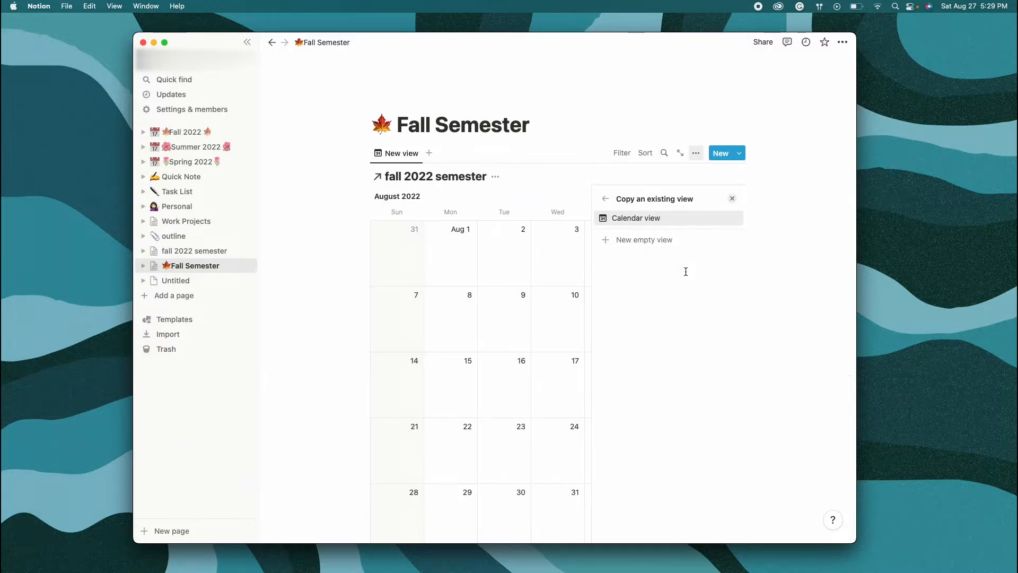
left_click(732, 199)
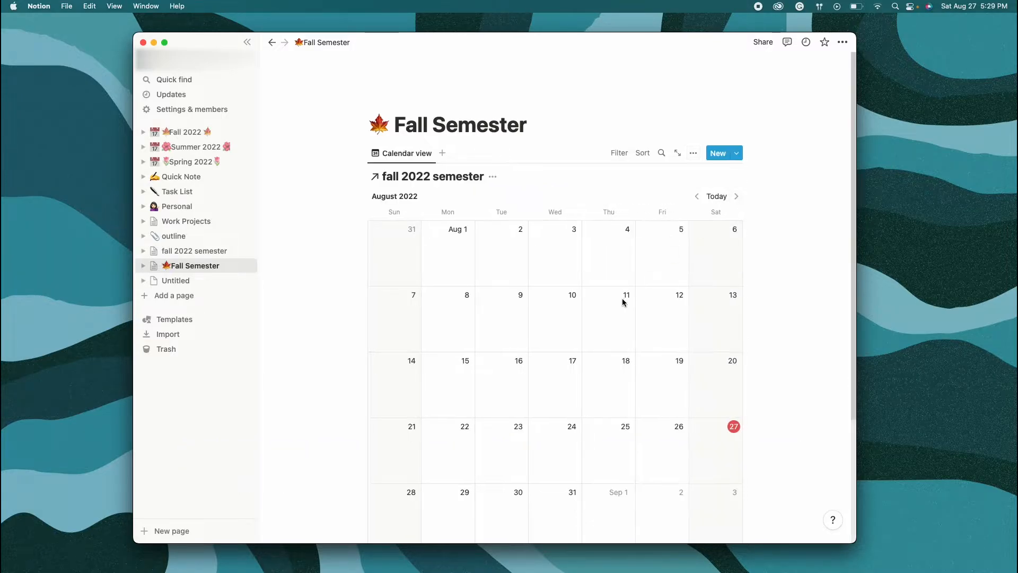
- Look over the embedded calendar for August and September 2022, and return to August
scroll(622, 304, "down", 3)
scroll(615, 448, "up", 3)
scroll(609, 476, "down", 3)
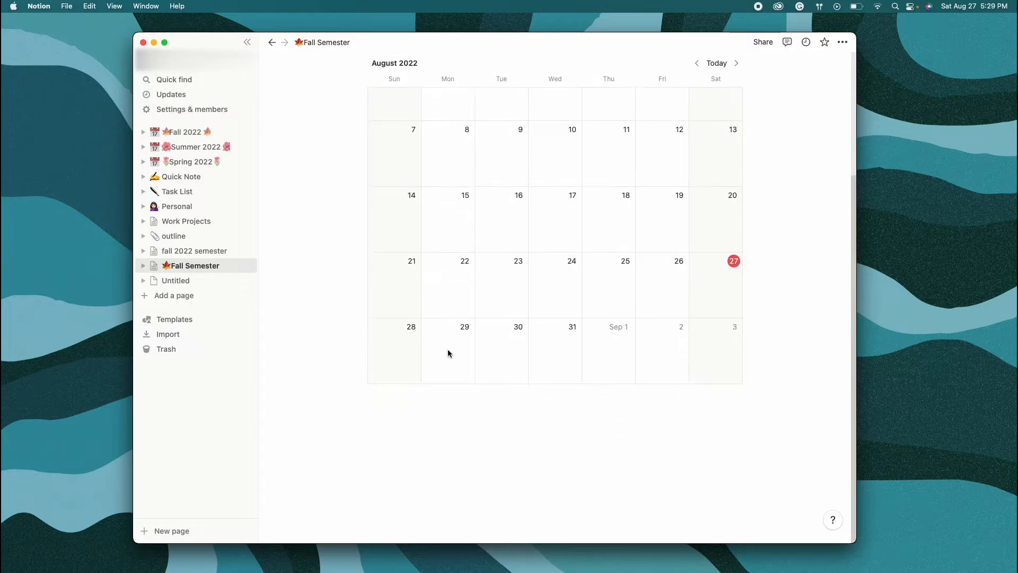
scroll(707, 409, "up", 3)
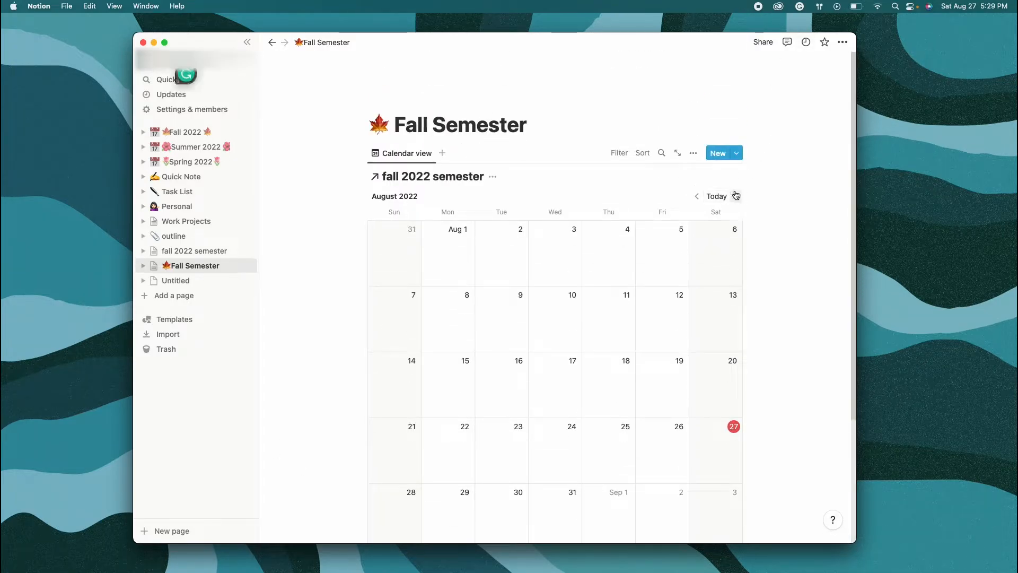
left_click(736, 170)
scroll(440, 393, "down", 2)
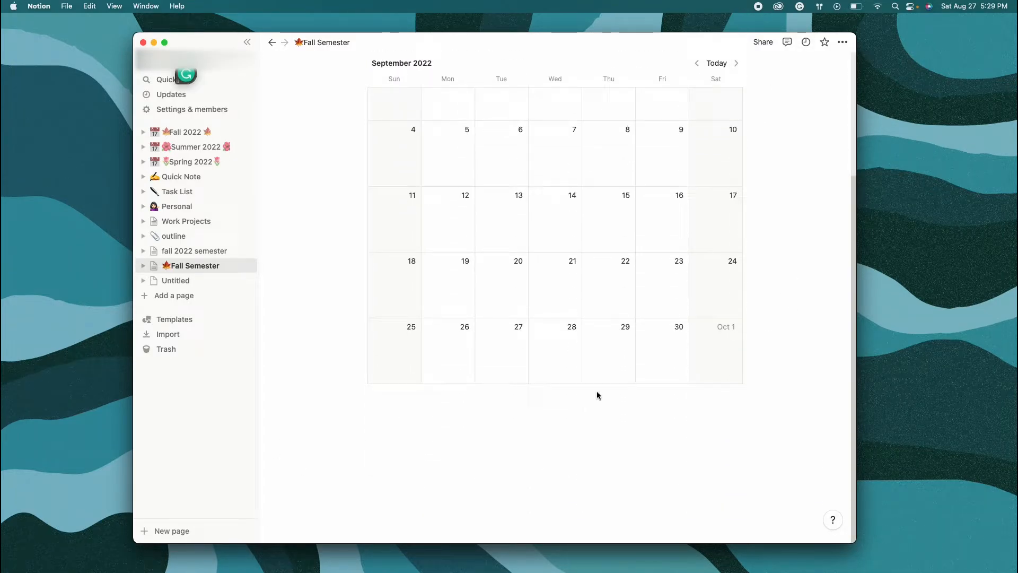
scroll(597, 396, "up", 3)
left_click(697, 196)
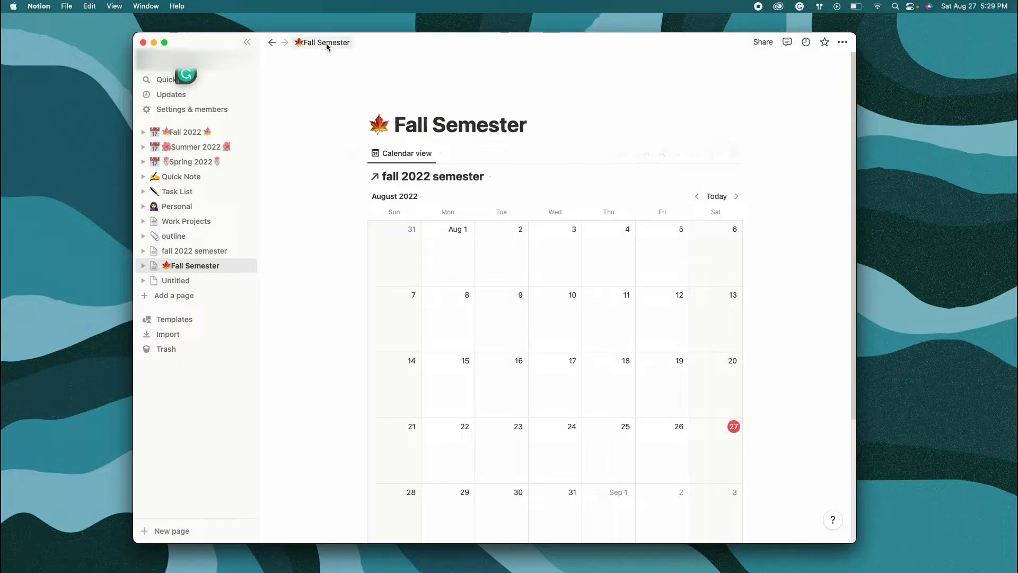
- Add an icon to the Fall Semester page and set it to the calendar emoji
mouse_move(380, 108)
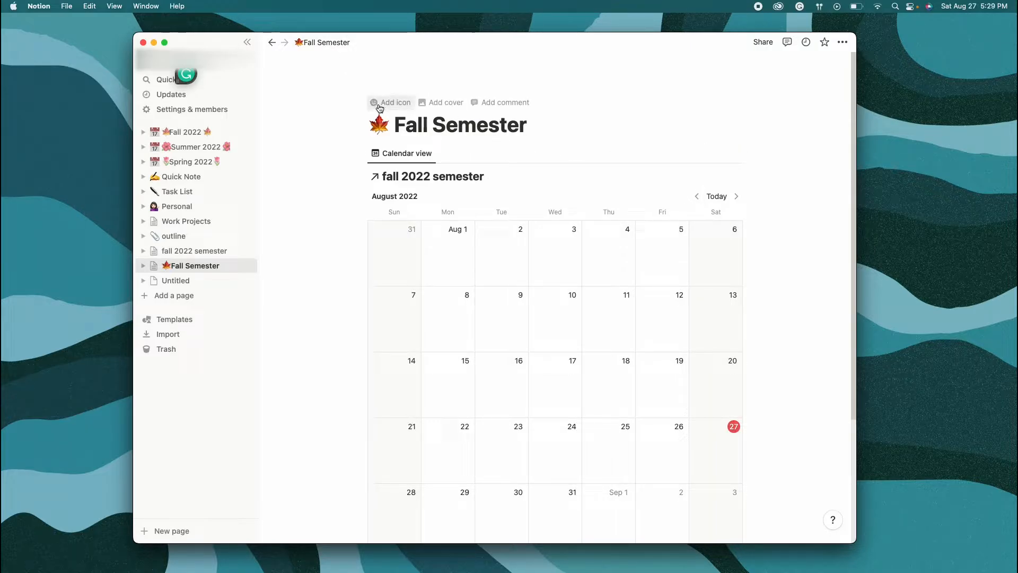
left_click(391, 102)
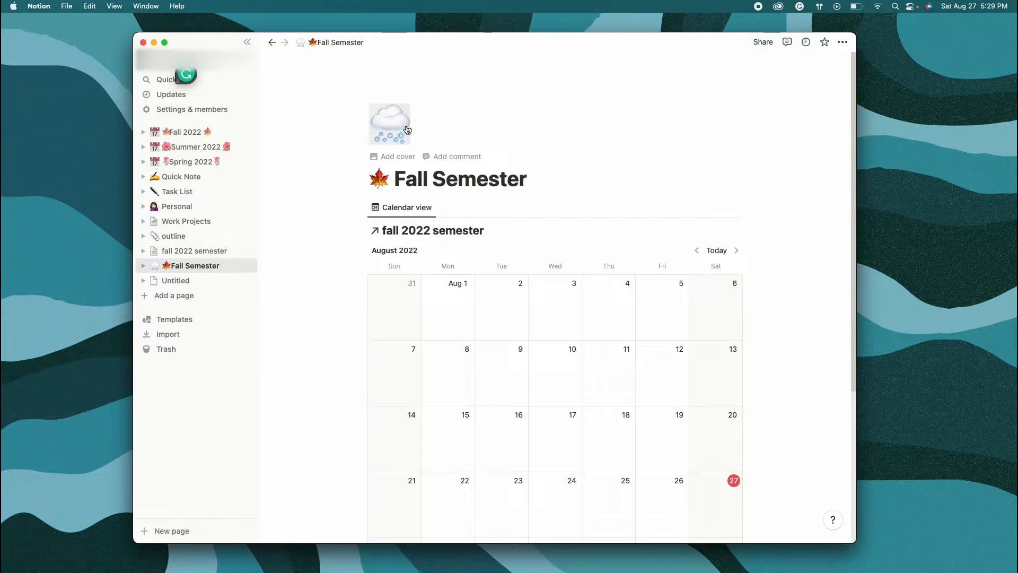
left_click(393, 130)
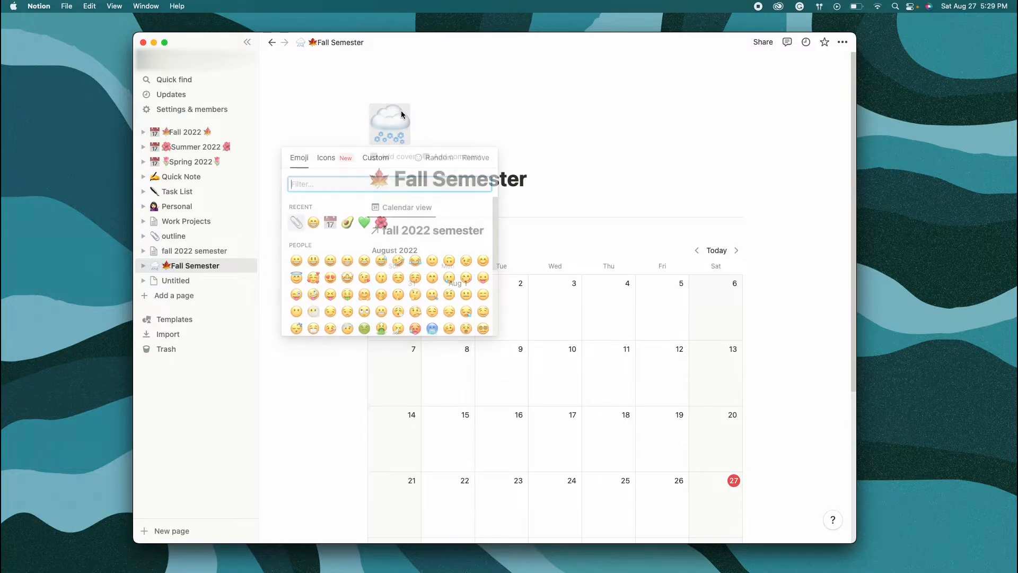
left_click(331, 224)
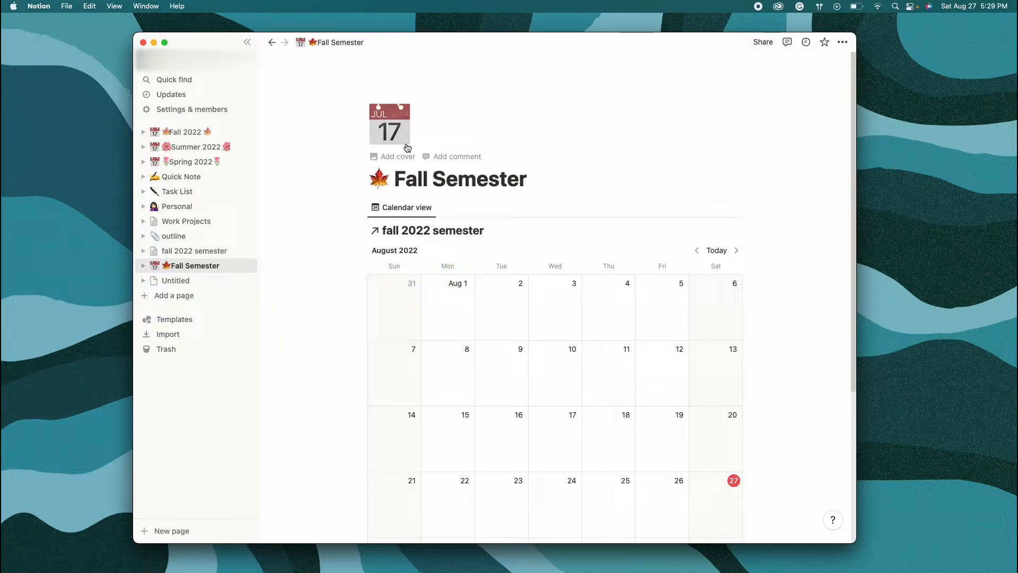
- Add a cover to the Fall Semester page and set it to the teal-to-pink gradient from the gallery
left_click(392, 137)
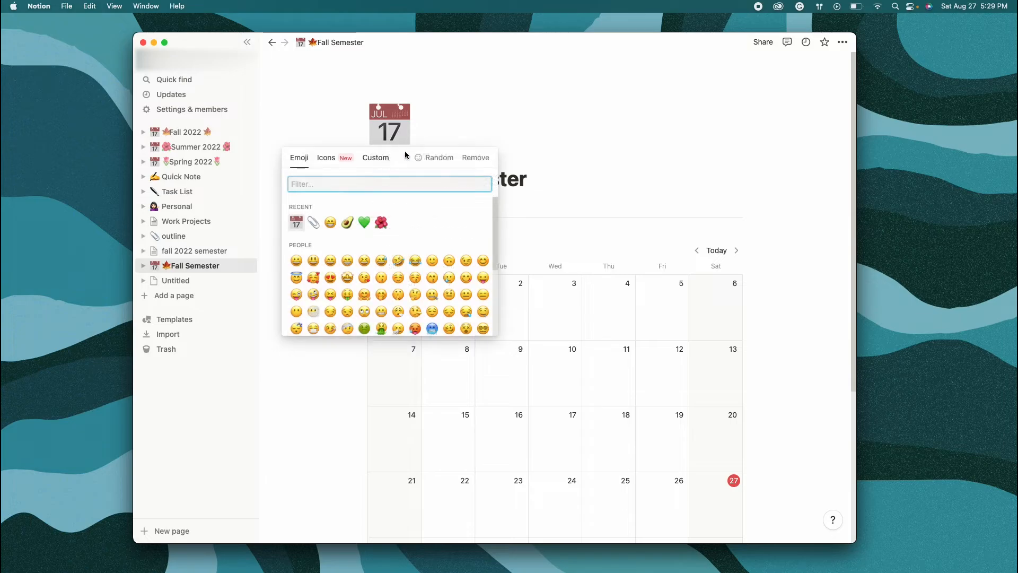
left_click(444, 122)
left_click(404, 158)
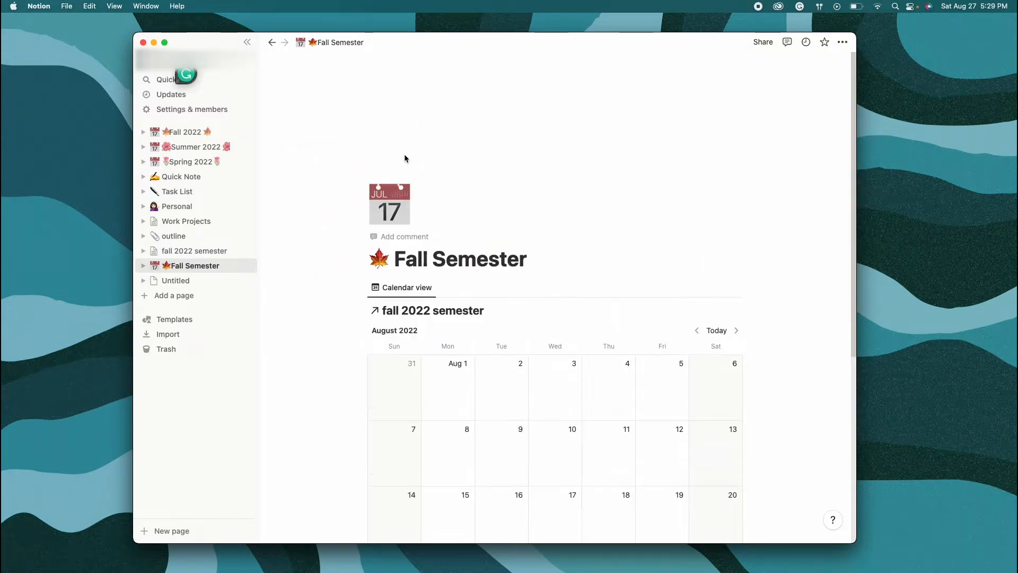
left_click(676, 196)
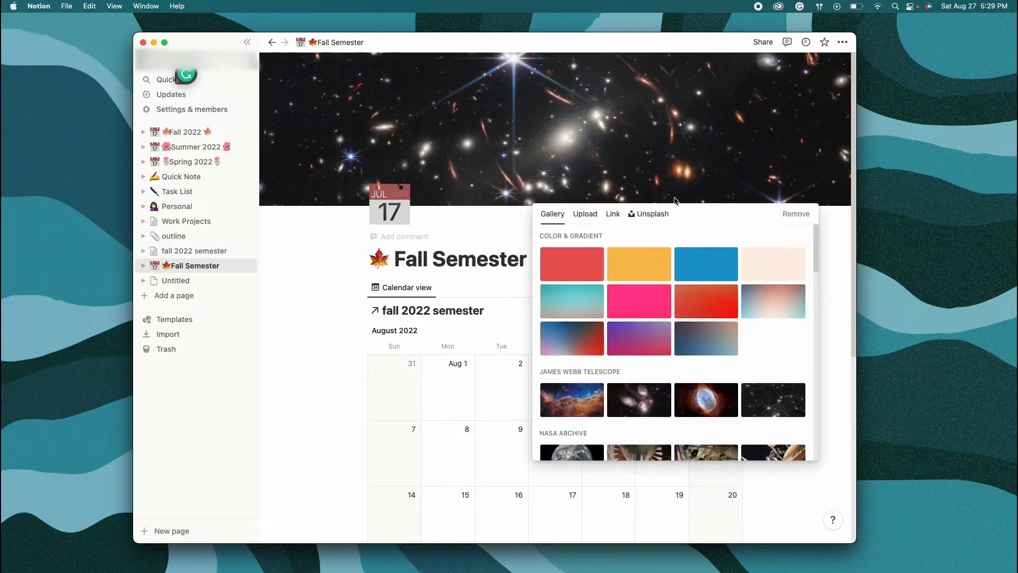
left_click(570, 301)
scroll(645, 325, "down", 5)
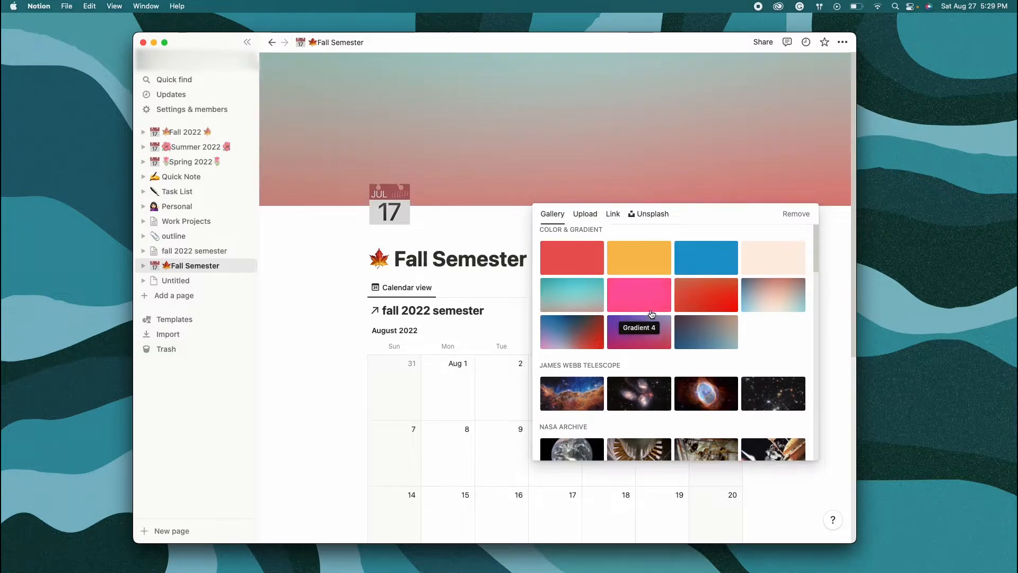
- Search the Unsplash cover images for "fall" and set the orange forest against a rocky mountainside as the page cover
left_click(590, 222)
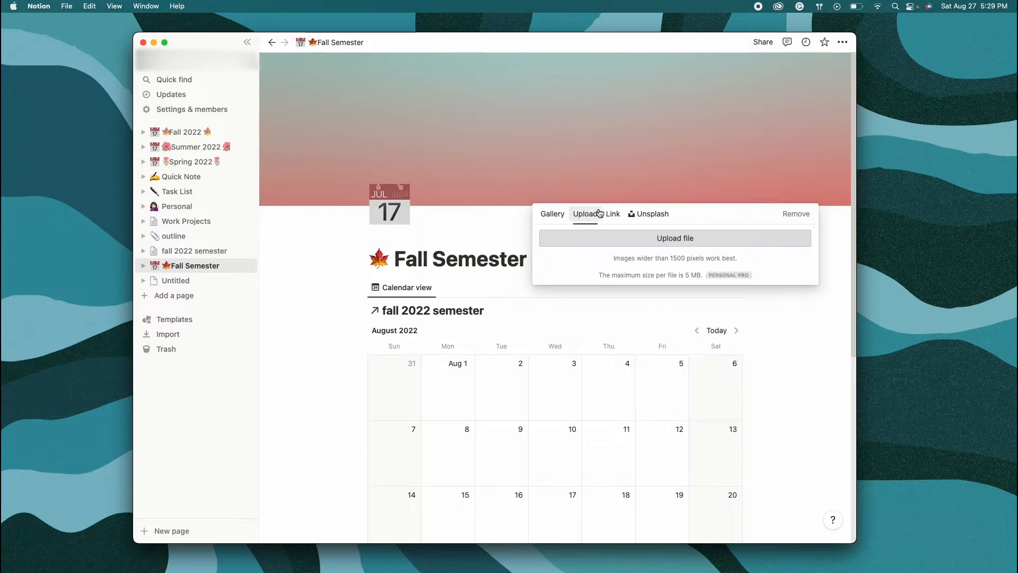
left_click(624, 217)
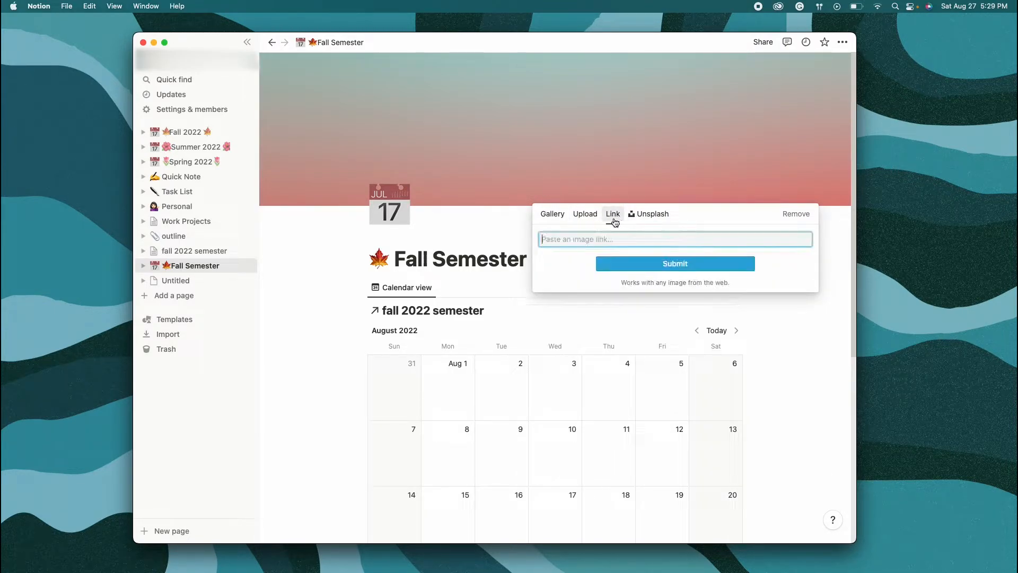
left_click(652, 215)
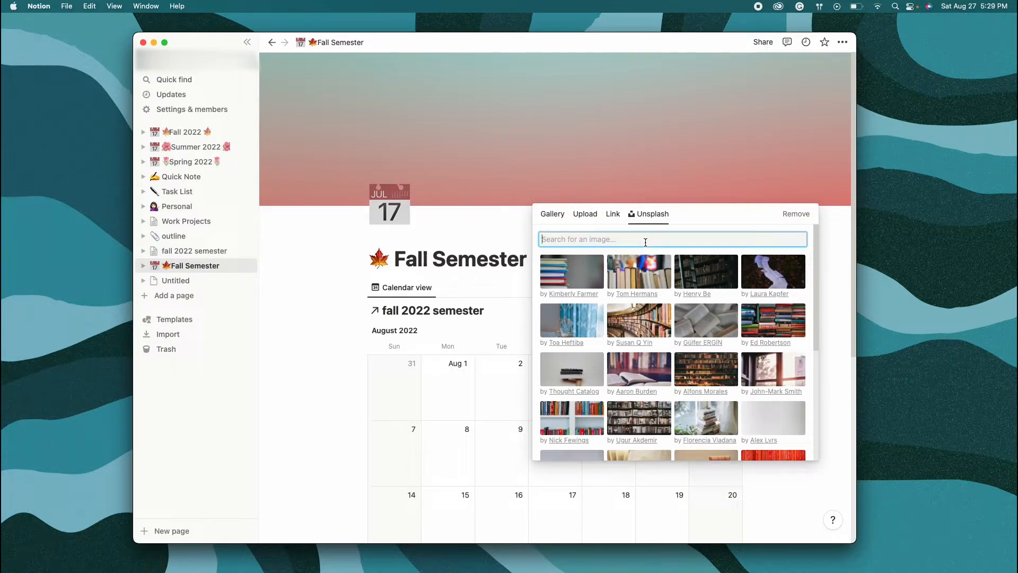
type("fall")
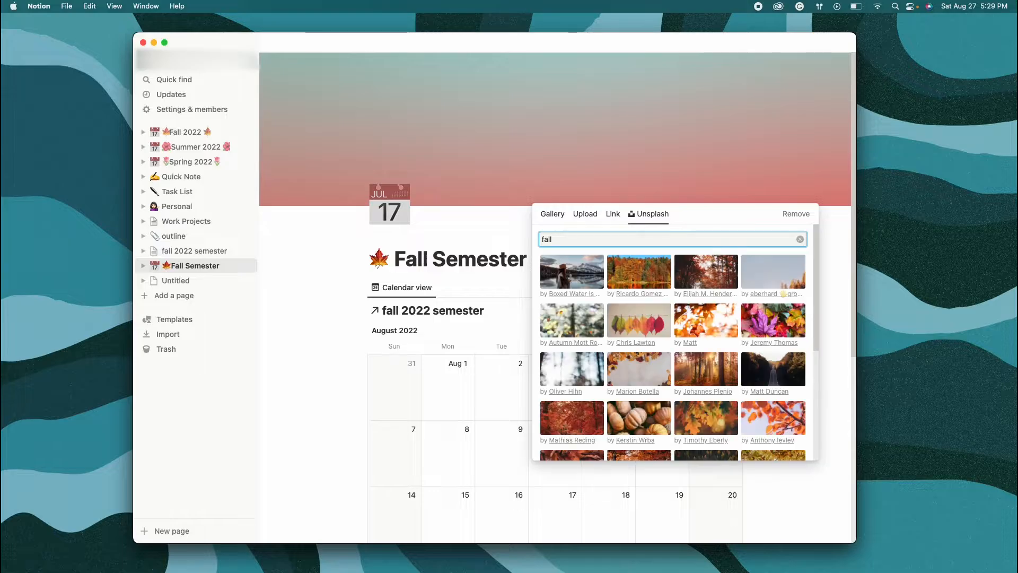
scroll(689, 349, "down", 5)
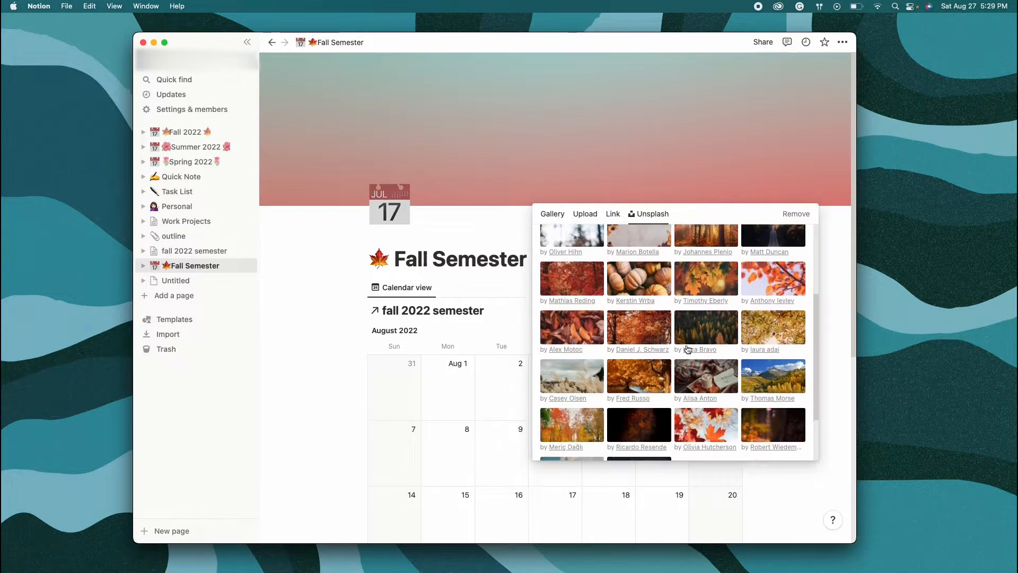
scroll(725, 345, "up", 5)
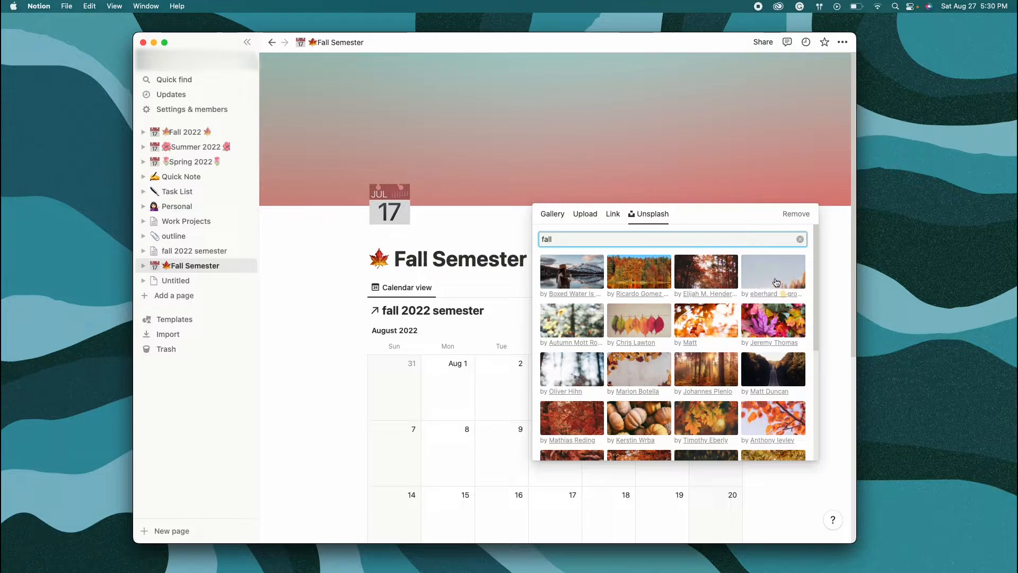
left_click(765, 278)
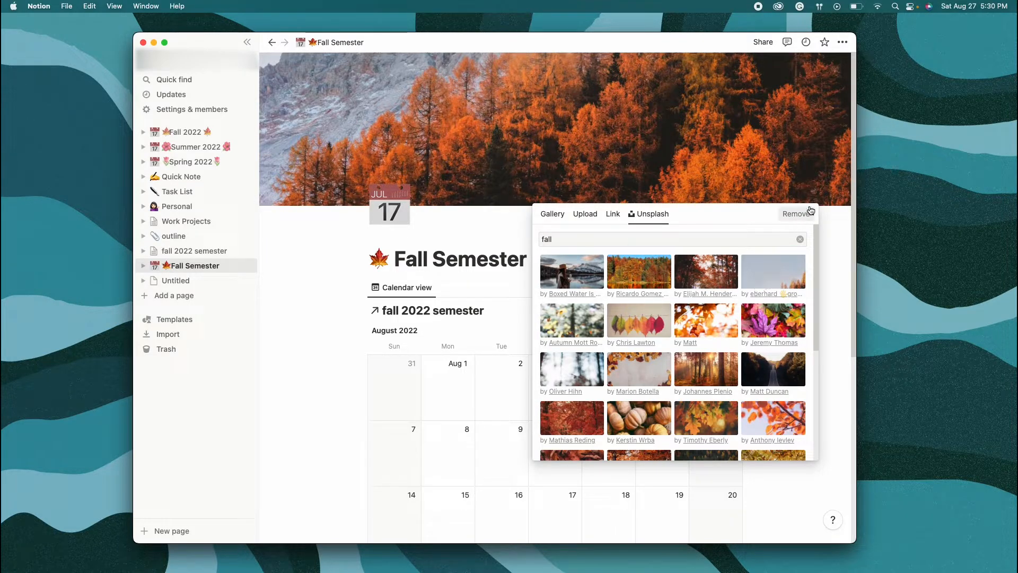
left_click(829, 264)
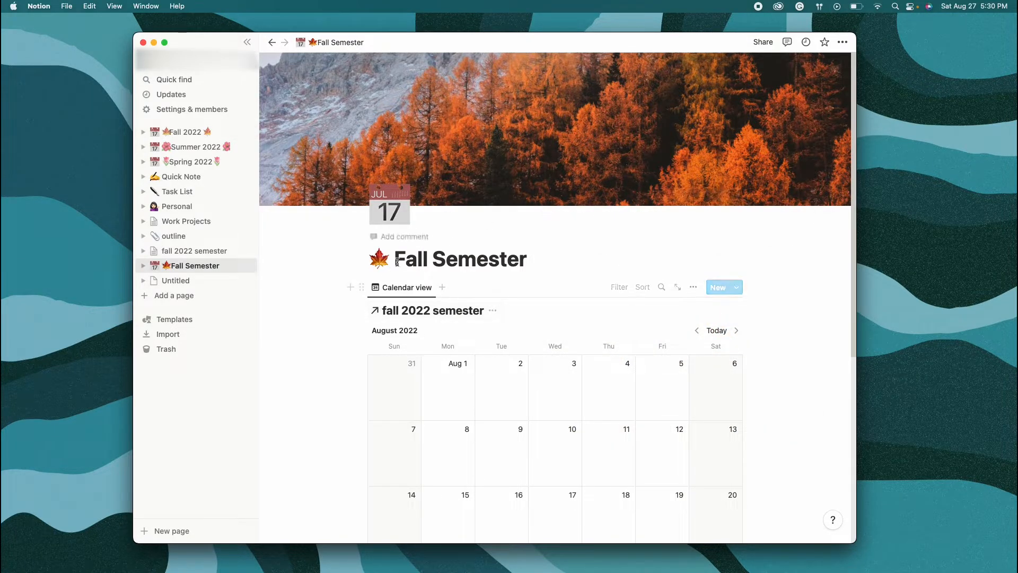
- Add a maple leaf emoji at the end of the Fall Semester page title
left_click(535, 256)
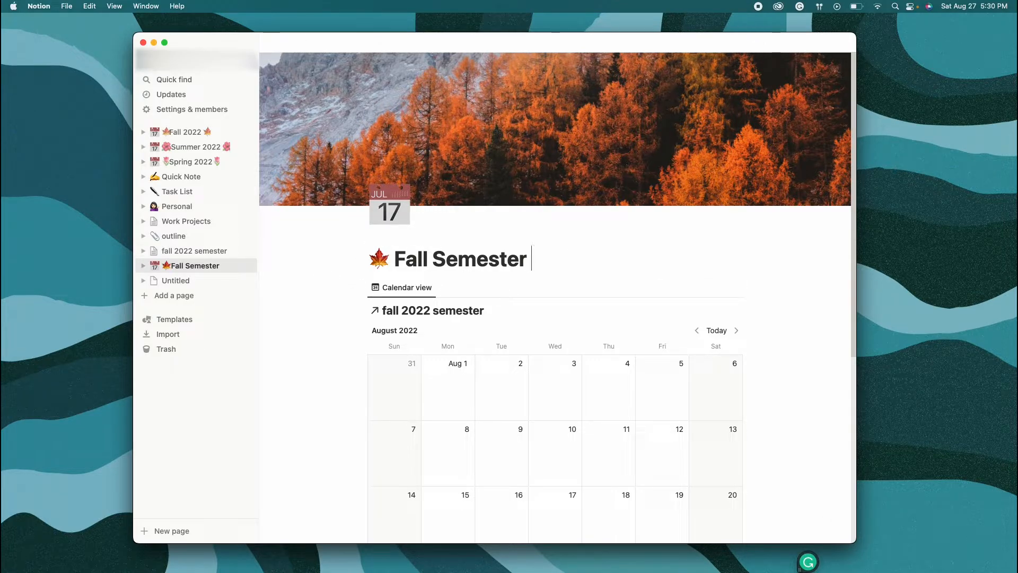
key("ctrl+super+space")
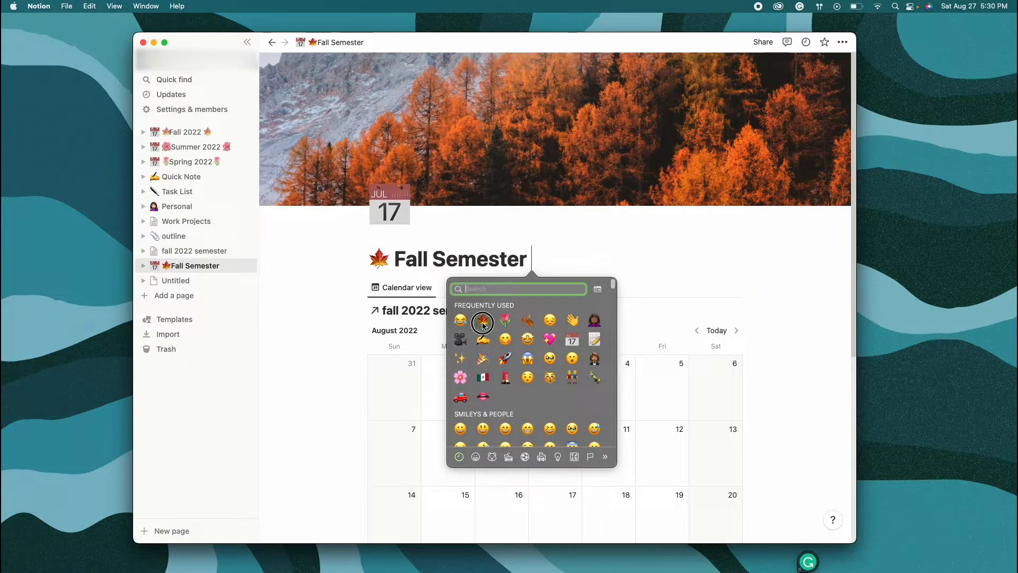
key("Return")
- Look over the Fall Semester page's calendar and open the Spring 2022 page to view it
scroll(716, 323, "down", 1)
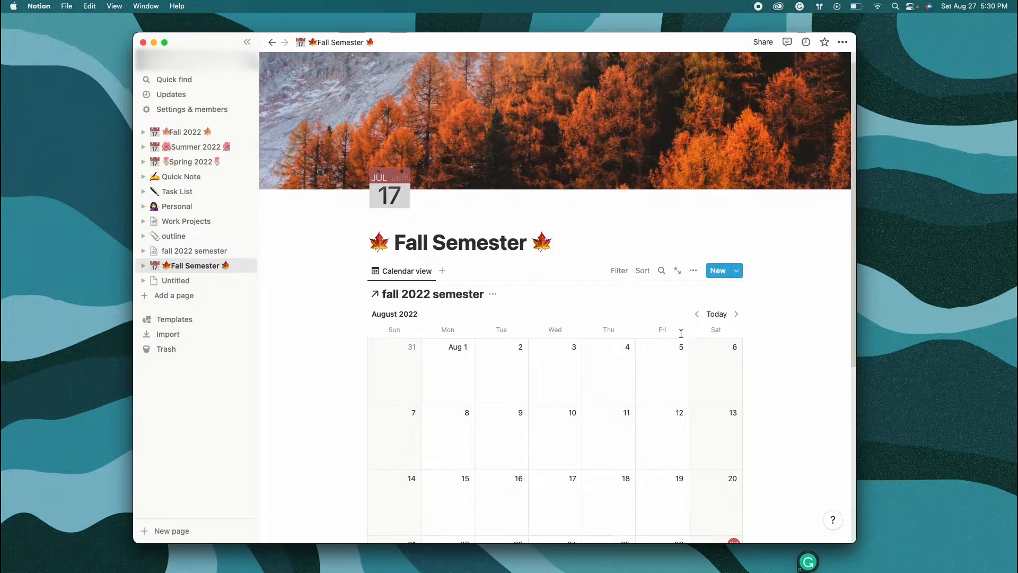
scroll(772, 392, "down", 4)
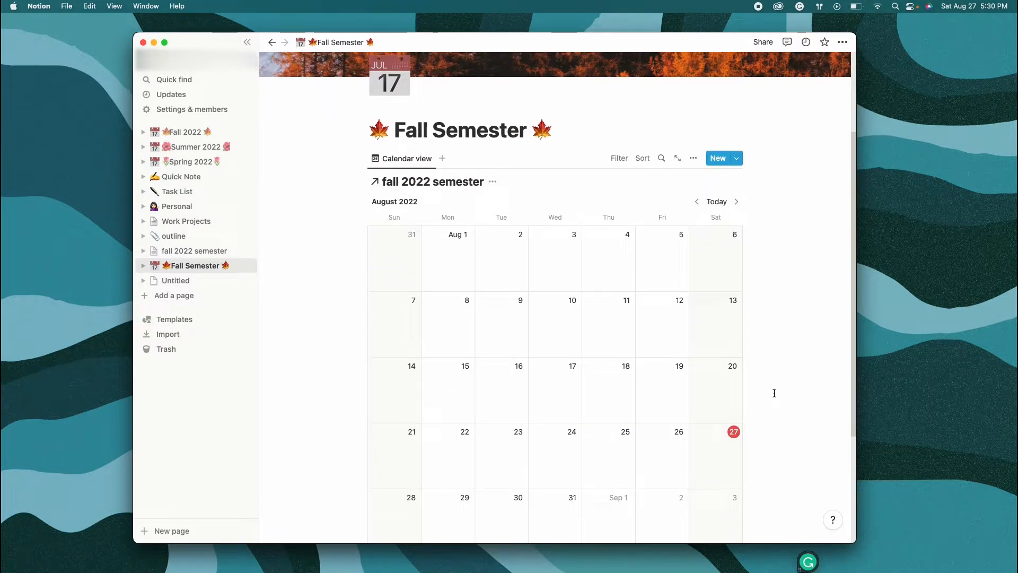
left_click(197, 162)
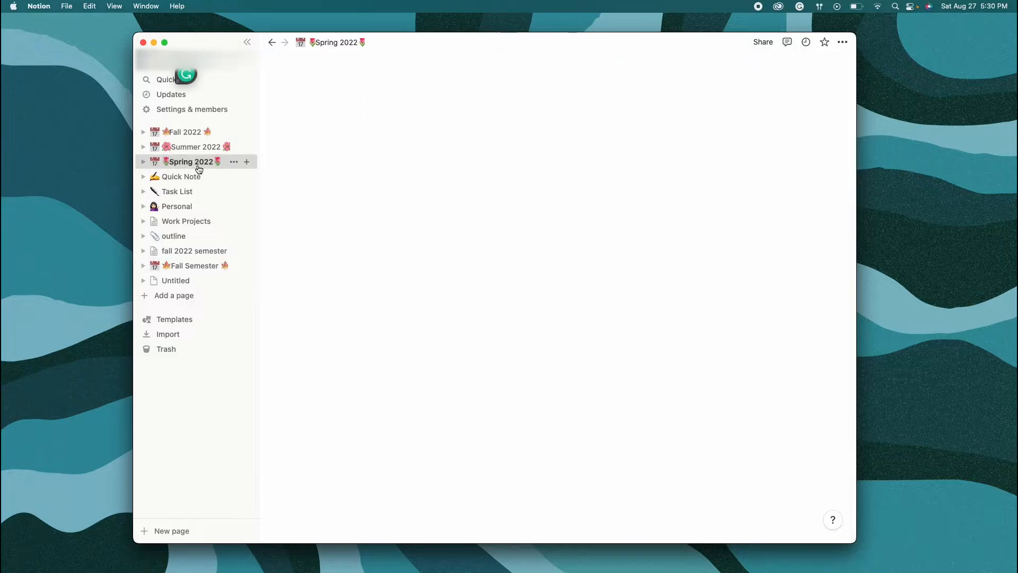
scroll(494, 392, "down", 5)
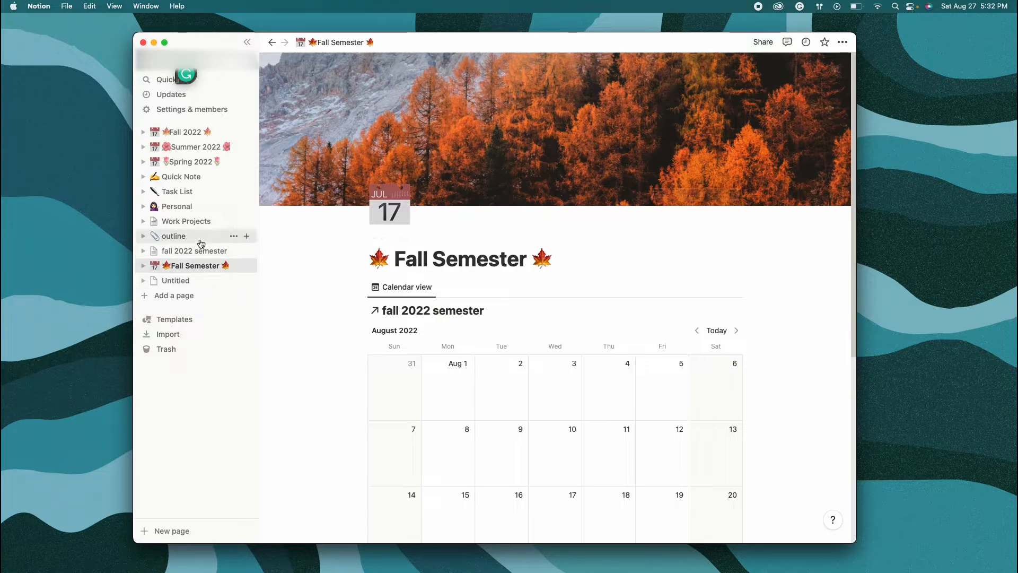
- Move the fall 2022 semester page into the Fall Semester page and check its nested pages
mouse_move(187, 249)
left_mouse_down()
mouse_move(263, 237)
mouse_move(191, 246)
mouse_move(257, 221)
mouse_move(190, 266)
left_mouse_up()
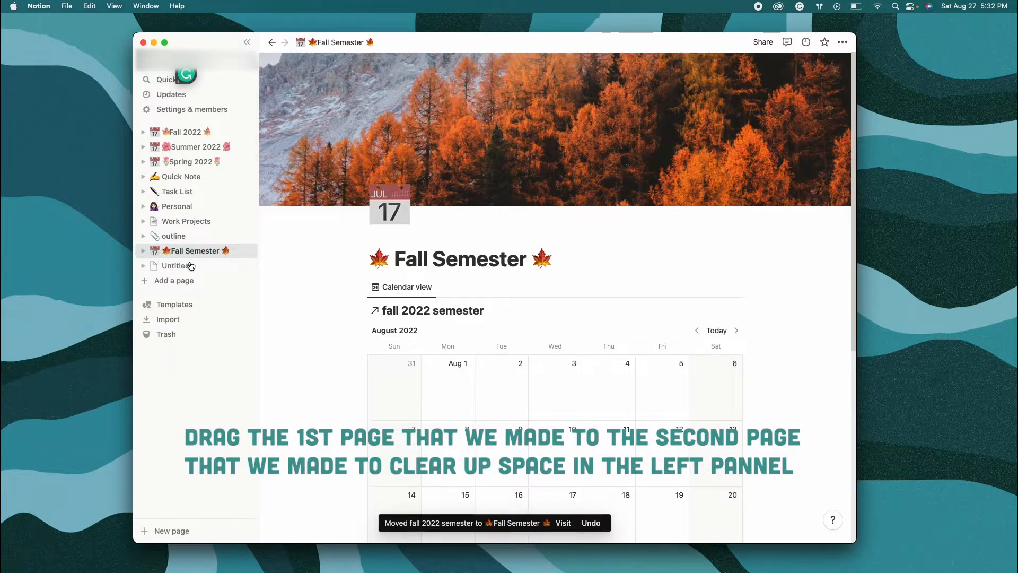
left_click(146, 251)
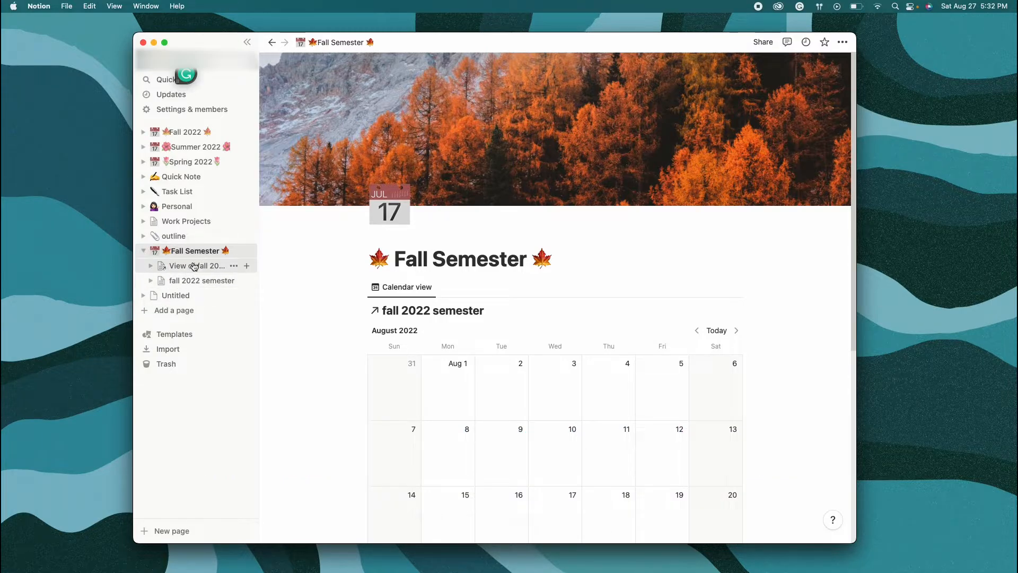
left_click(143, 250)
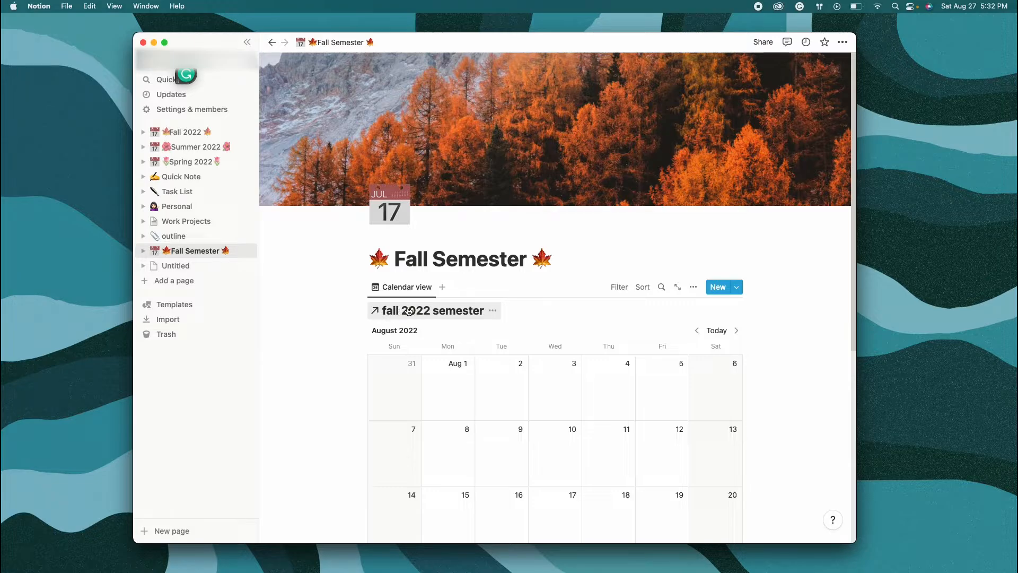
- Rename the nested fall 2022 semester database to "fall 2022" and return to the Fall Semester page
left_click(143, 251)
left_click(186, 280)
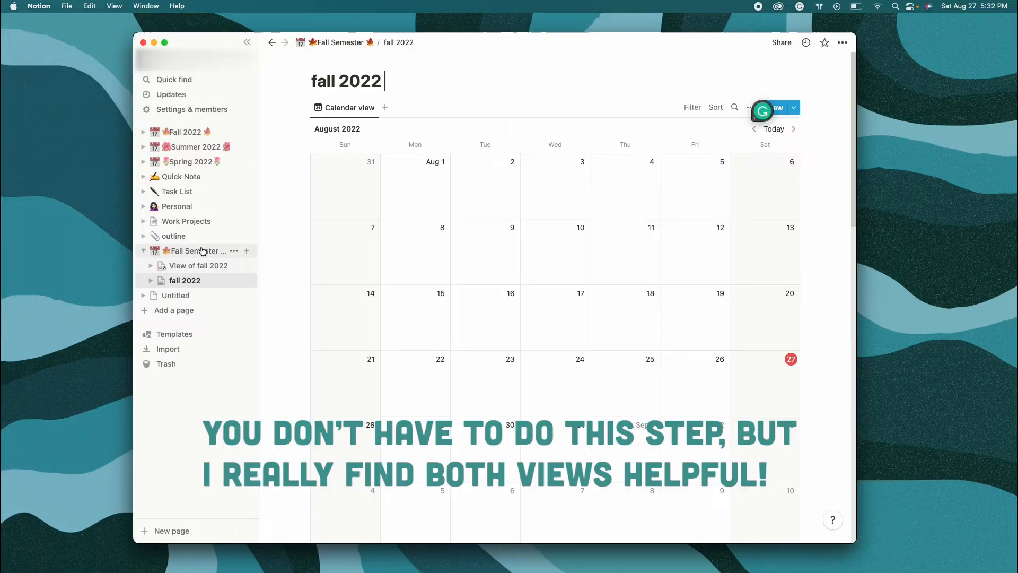
left_click(194, 252)
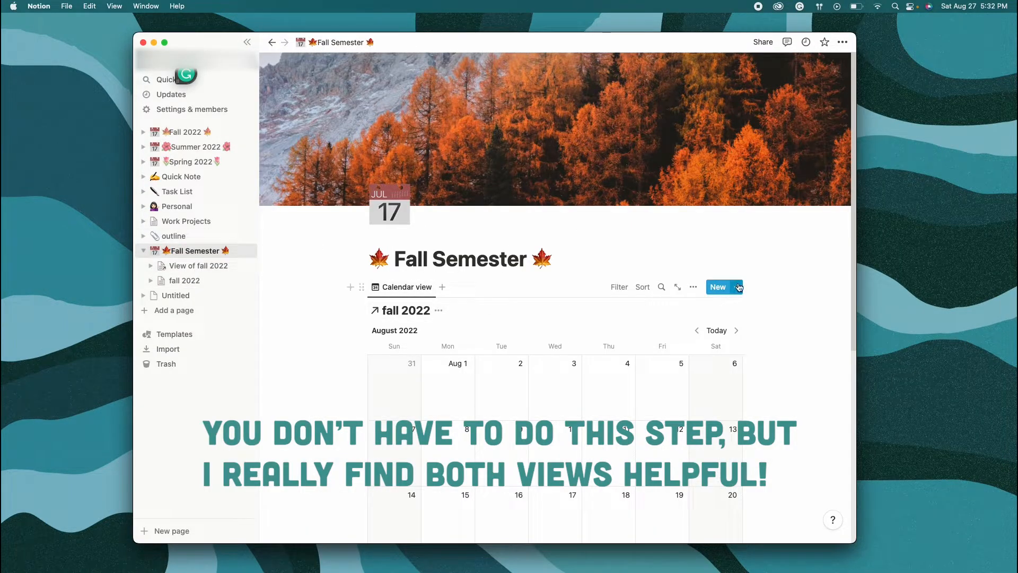
- Add a new empty table view beside the calendar view, using the fall 2022 database as its data source
scroll(625, 277, "down", 4)
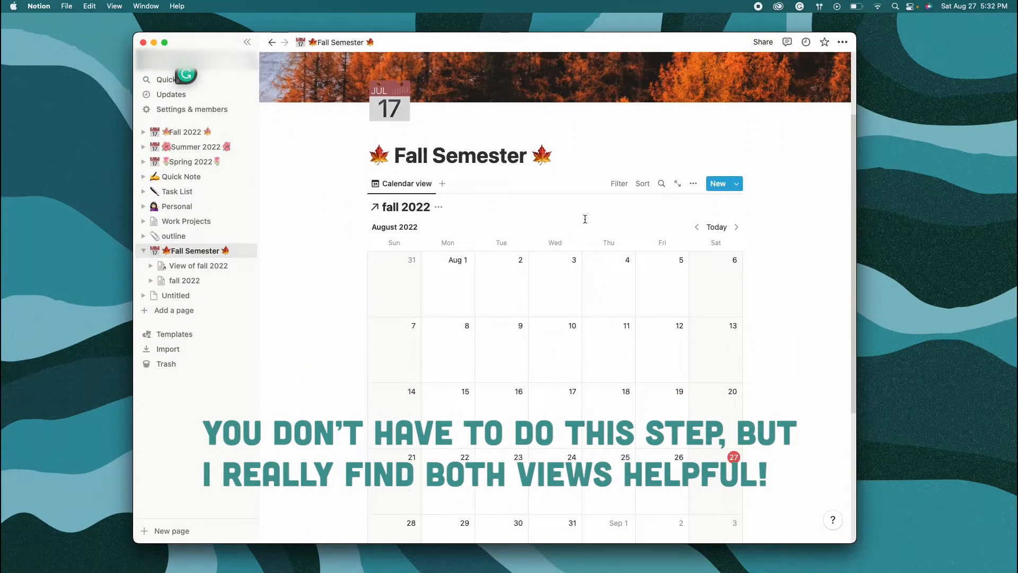
scroll(604, 210, "down", 2)
scroll(596, 202, "up", 4)
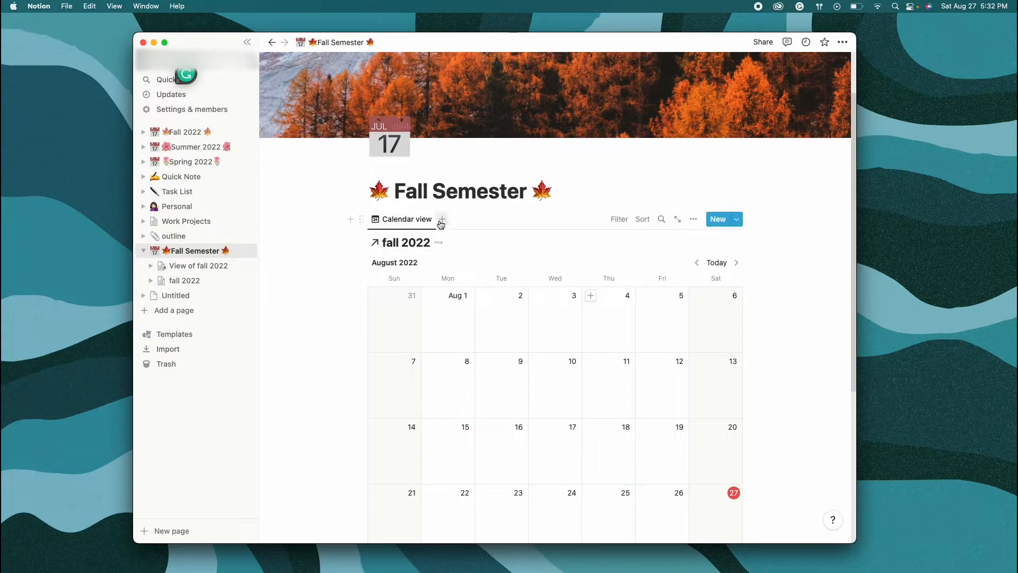
left_click(441, 223)
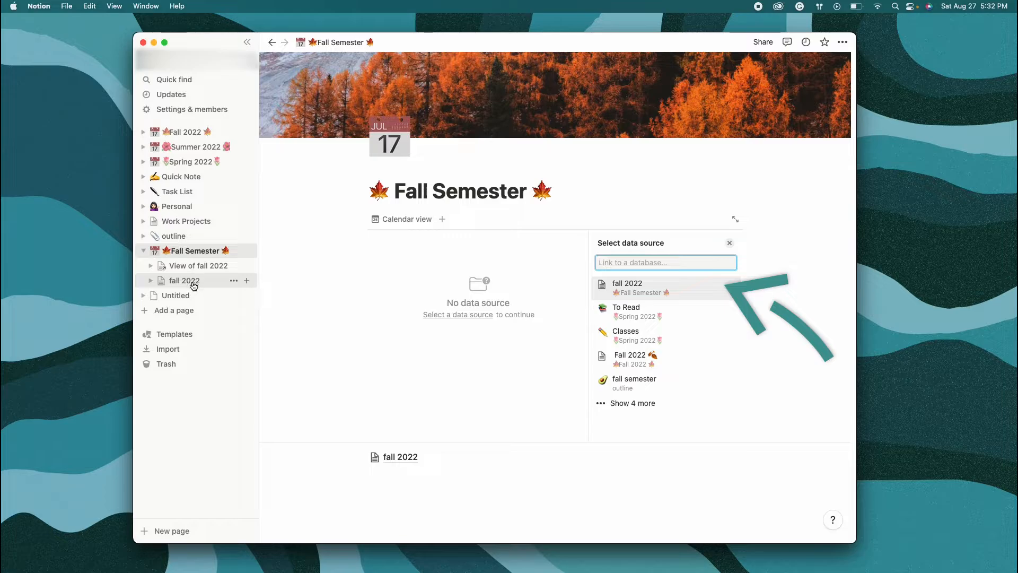
left_click(672, 291)
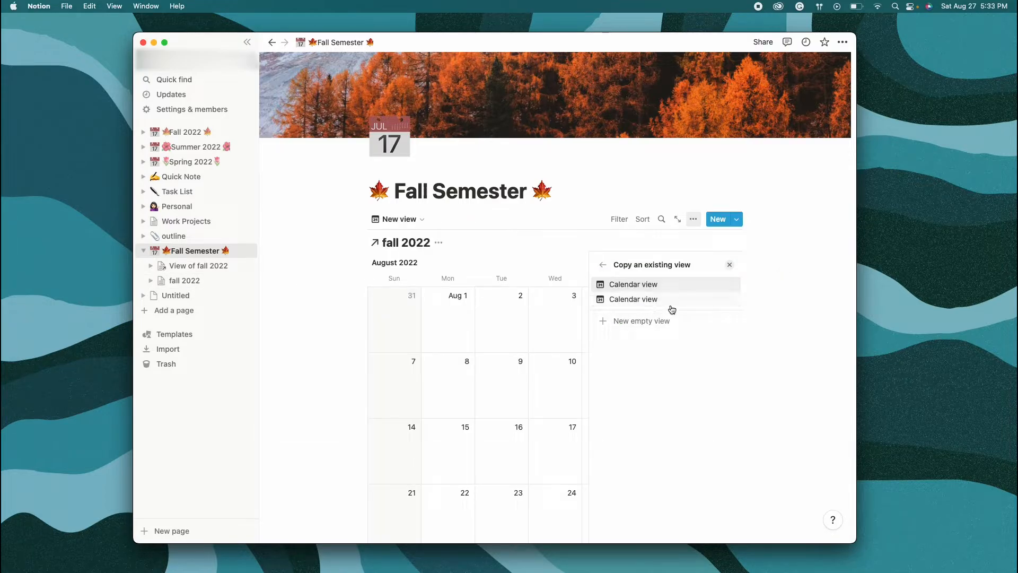
left_click(605, 324)
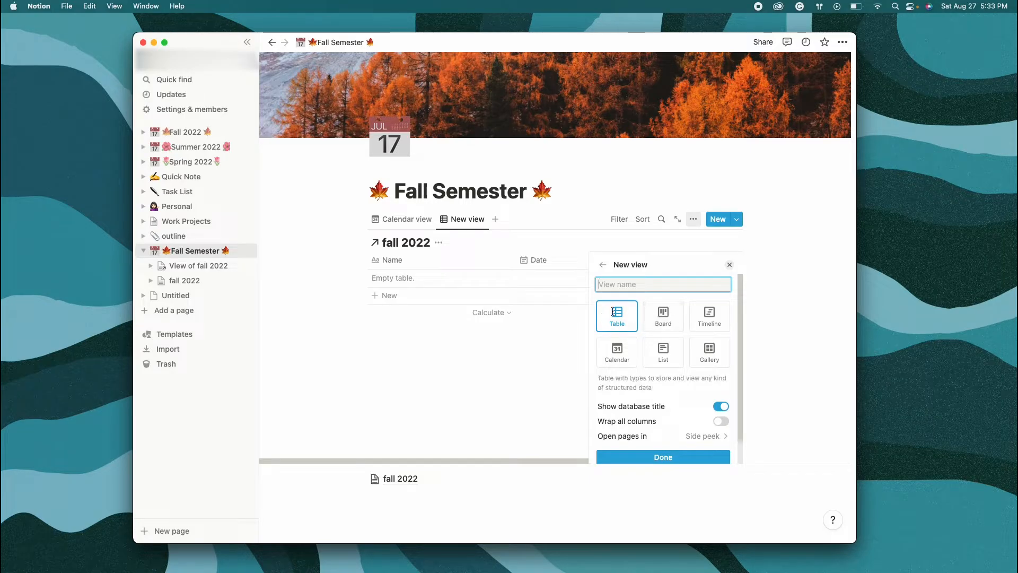
left_click(654, 459)
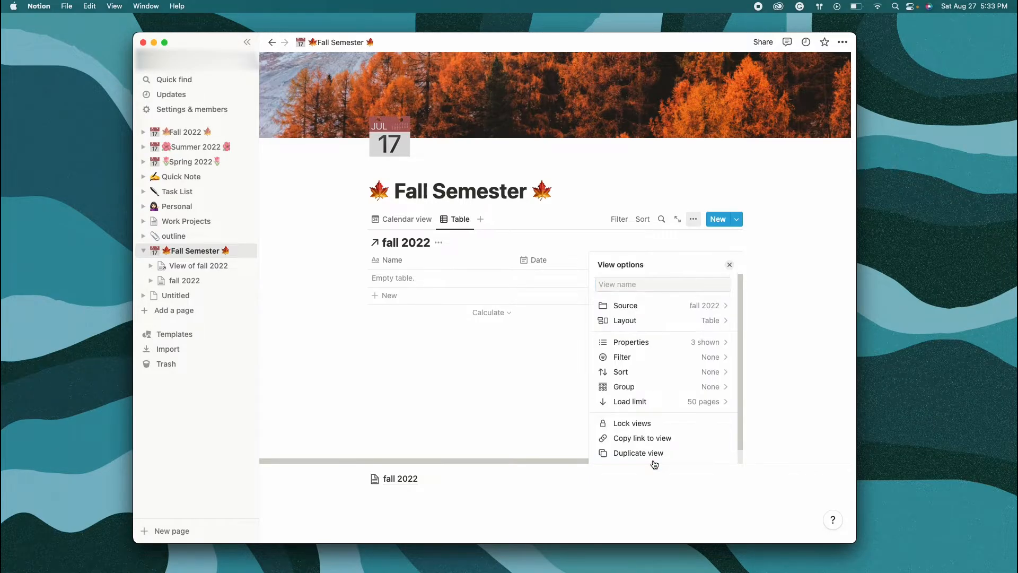
left_click(729, 264)
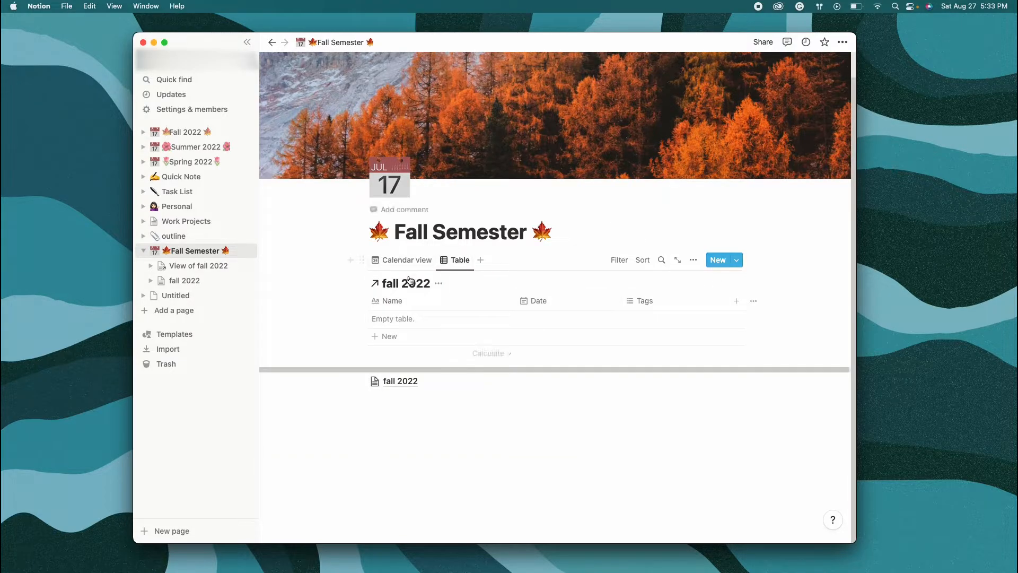
left_click(415, 262)
left_click(459, 261)
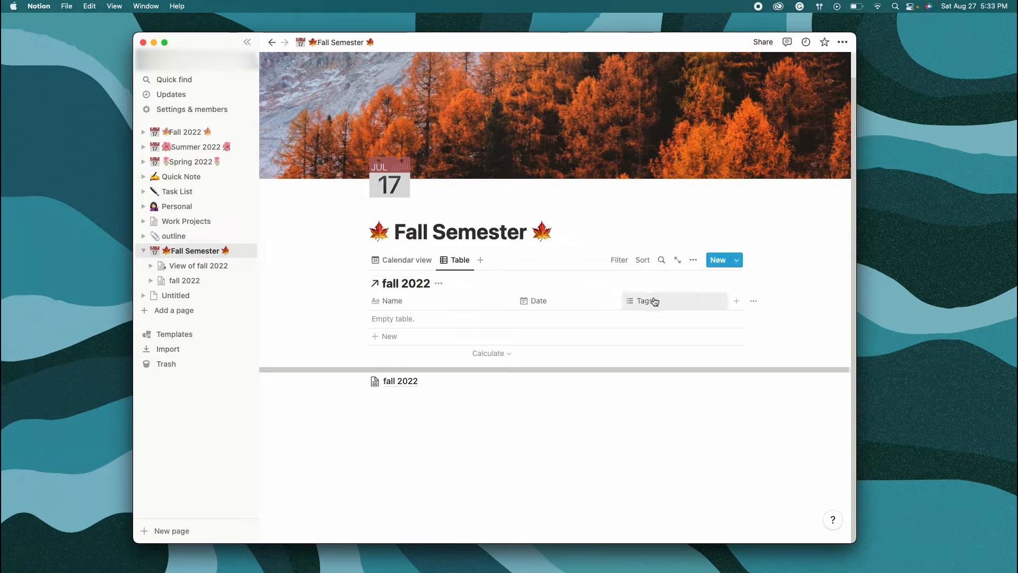
- Move the Tags property to the front of the fall 2022 table and rename it "Class"
left_click_drag(641, 307, 364, 284)
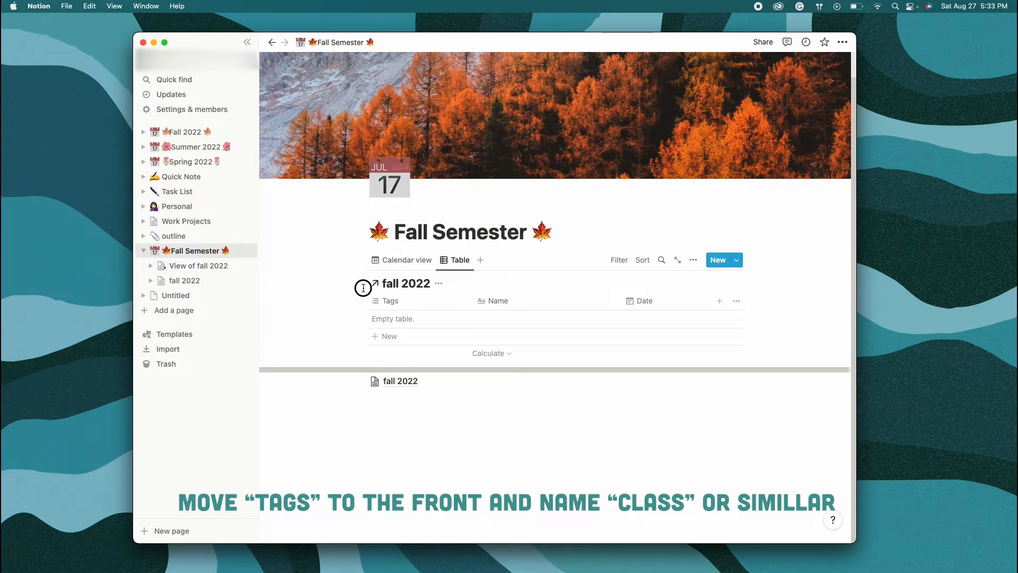
left_click(388, 300)
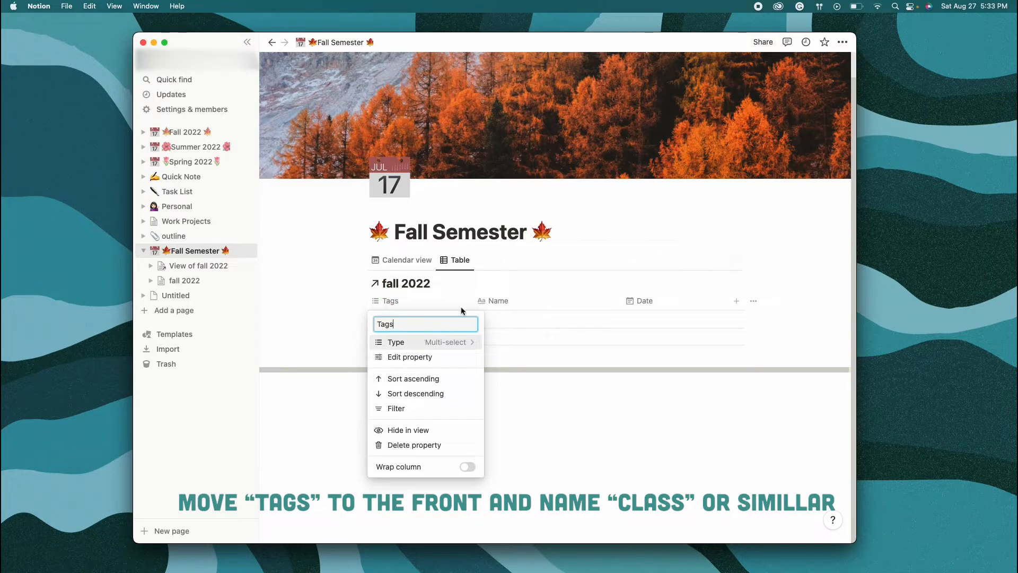
key("super+a")
type("Class")
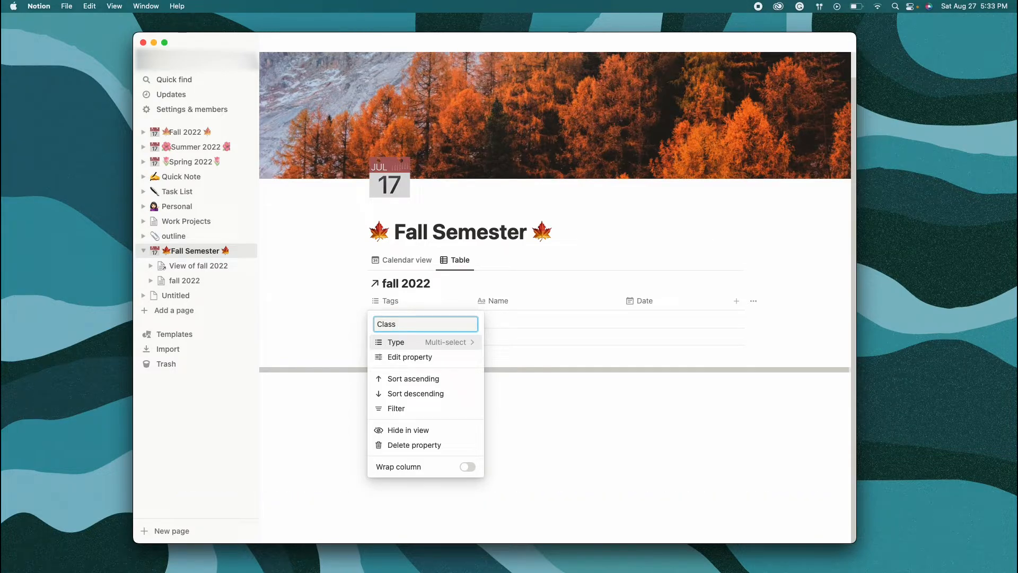
key("alt+super+space")
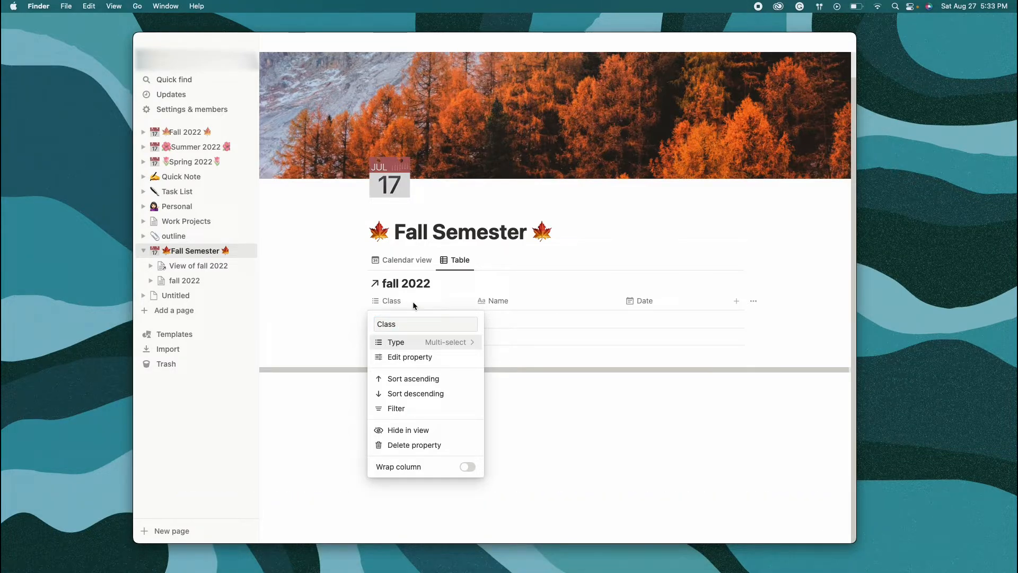
left_click(388, 328)
left_click(526, 361)
left_click(527, 361)
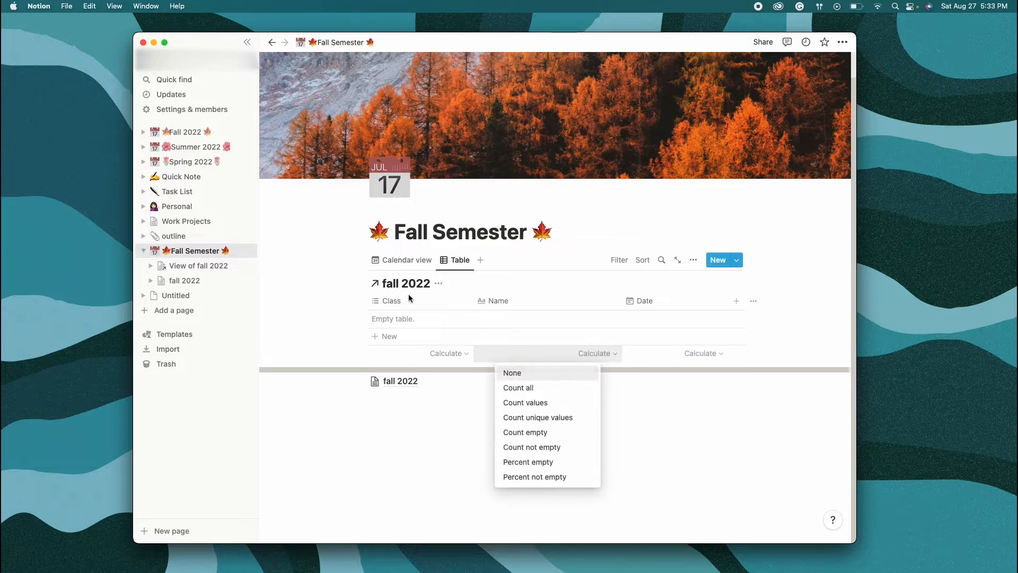
- Add a yellow pencil emoji after the word "Class" in the first property's name
left_click(404, 297)
left_click(402, 297)
left_click(402, 297)
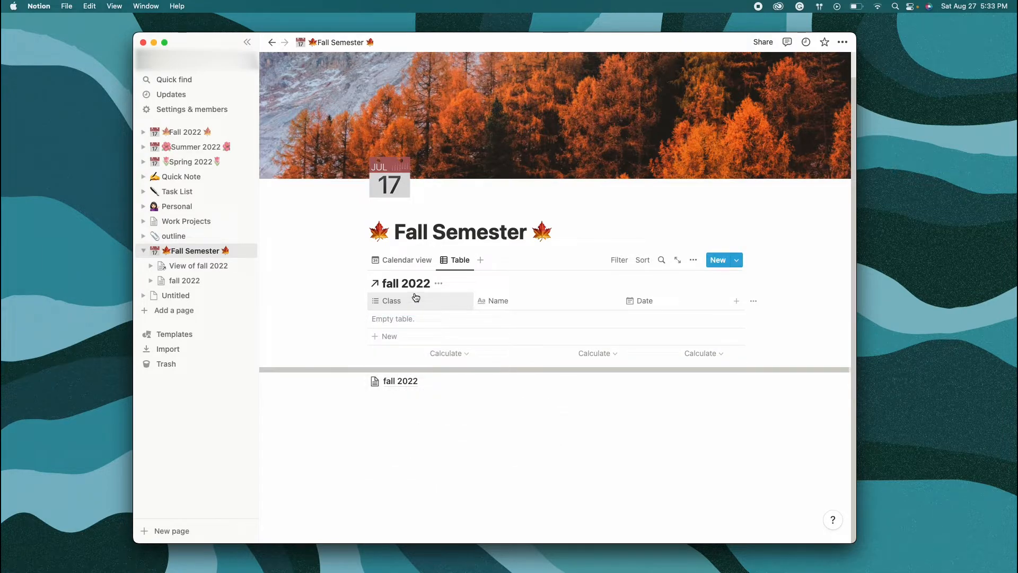
left_click(416, 297)
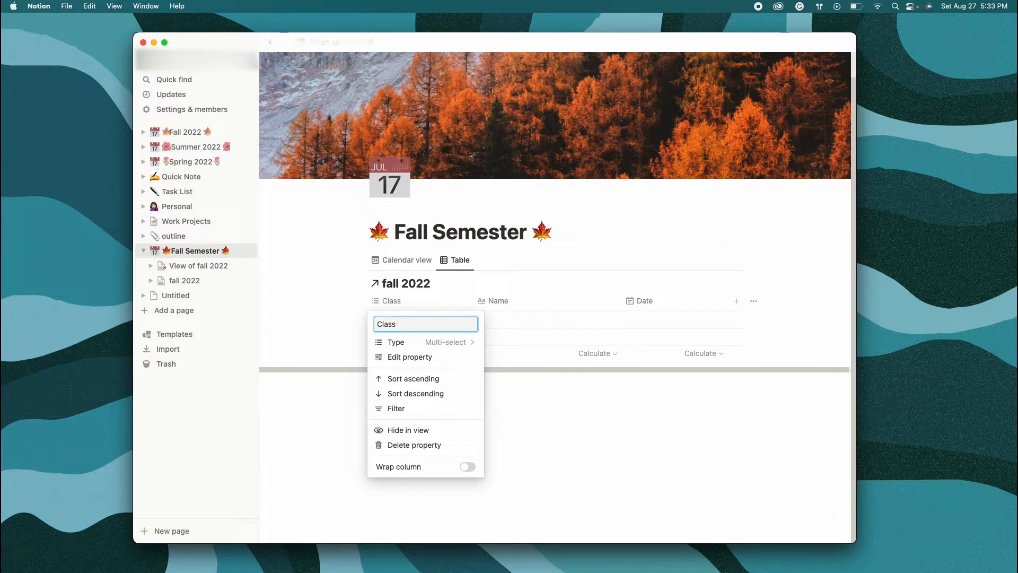
key("ctrl+super+space")
key("Escape")
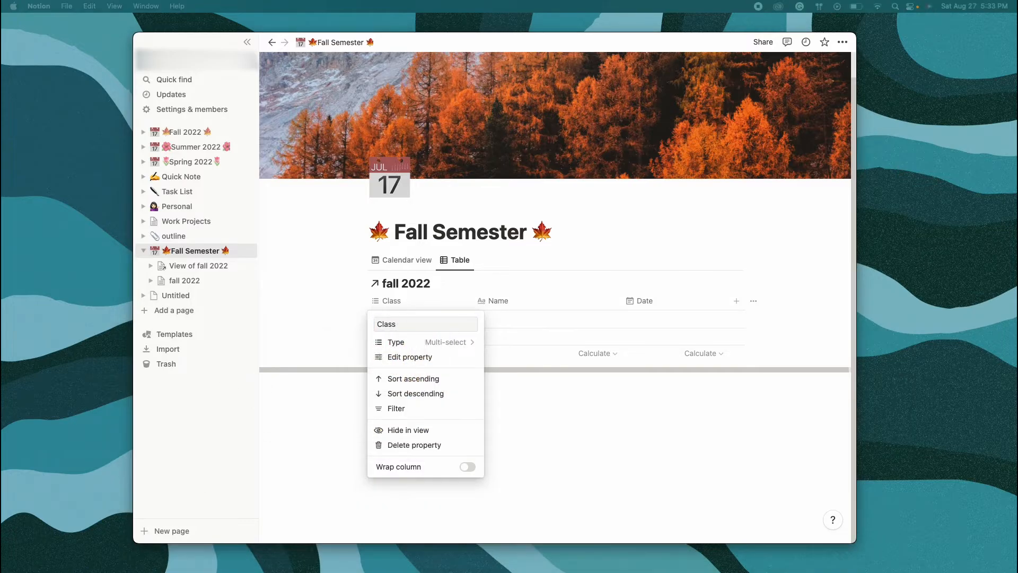
key("ctrl+super+space")
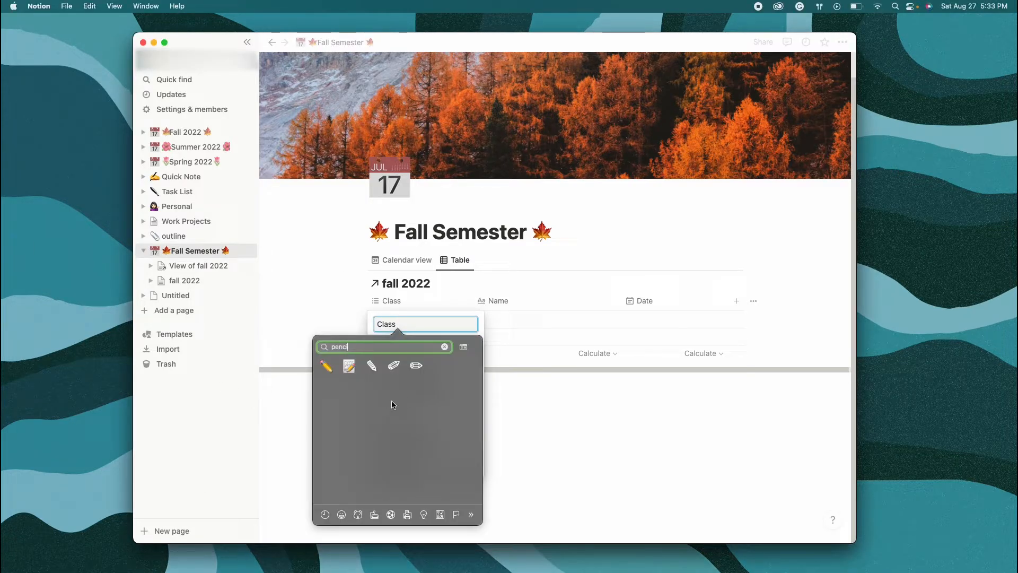
left_click(328, 364)
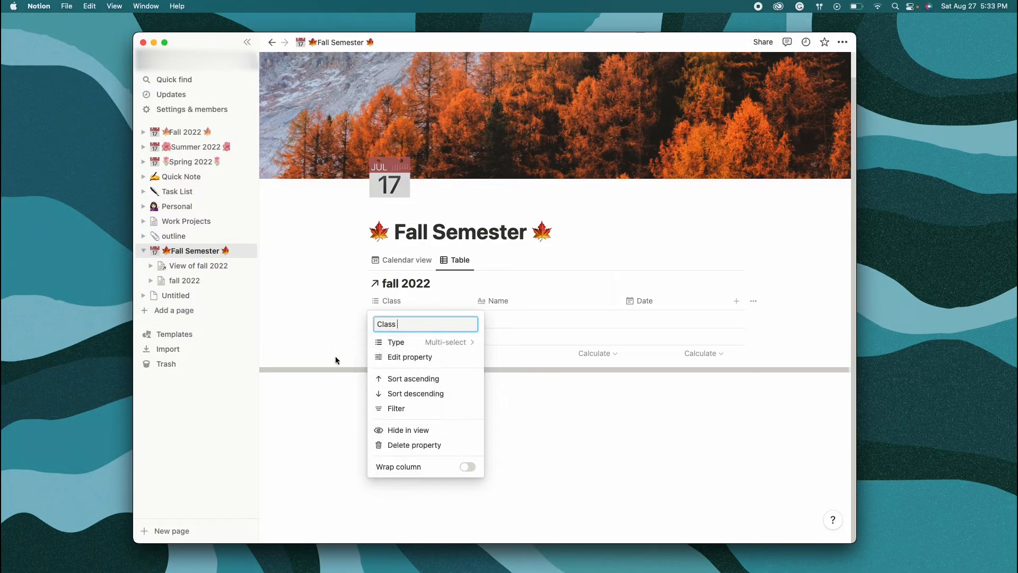
- Rename the table's Name property to "Assignment"
left_click(521, 301)
left_click(517, 326)
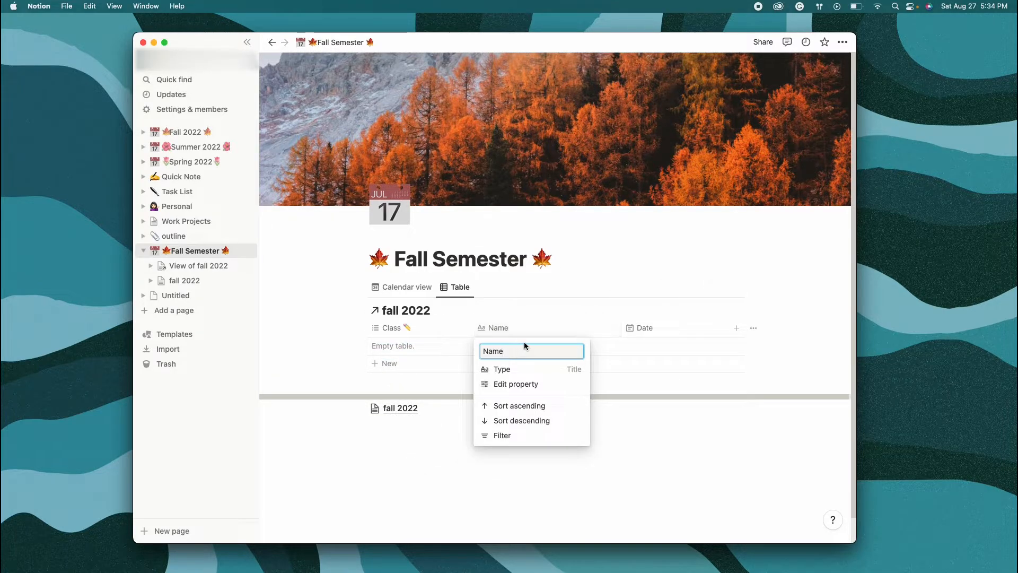
key("super+a")
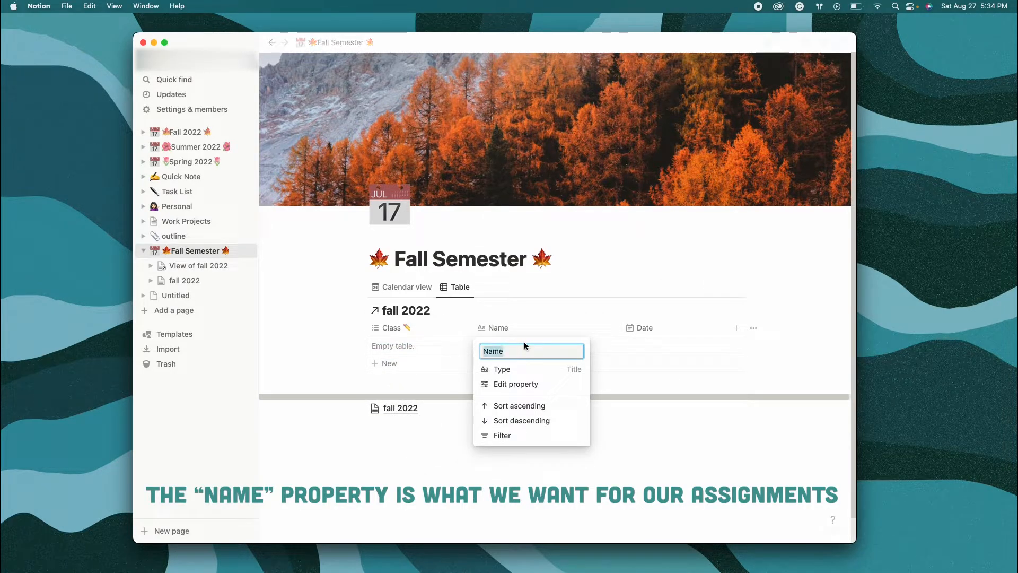
type("Assignment")
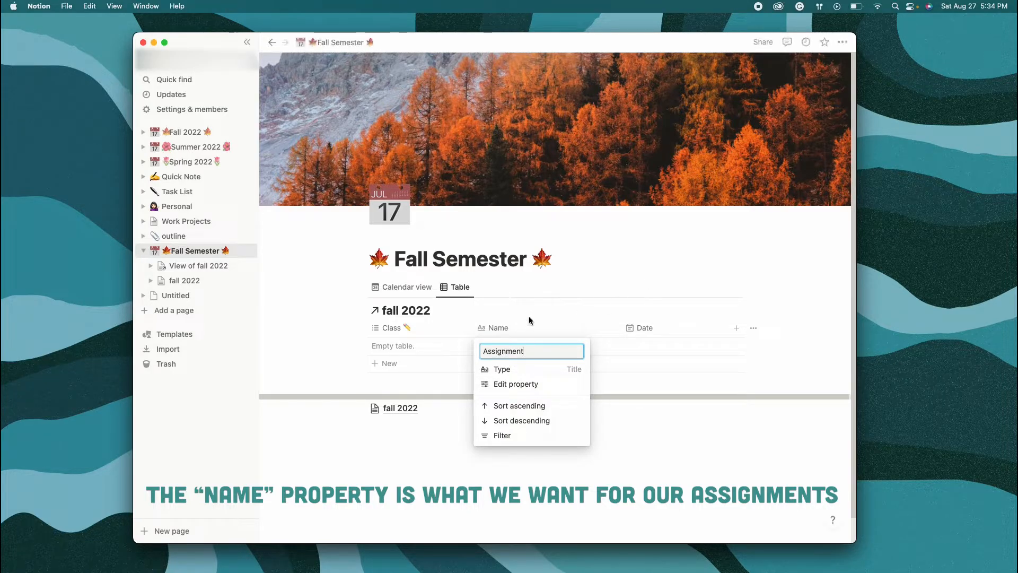
key("Return")
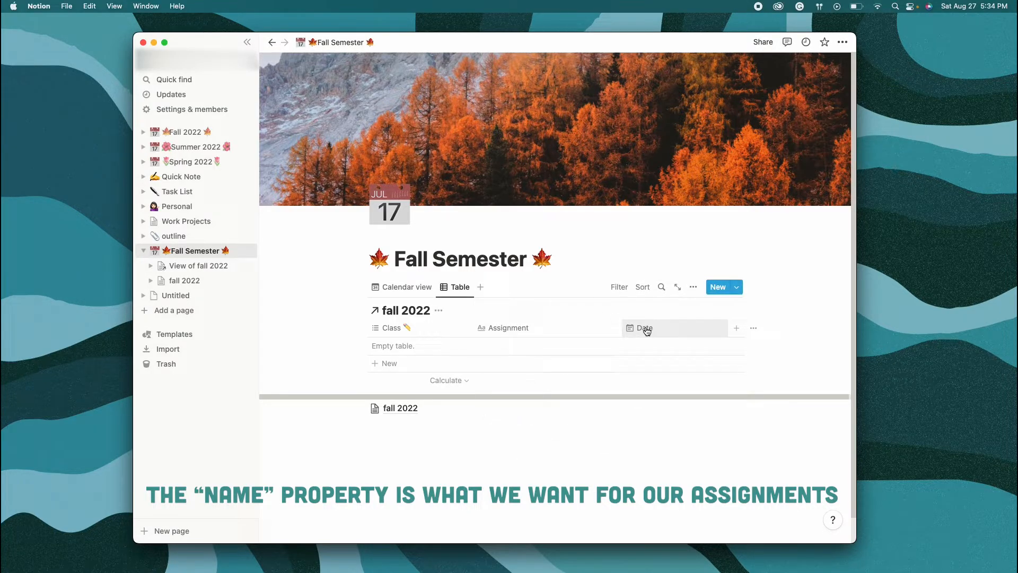
- Add a new property to the table after Date and set its type to Checkbox
left_click(736, 328)
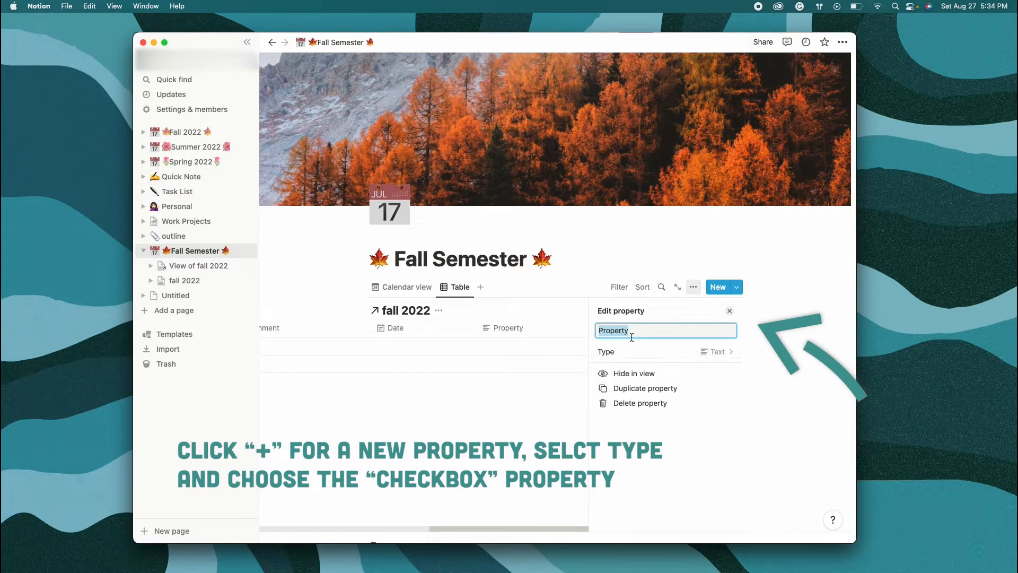
left_click(700, 353)
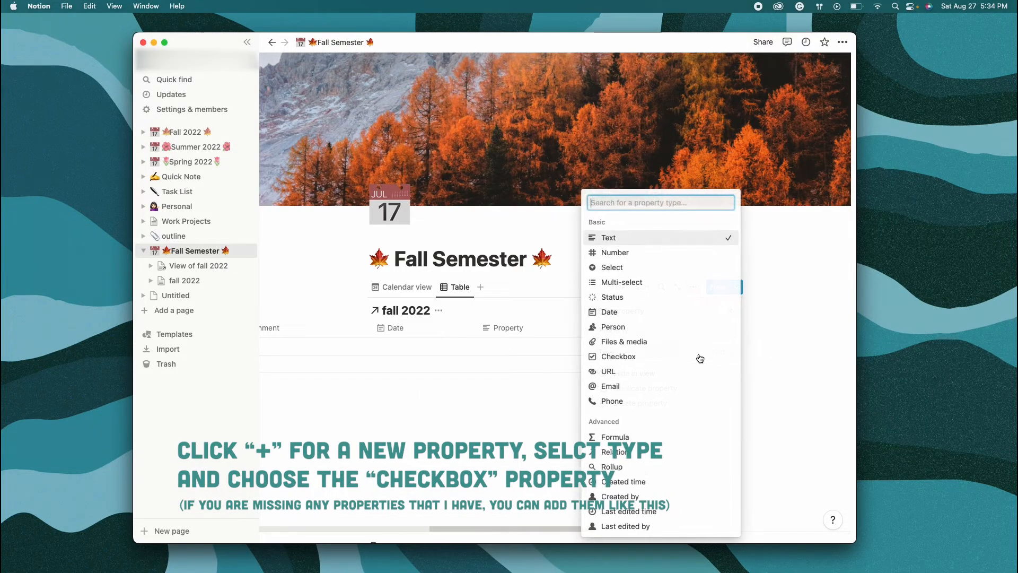
left_click(636, 356)
left_click(583, 334)
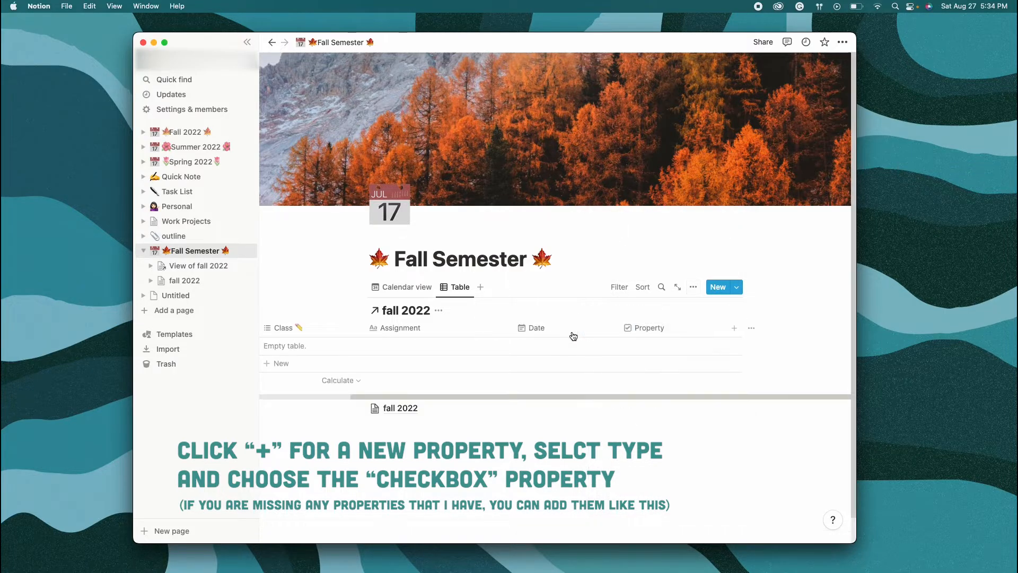
- Rename the new checkbox property to "Done"
left_click(646, 327)
left_click(646, 328)
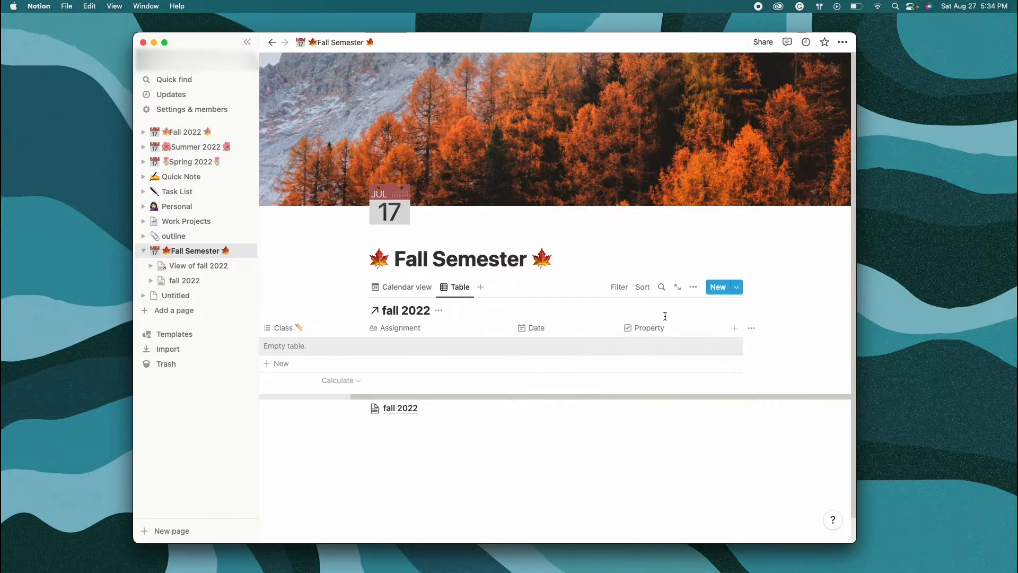
left_click(650, 328)
left_click(650, 328)
left_click(651, 328)
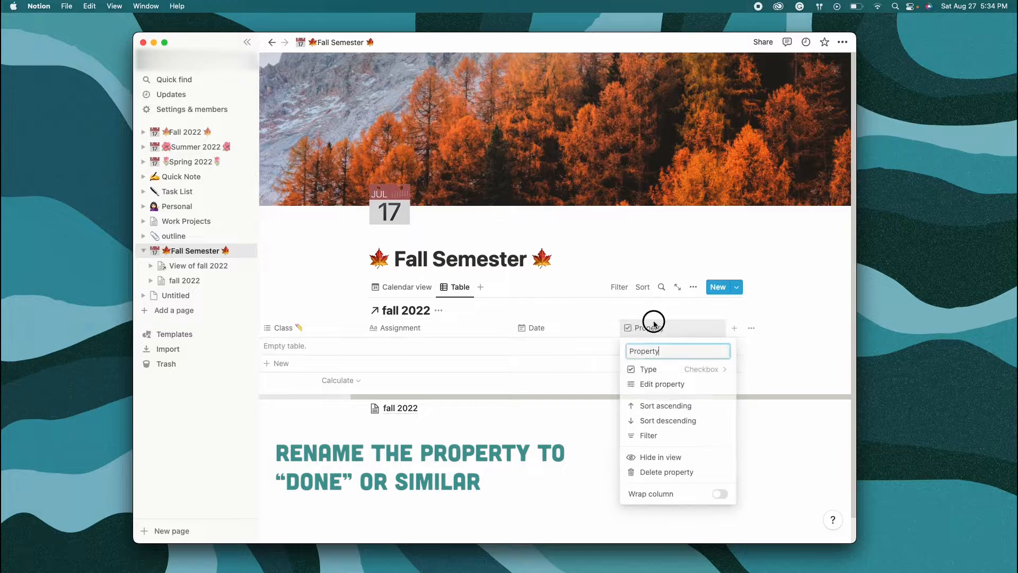
left_click(657, 329)
left_click(656, 329)
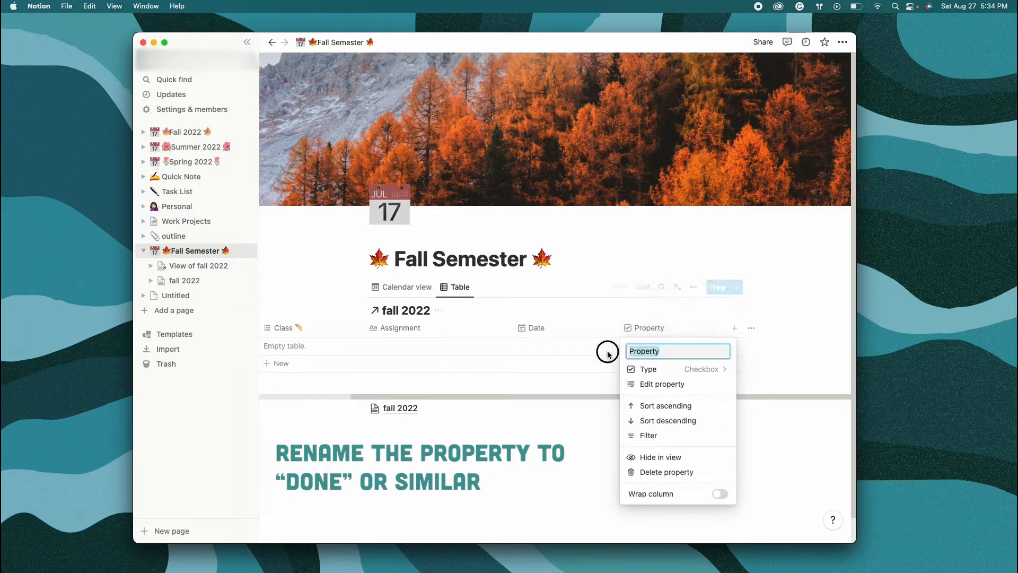
key("super+a")
type("Donre")
key("BackSpace")
key("BackSpace")
type("e")
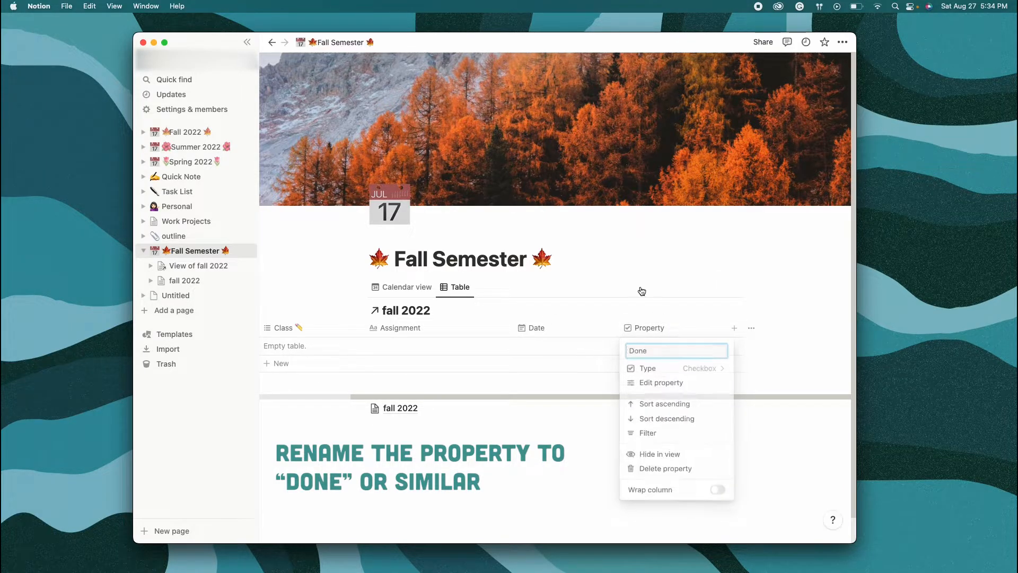
key("Return")
- Switch to the calendar view and create a new entry on August 1, 2022
scroll(583, 308, "down", 1)
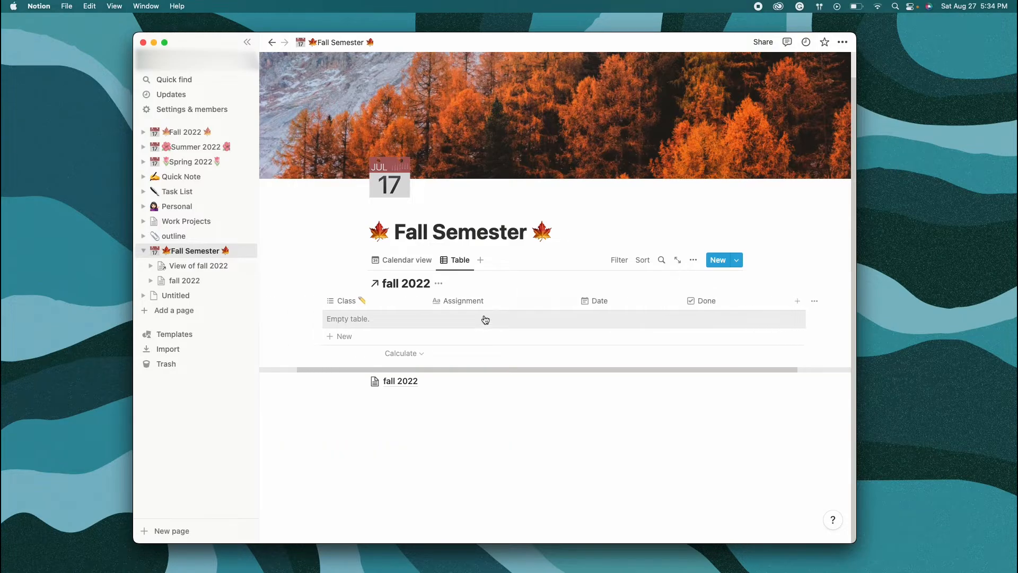
scroll(482, 318, "left", 4)
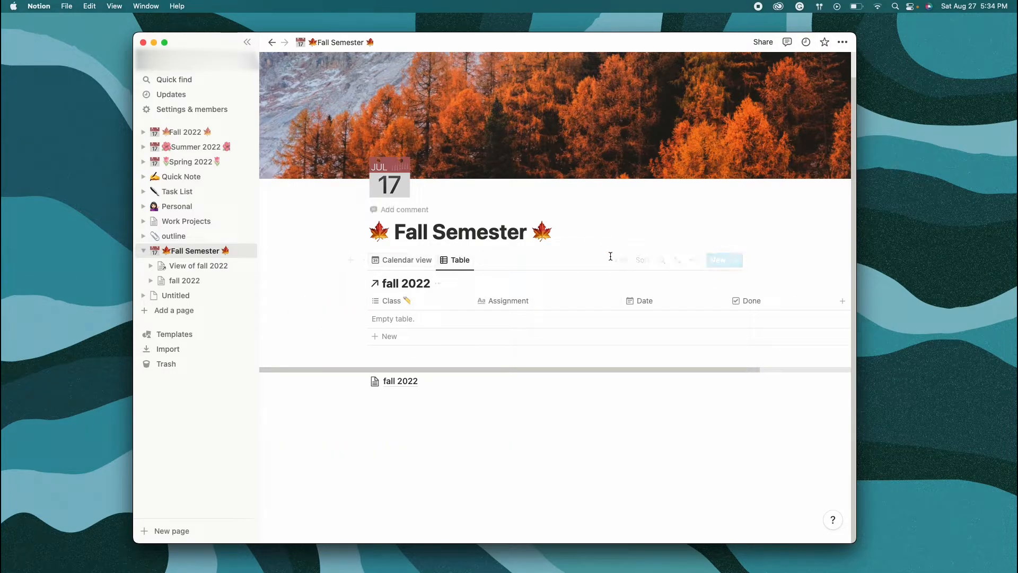
left_click(399, 263)
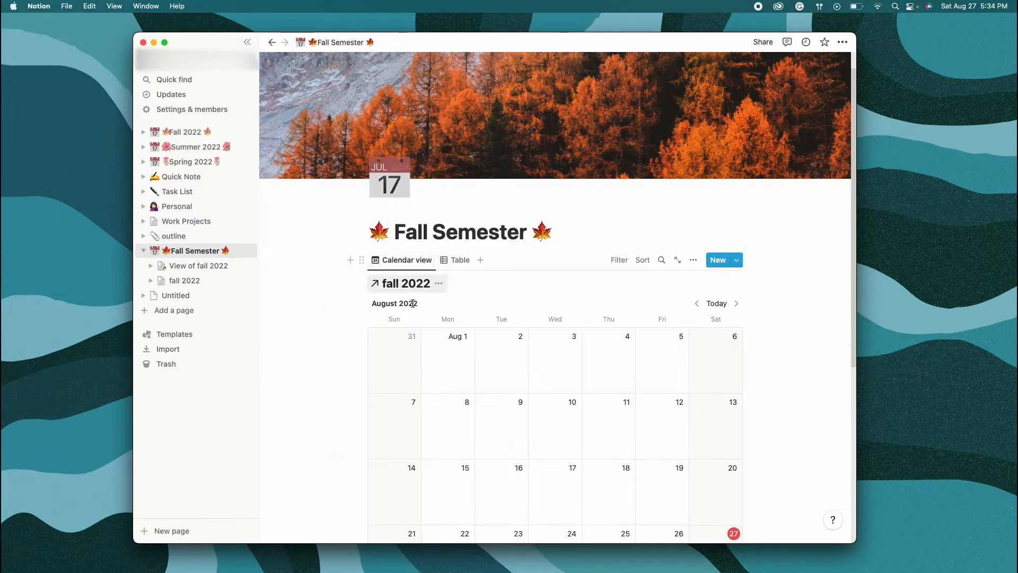
scroll(451, 292, "down", 4)
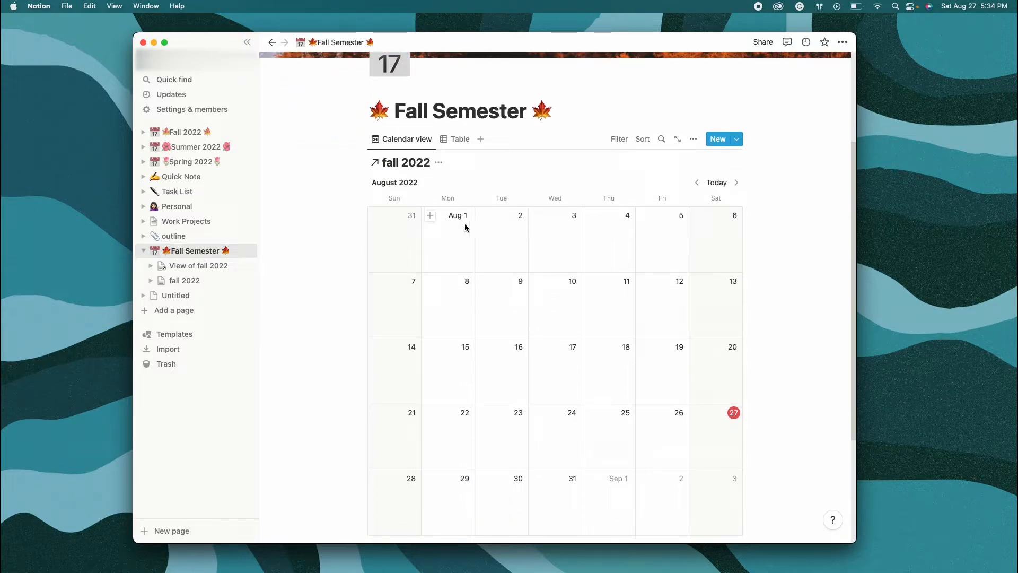
left_click(429, 215)
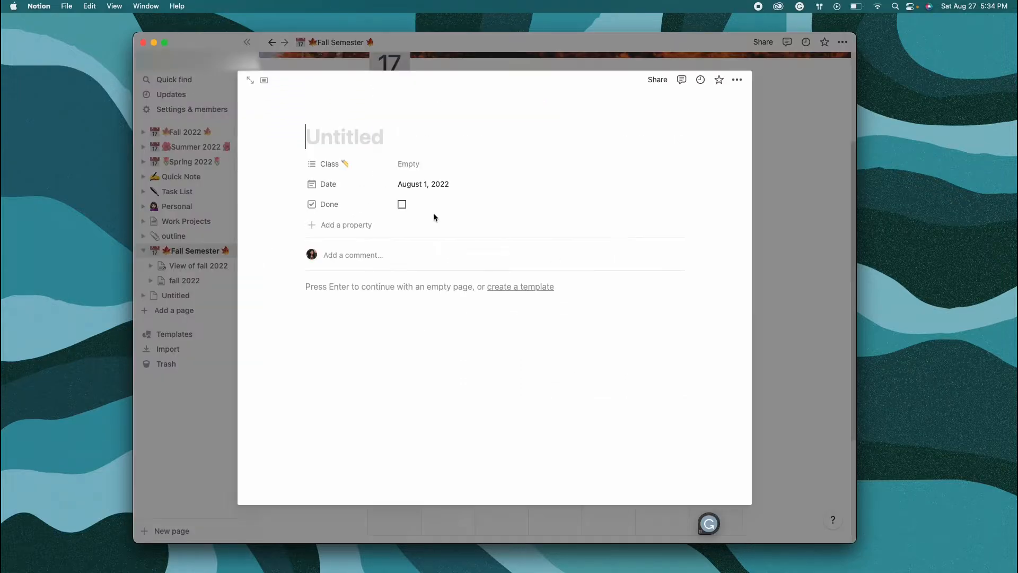
- Create the options "class 1\" and "class 2" in the new entry's Class property
left_click(408, 164)
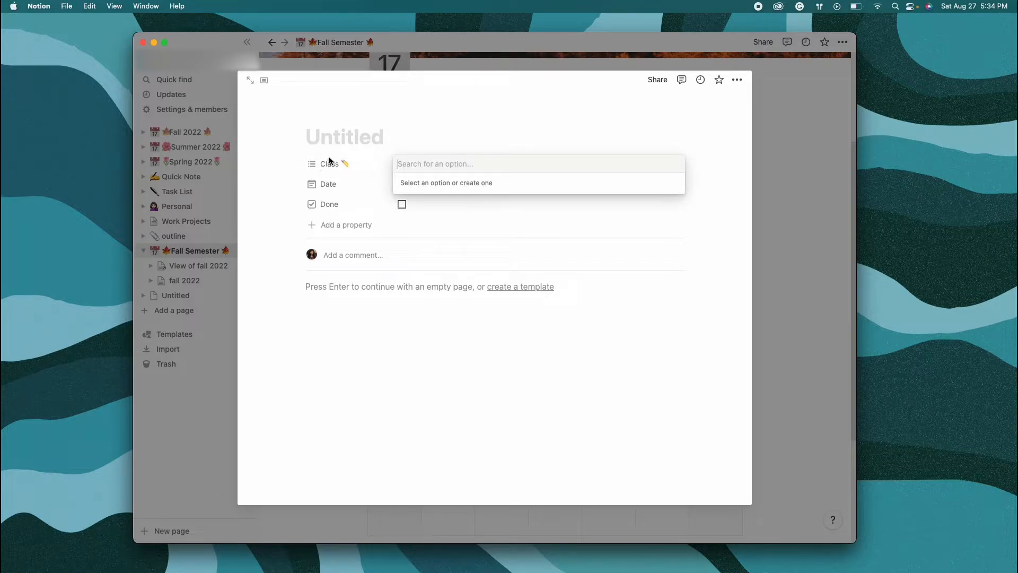
type("cla")
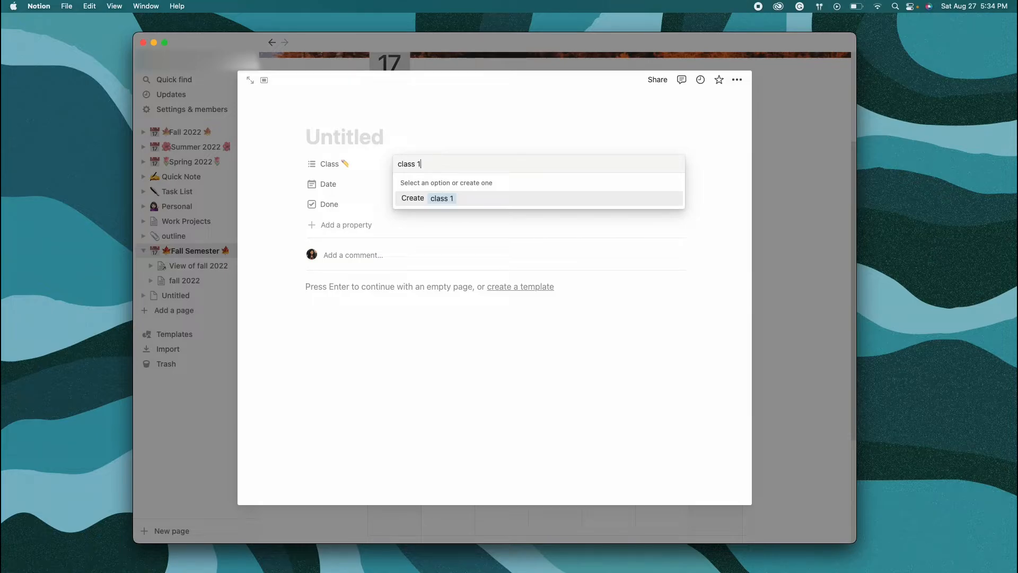
type("ss 1\\")
key("Return")
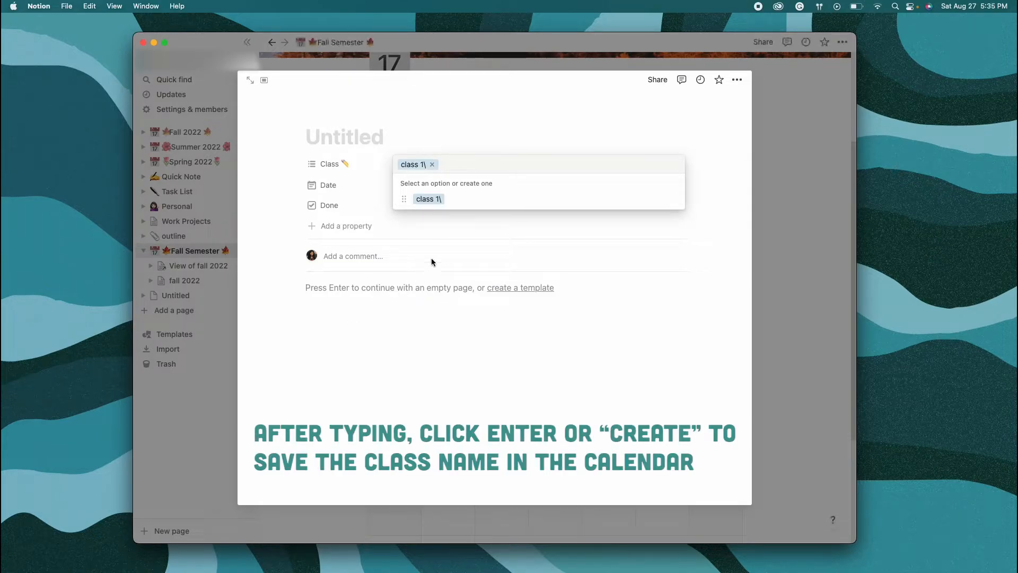
type("class")
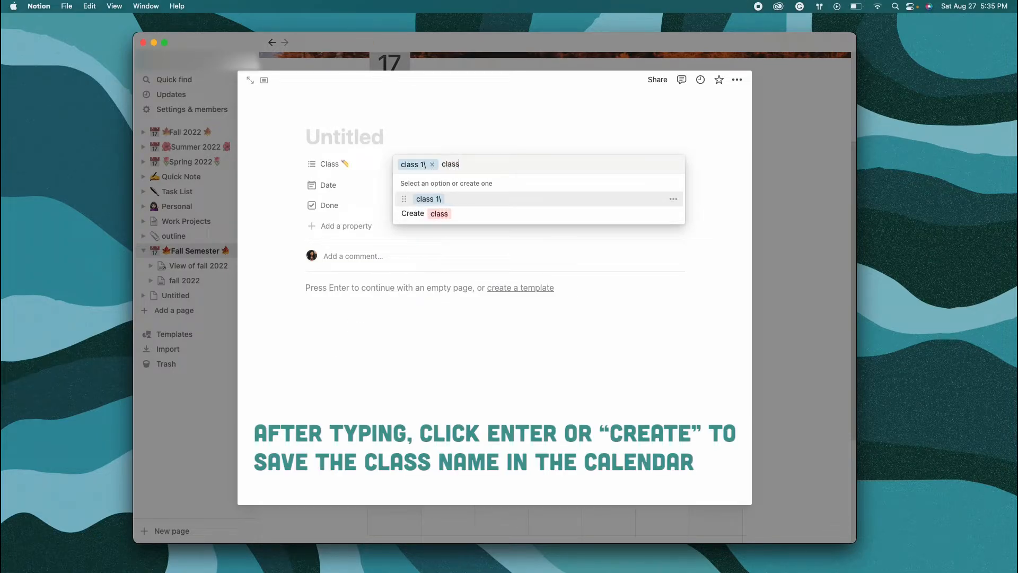
type(" 2")
key("Return")
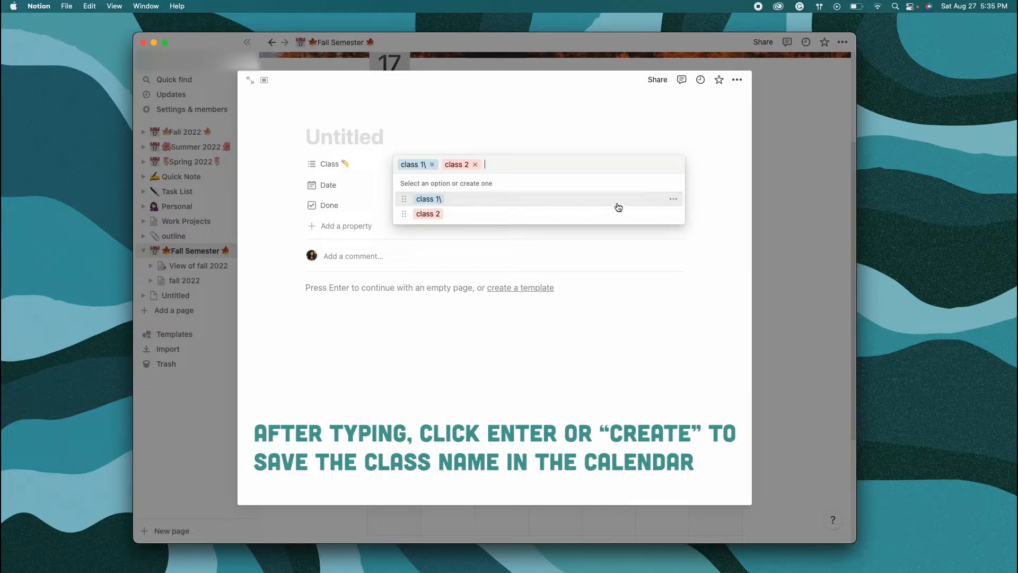
- Correct the first Class option's name to "class 1" and create another option named "class 3"
left_click(673, 199)
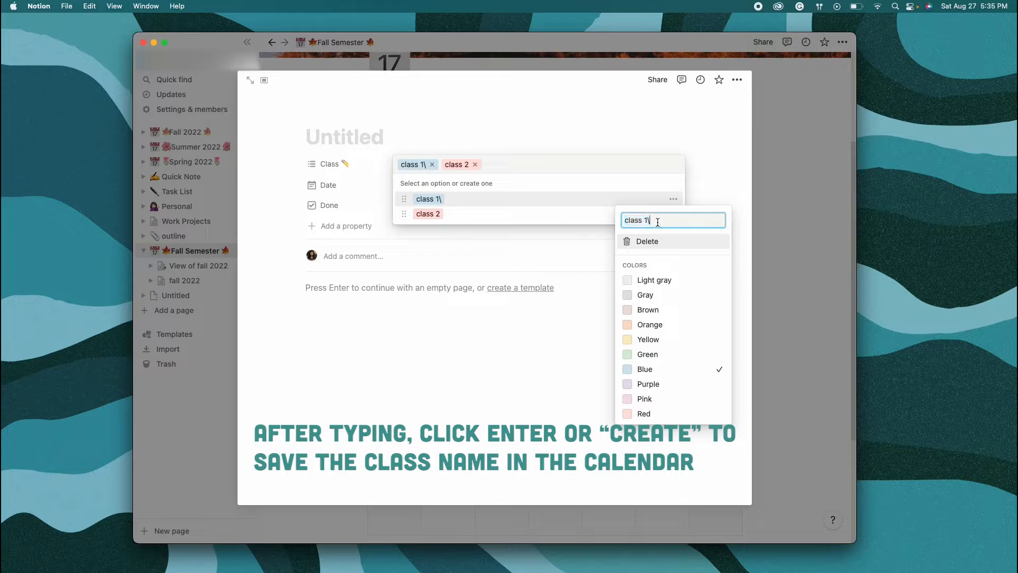
left_click(600, 161)
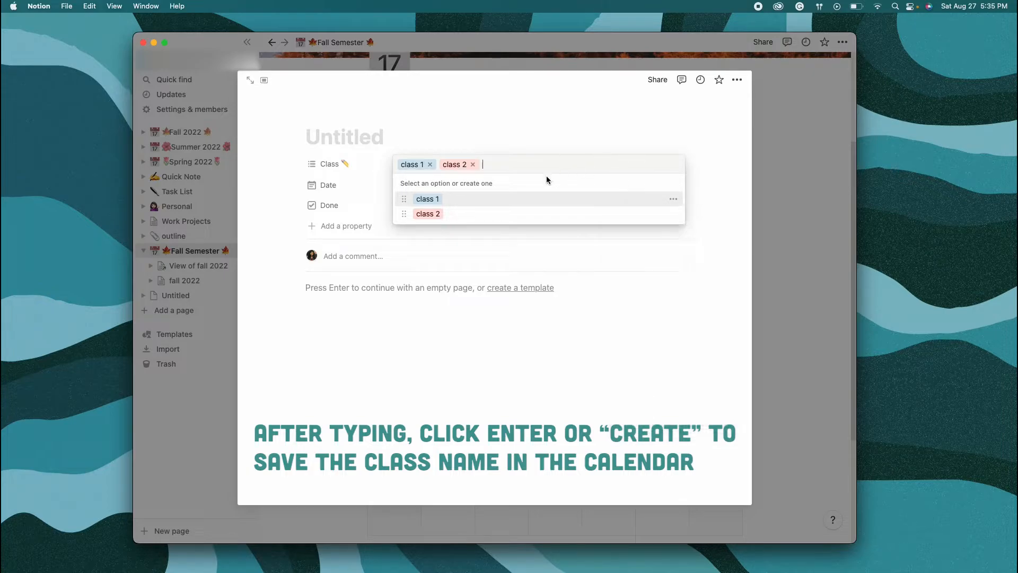
type("c")
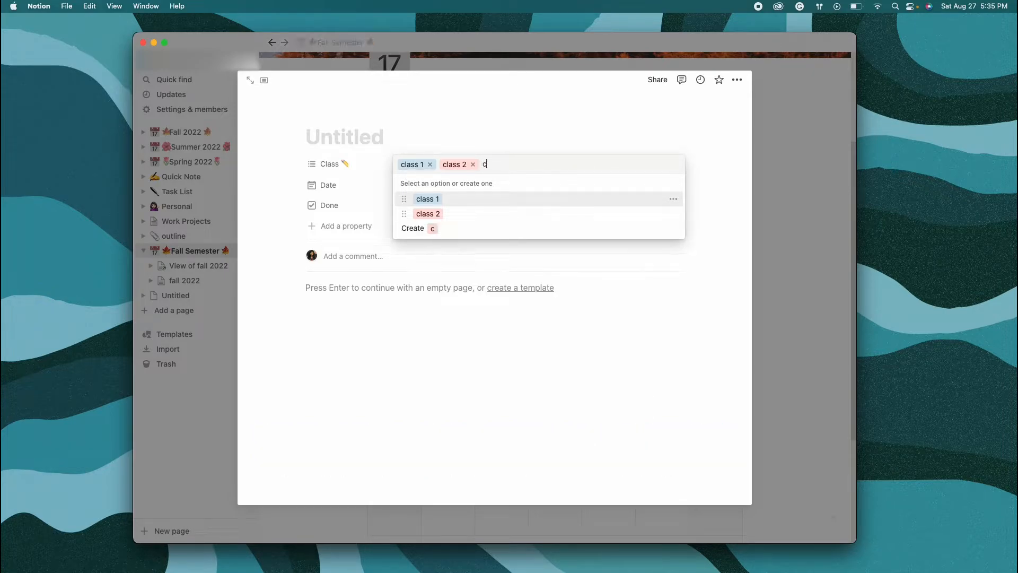
type("lass 3")
key("Return")
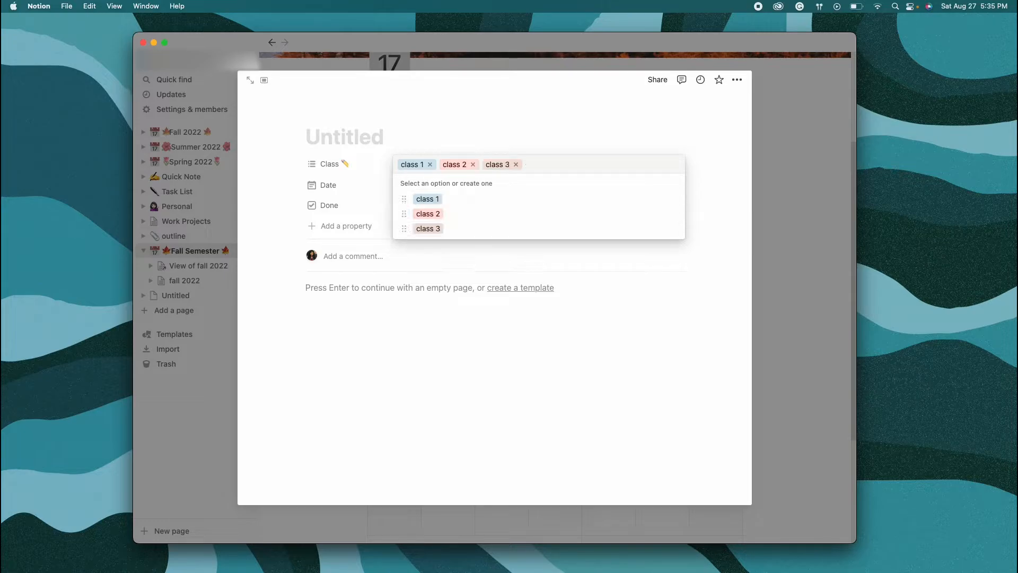
- Create the options "class 4" and "class 5" in the entry's Class property
type("class")
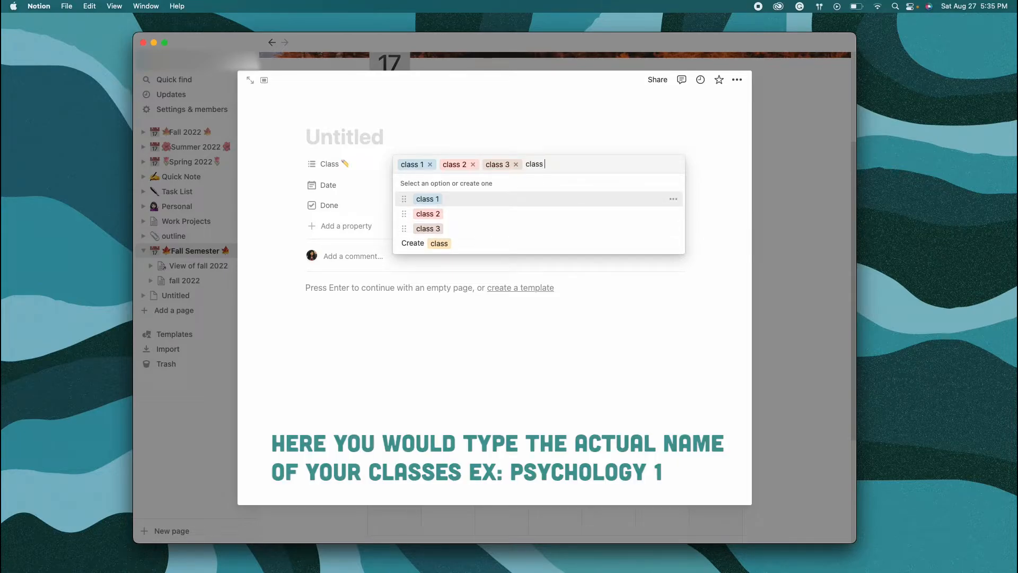
type(" 4")
key("Return")
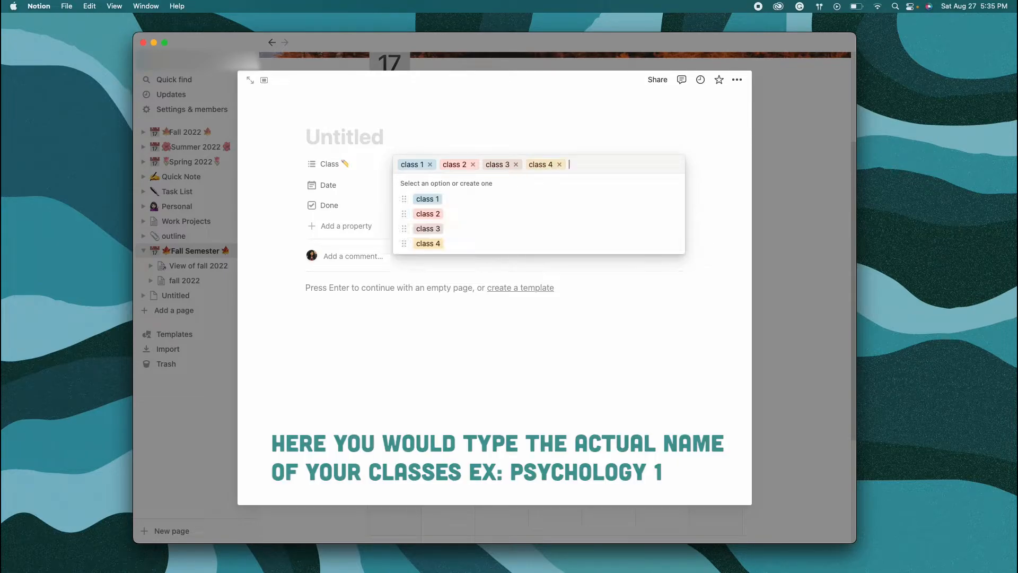
type("clas")
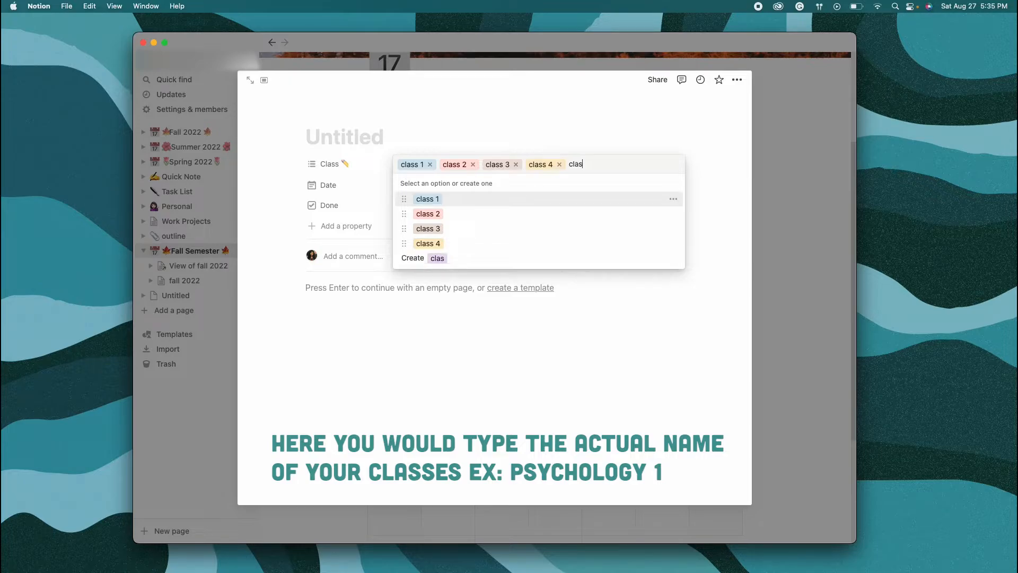
type("s 5")
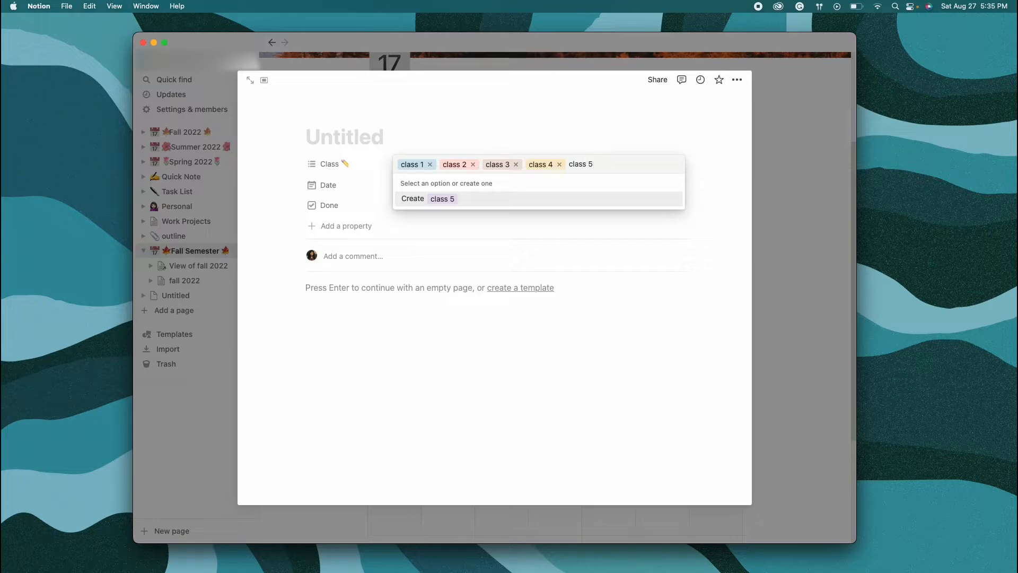
key("Return")
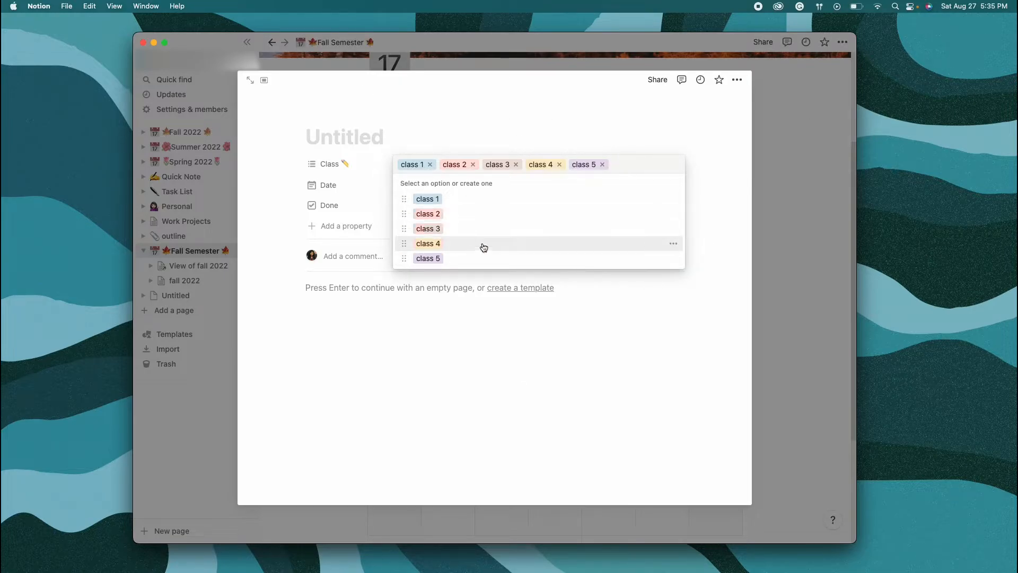
- Change the color of the "class 3" option to green
left_click(673, 200)
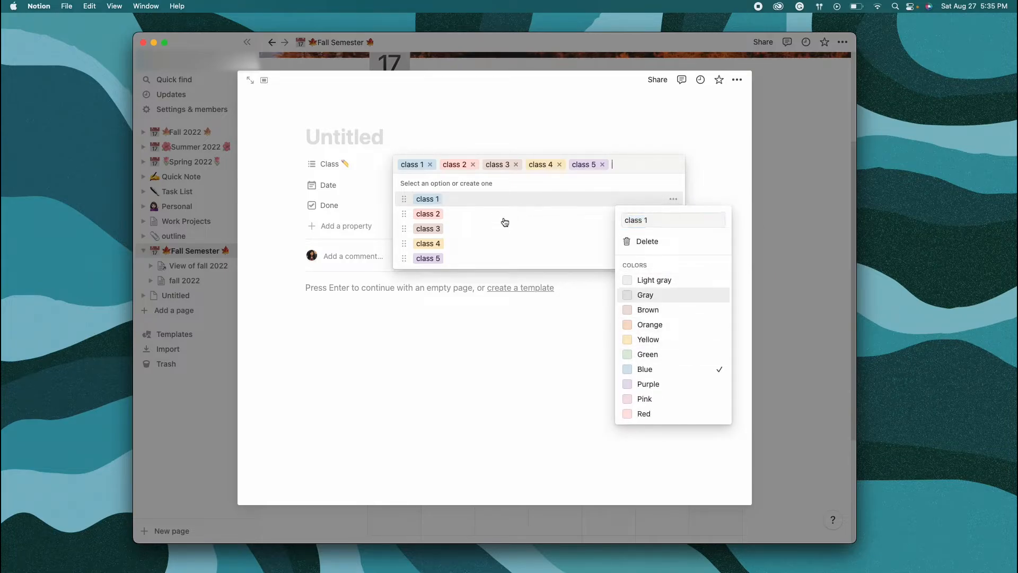
key("Escape")
left_click(672, 229)
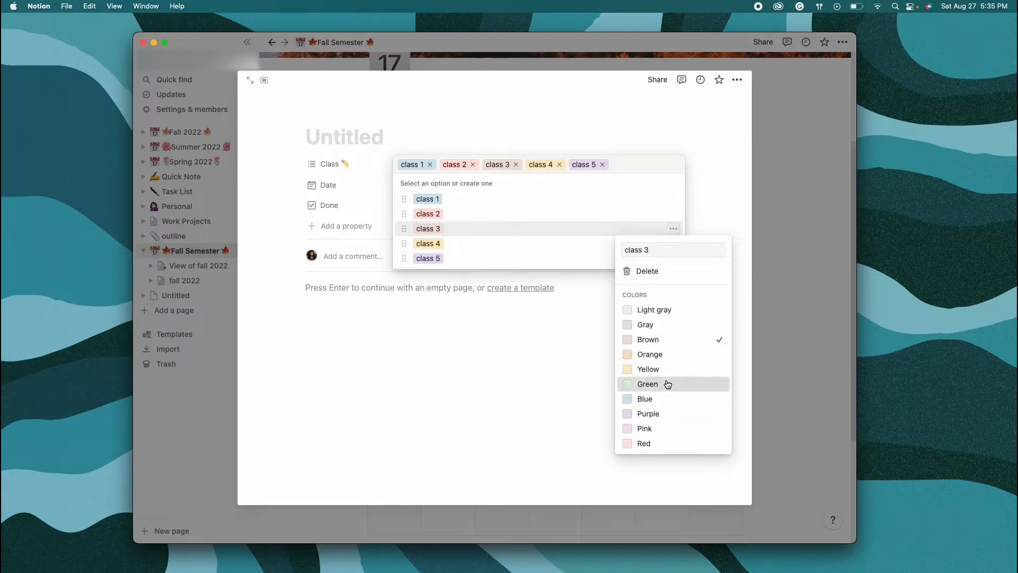
left_click(667, 383)
left_click(670, 218)
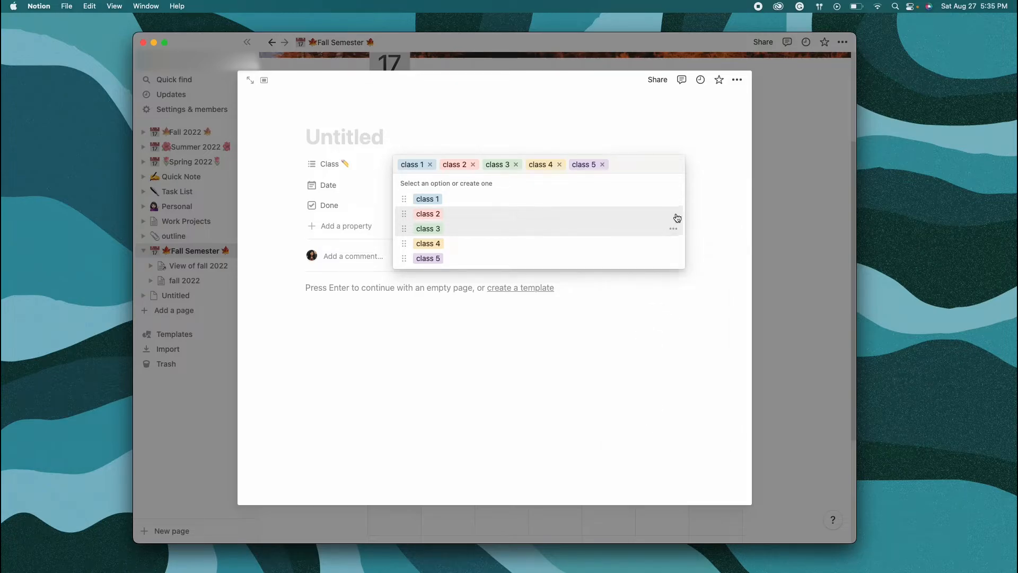
left_click(674, 215)
left_click(616, 197)
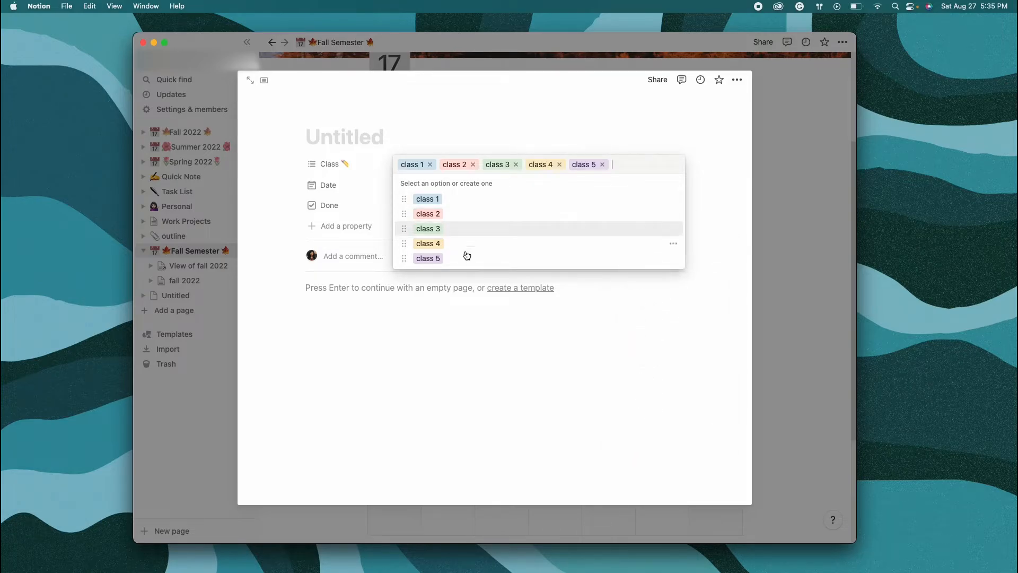
- Review the class tags on the August 1 entry and return to the calendar
left_click(536, 137)
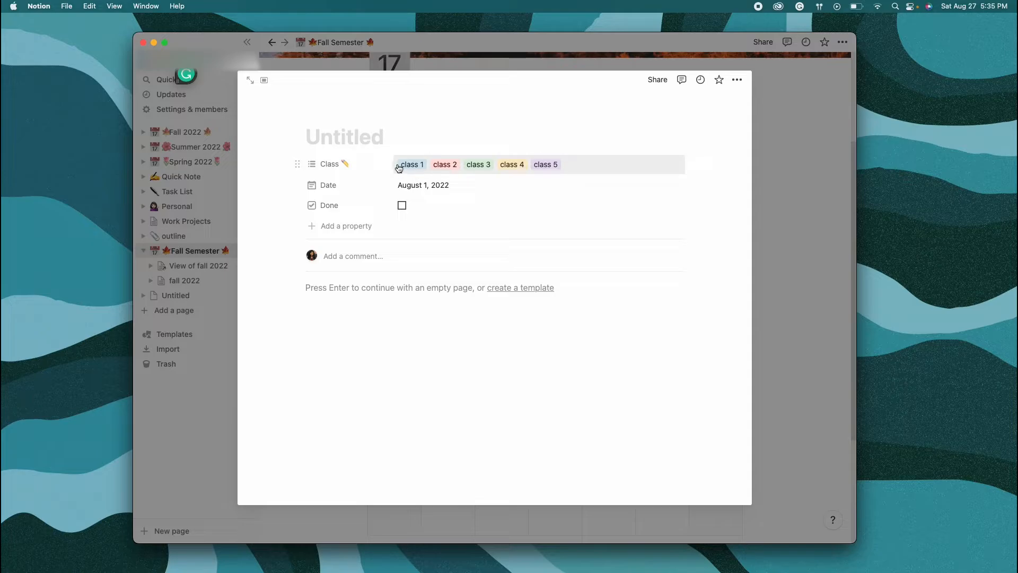
left_click(491, 162)
left_click(616, 131)
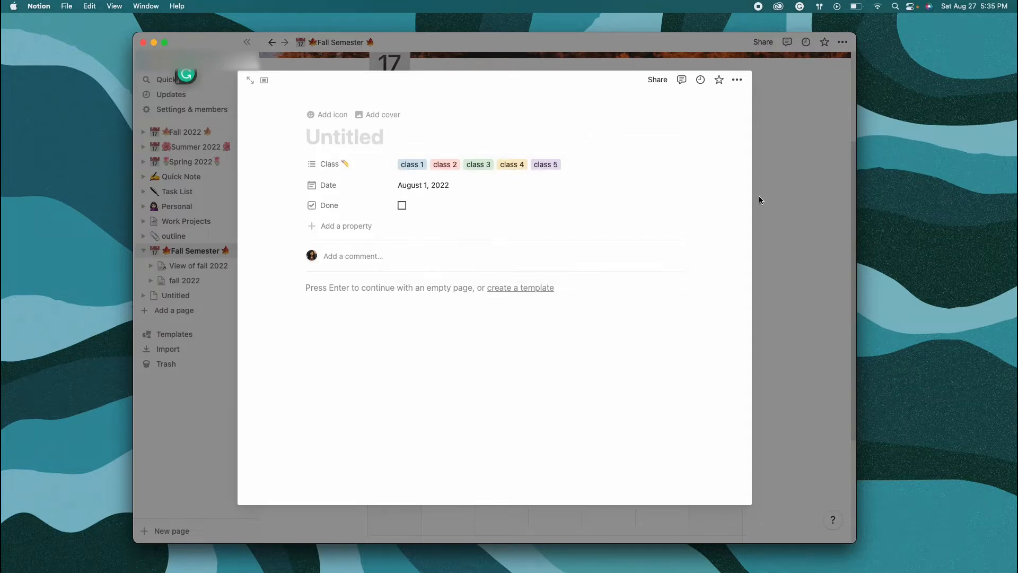
left_click(782, 305)
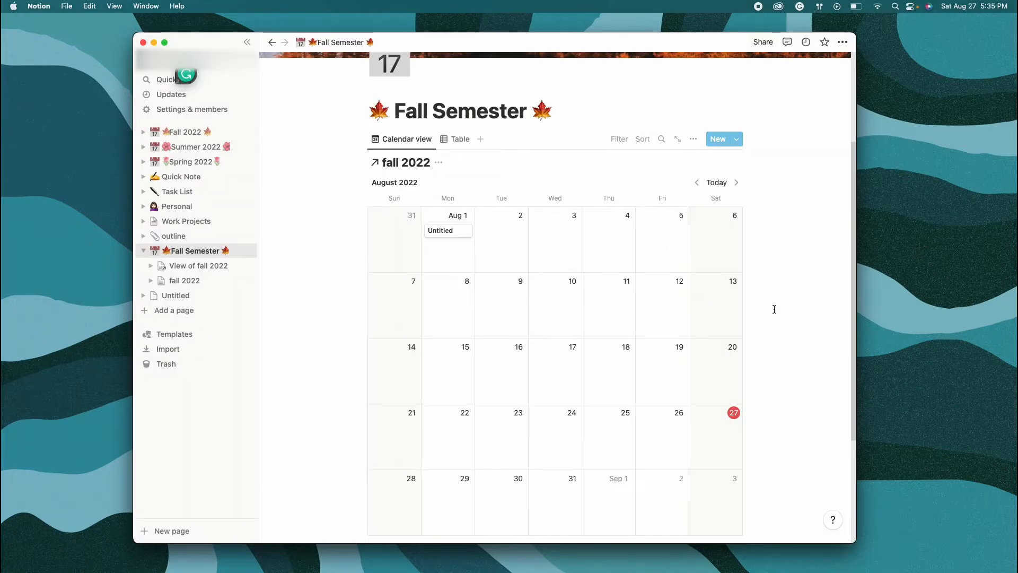
left_click(444, 233)
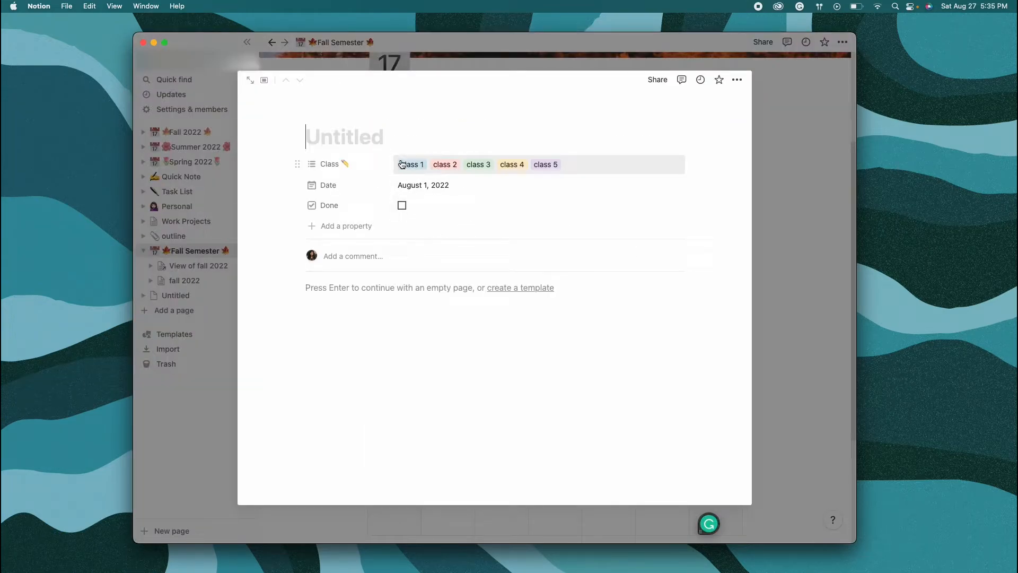
left_click(793, 299)
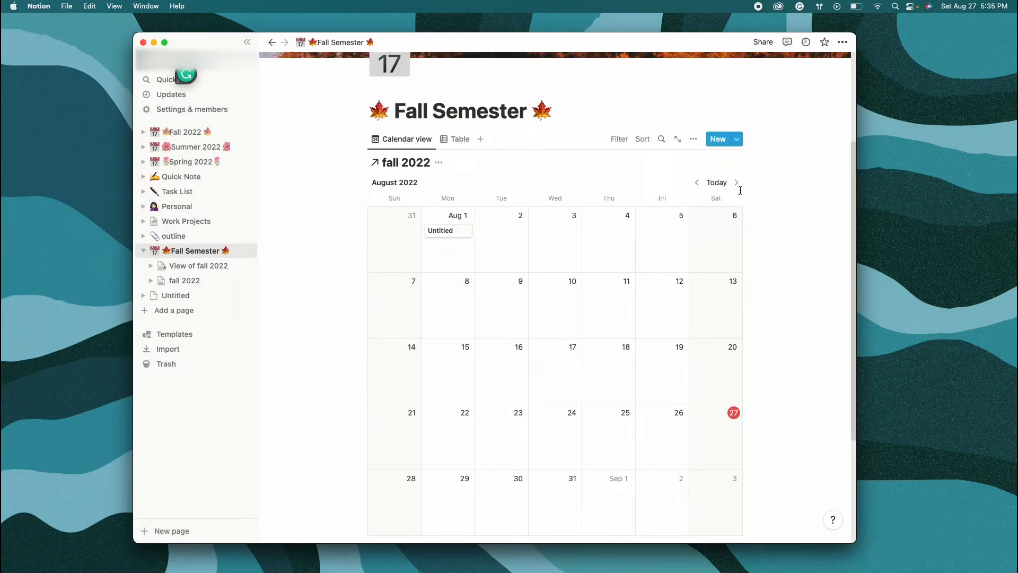
- Show the Class, Done and Date properties on the entries in the calendar view
left_click(693, 140)
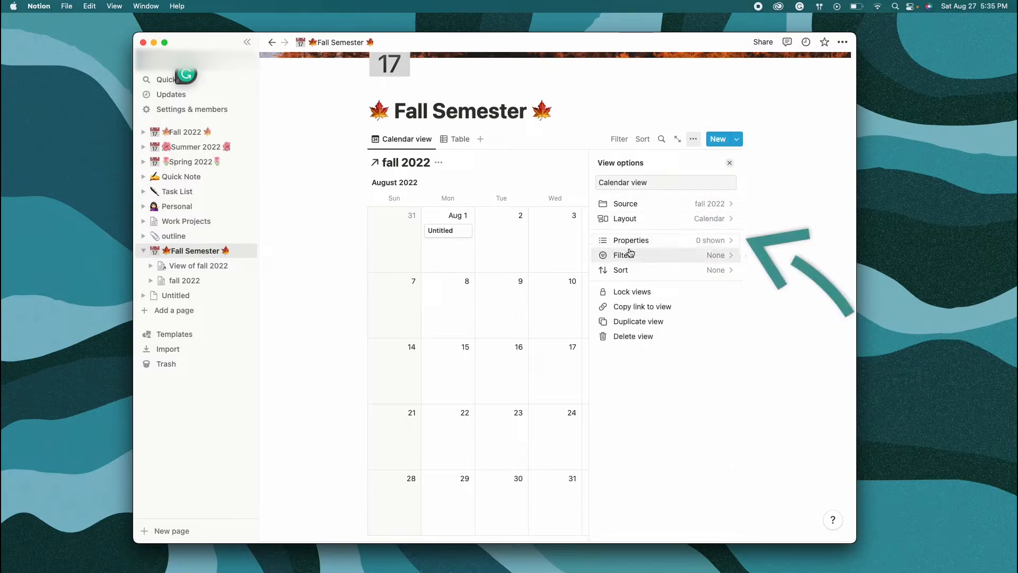
left_click(654, 243)
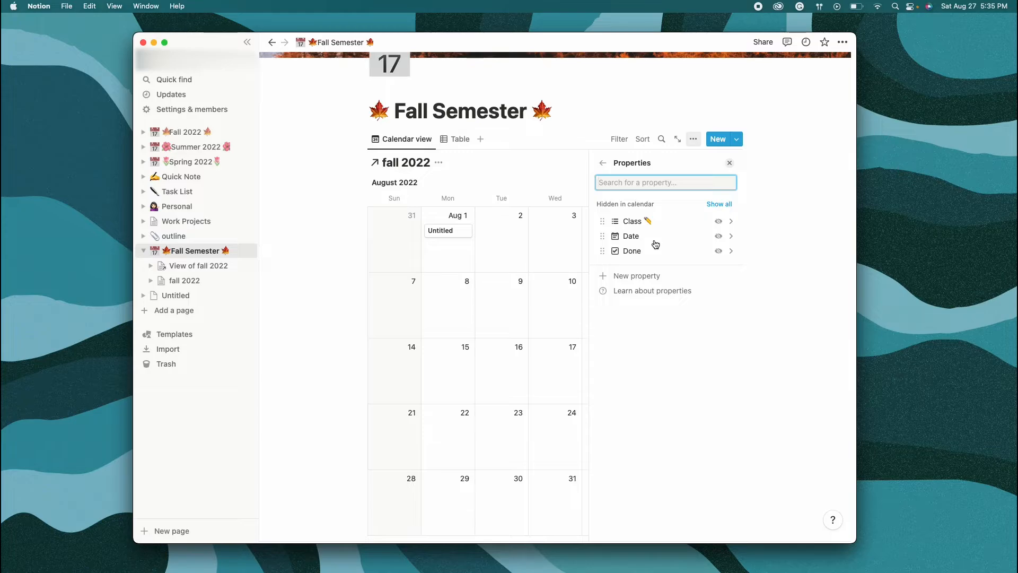
left_click(716, 221)
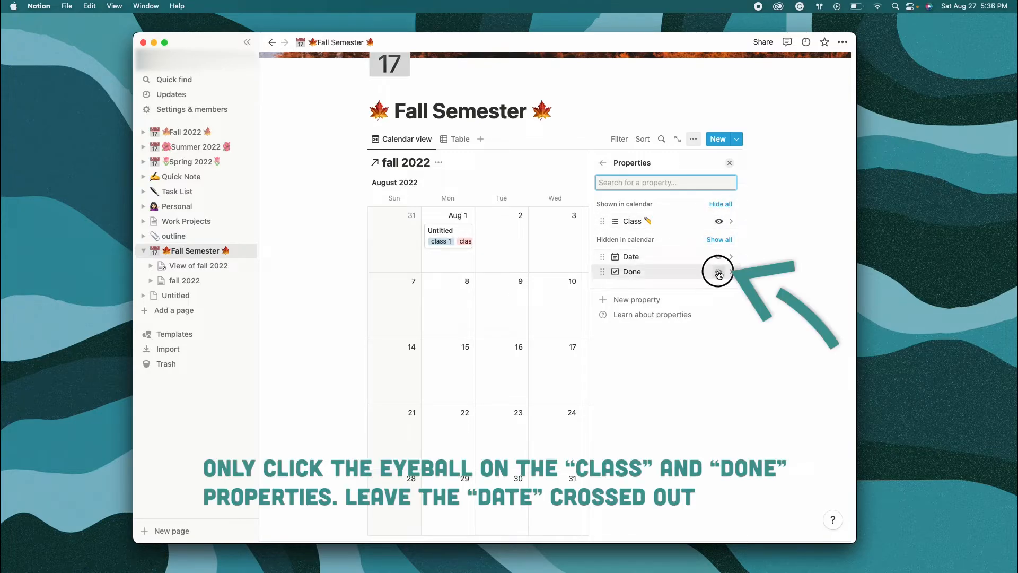
left_click(719, 273)
left_click(717, 271)
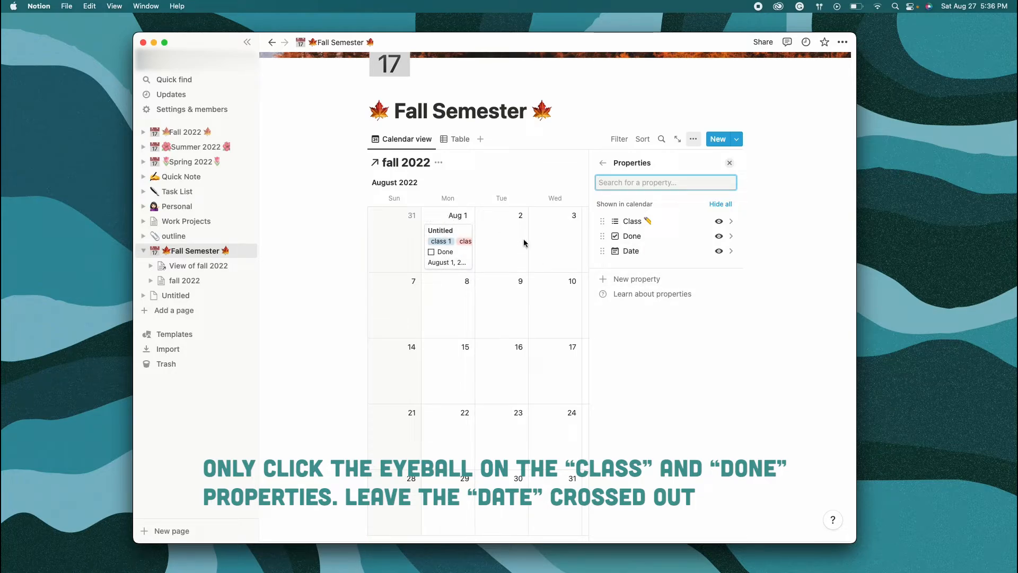
left_click(711, 251)
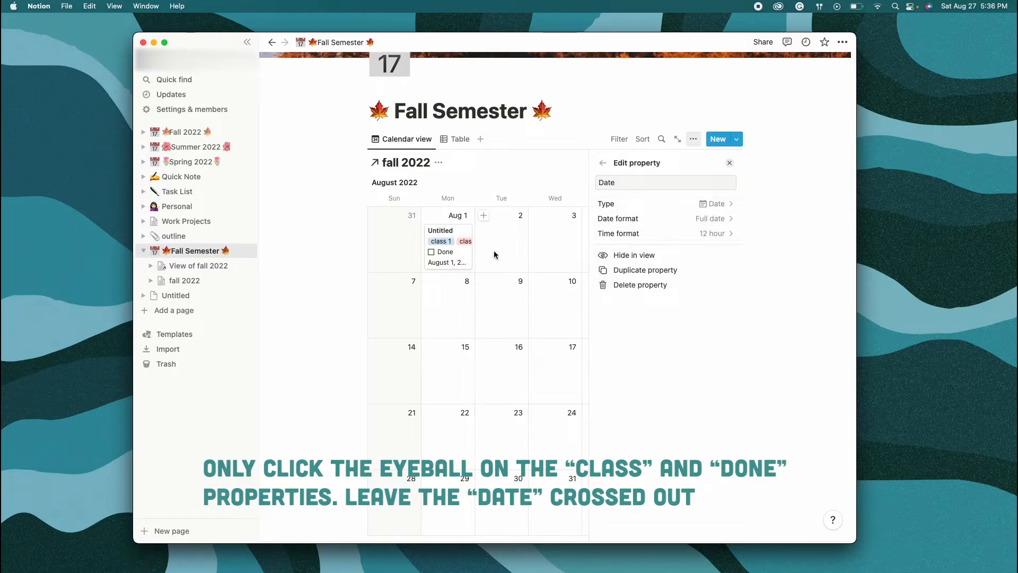
- Remove all the class tags from the August 1 entry and delete that entry
left_click(465, 245)
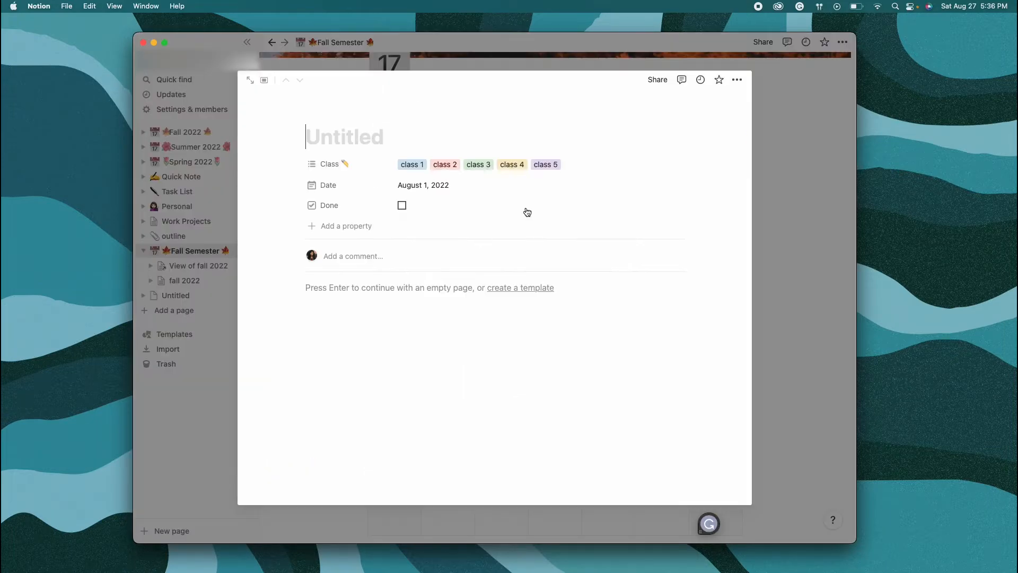
left_click(548, 162)
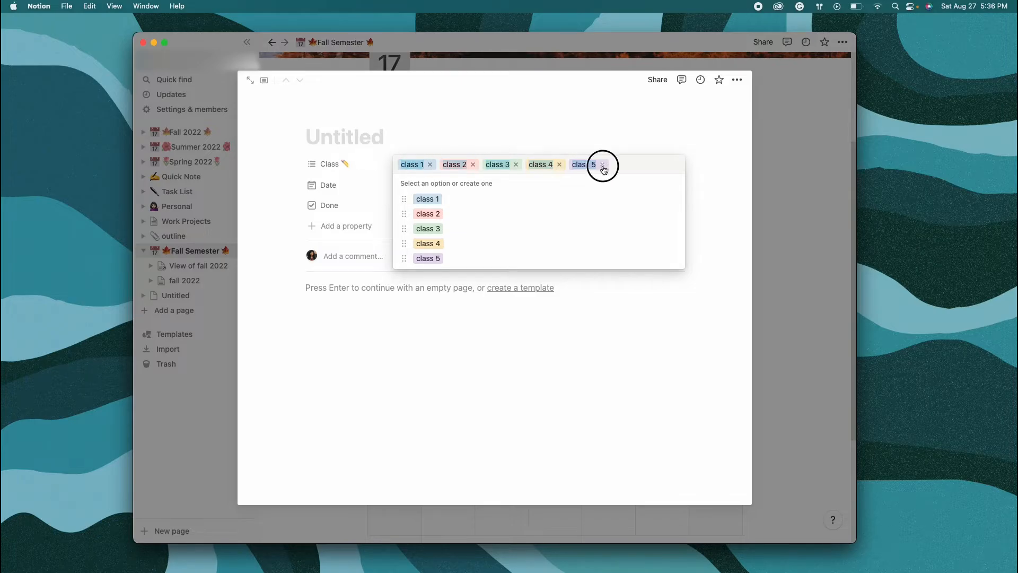
left_click(602, 164)
left_click(559, 164)
left_click(515, 164)
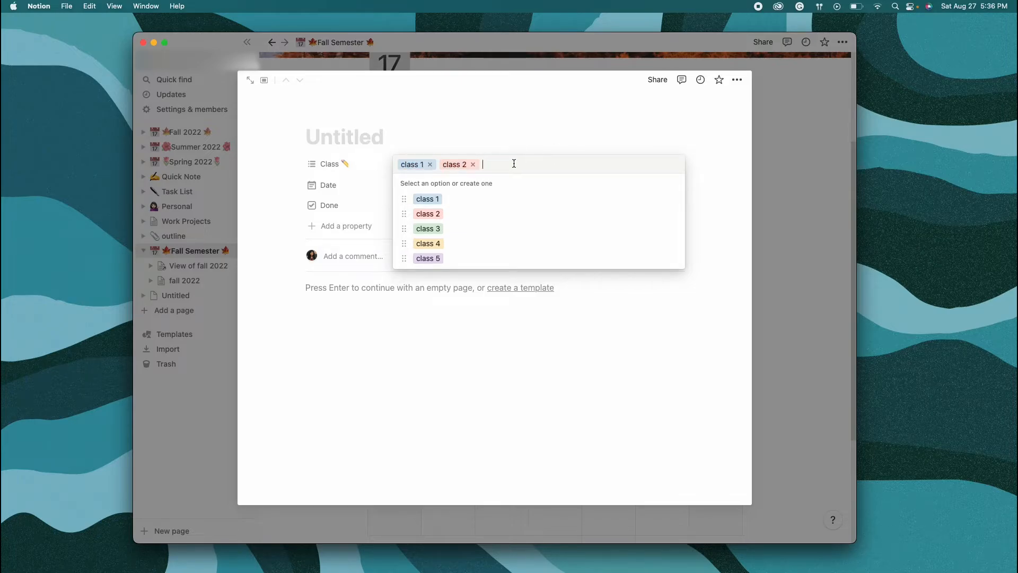
left_click(472, 164)
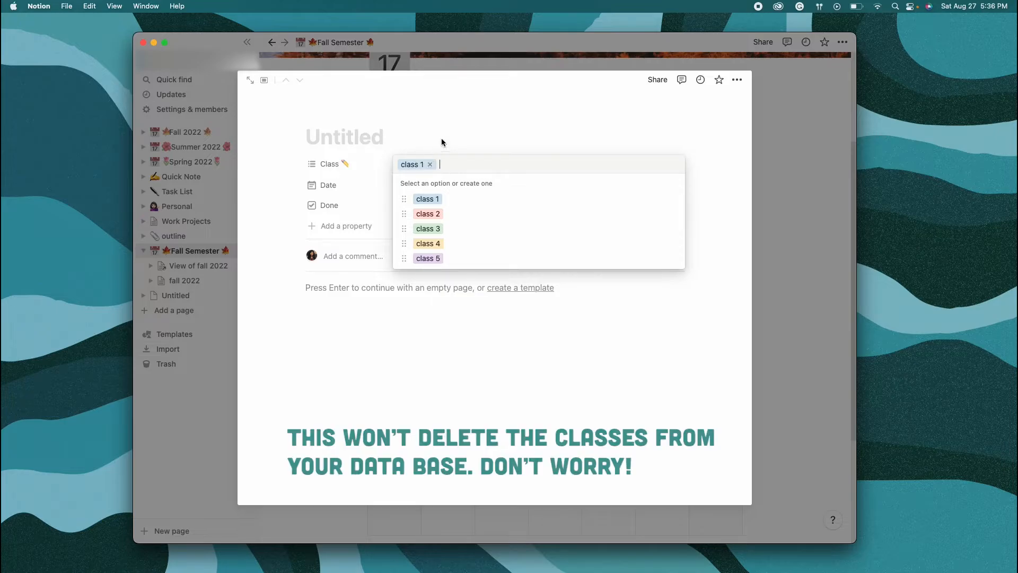
left_click(430, 164)
key("Escape")
key("Escape")
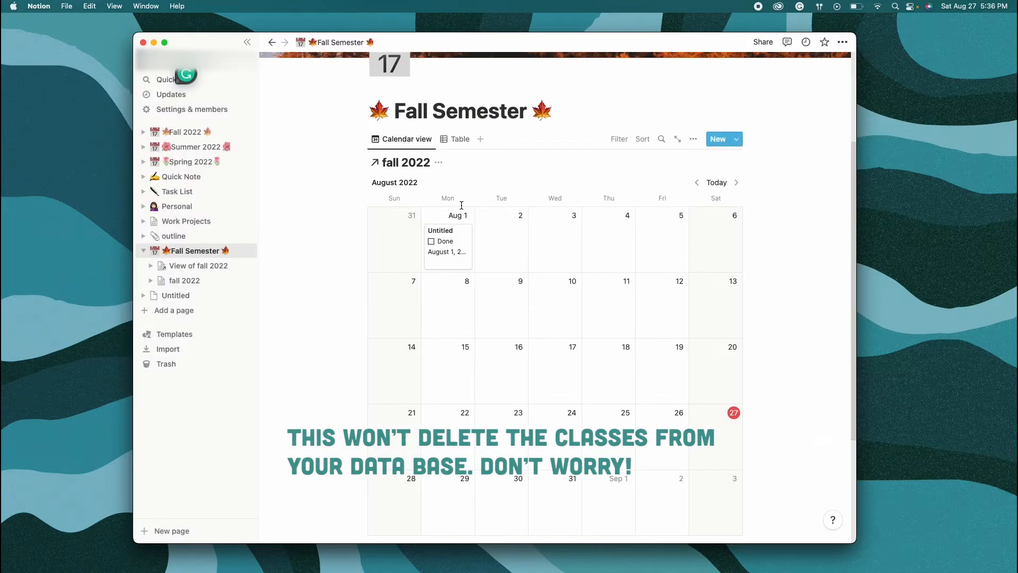
right_click(440, 233)
left_click(461, 261)
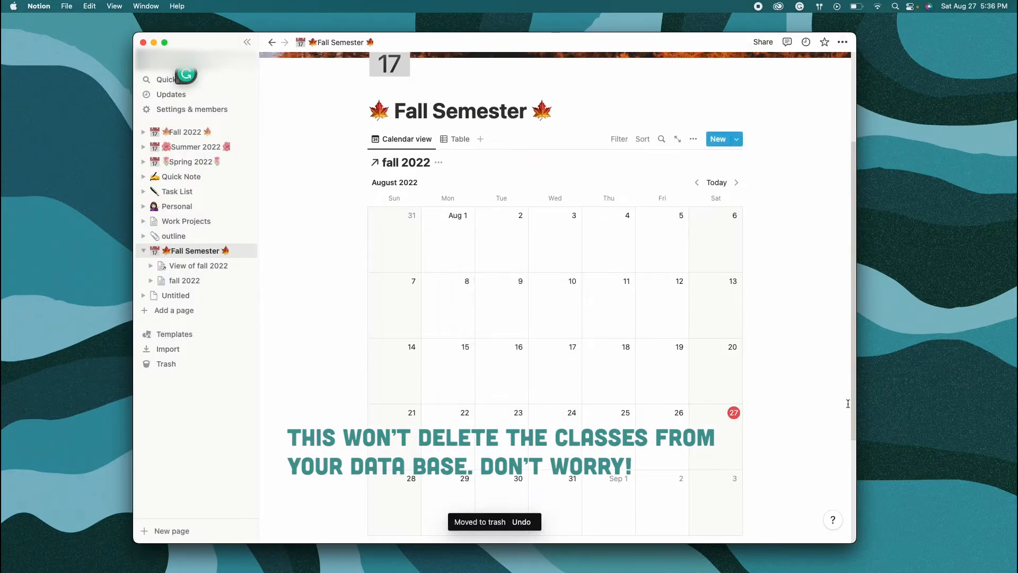
- Create a calendar entry on August 29, 2022 titled "HW due" and assign it to class 3
scroll(799, 411, "down", 1)
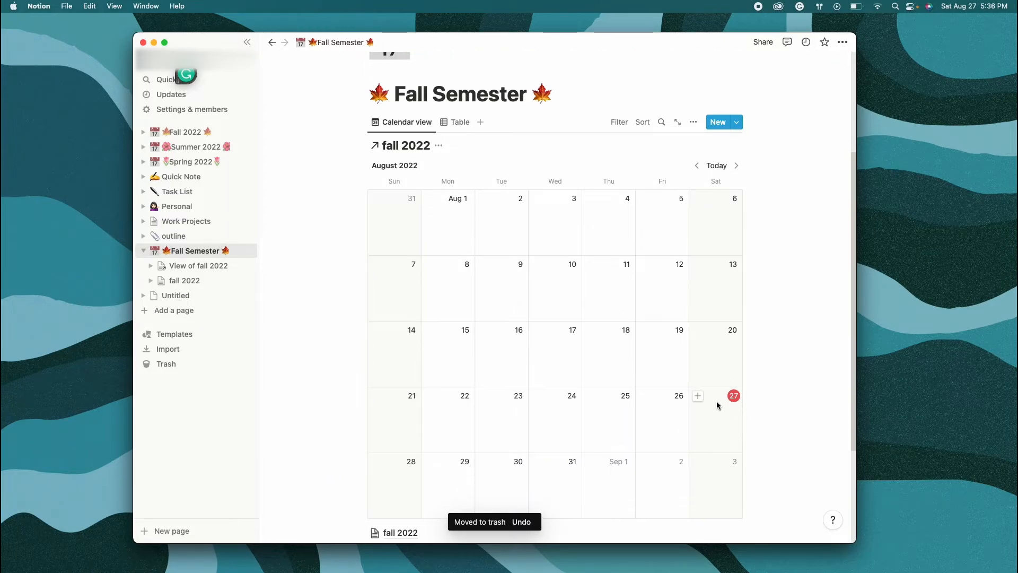
left_click(430, 379)
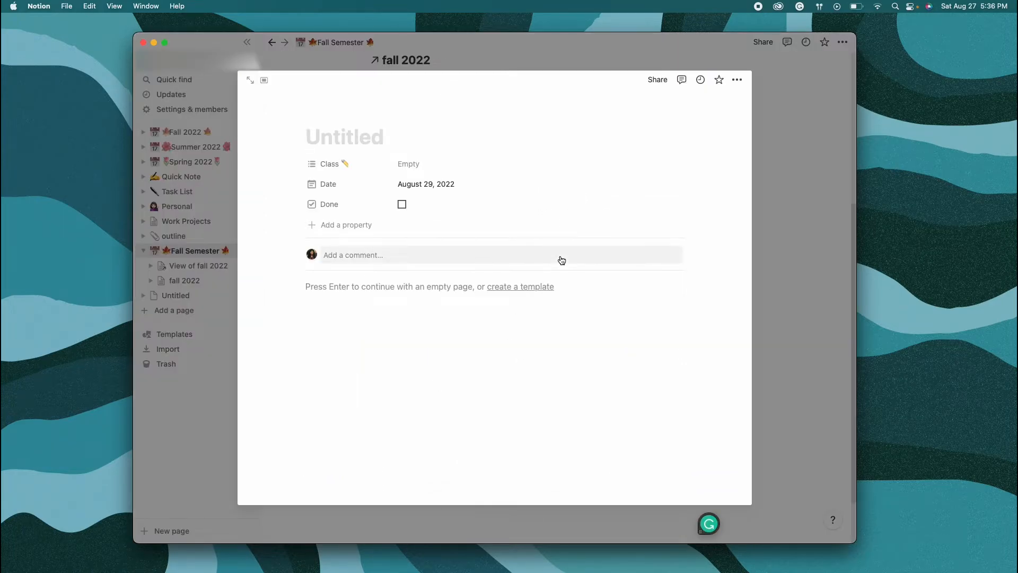
type("HW due")
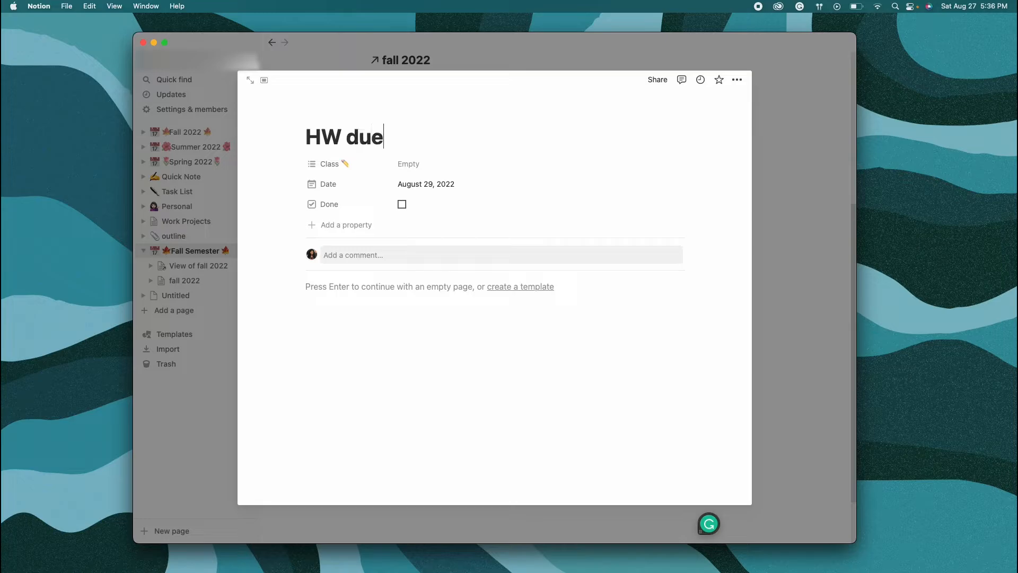
left_click(409, 164)
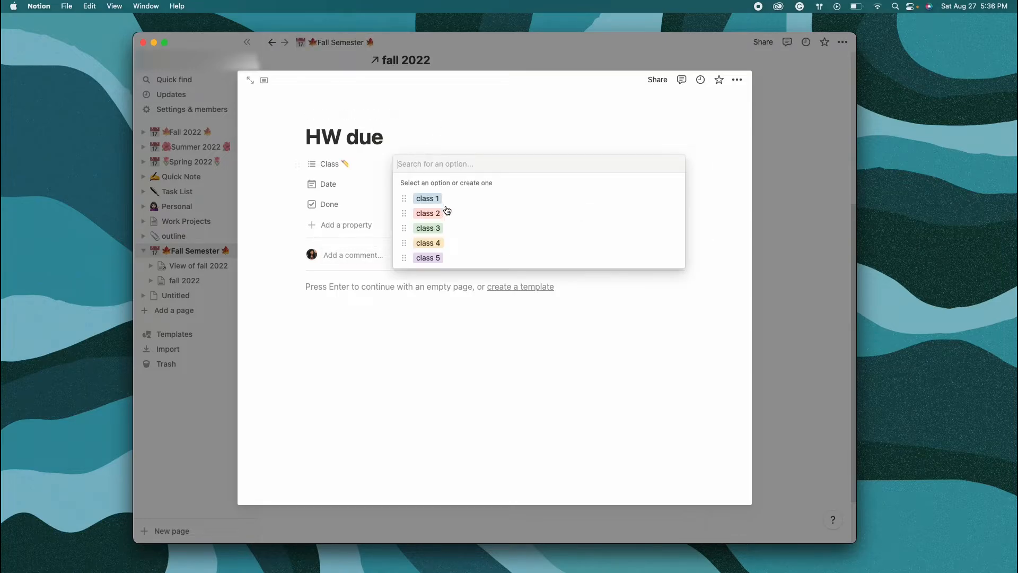
left_click(444, 229)
left_click(465, 140)
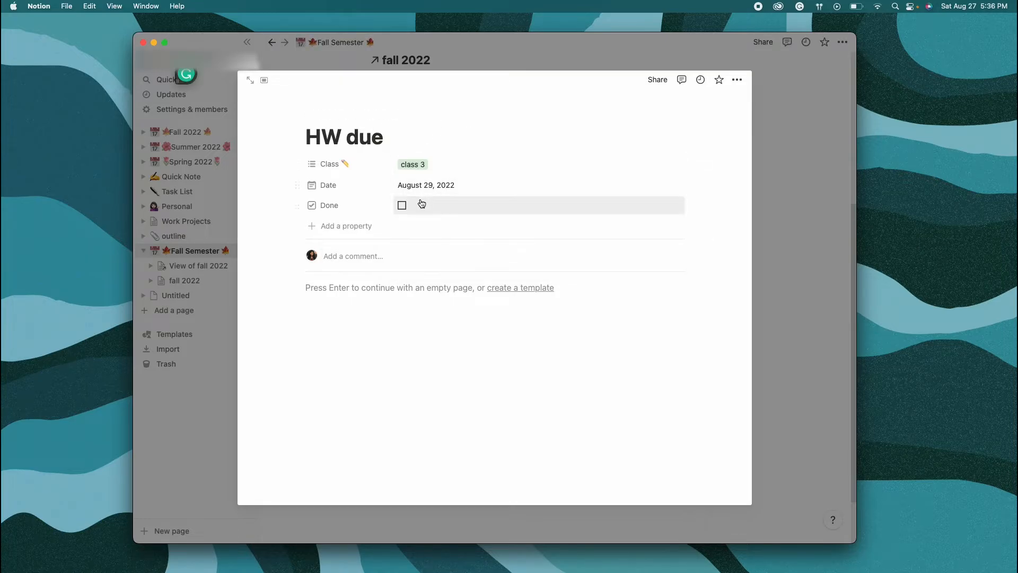
- Draft the comment "study page 58, print assignment" on the entry and write "add more notes" in its body
left_click(436, 251)
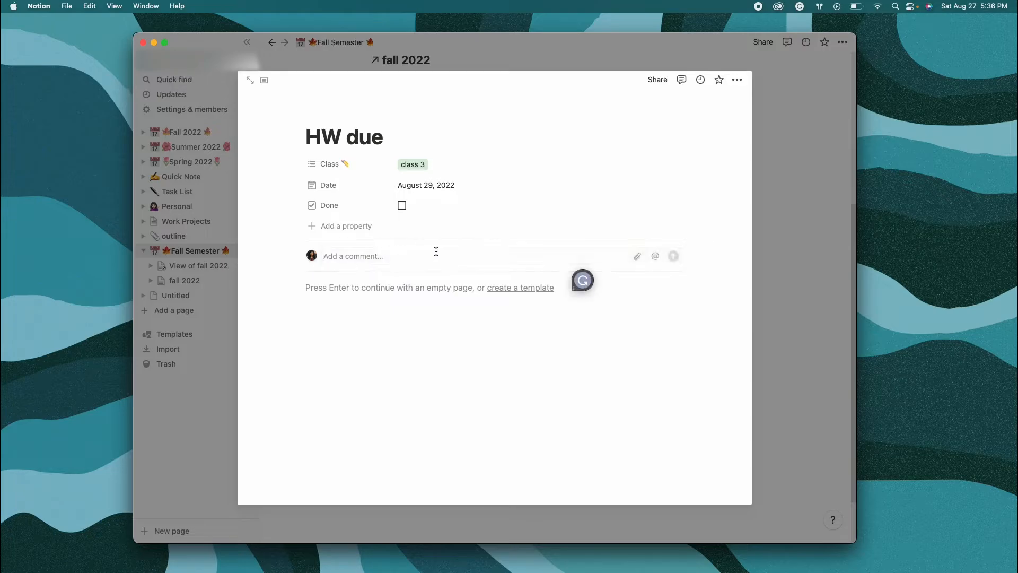
type("dio")
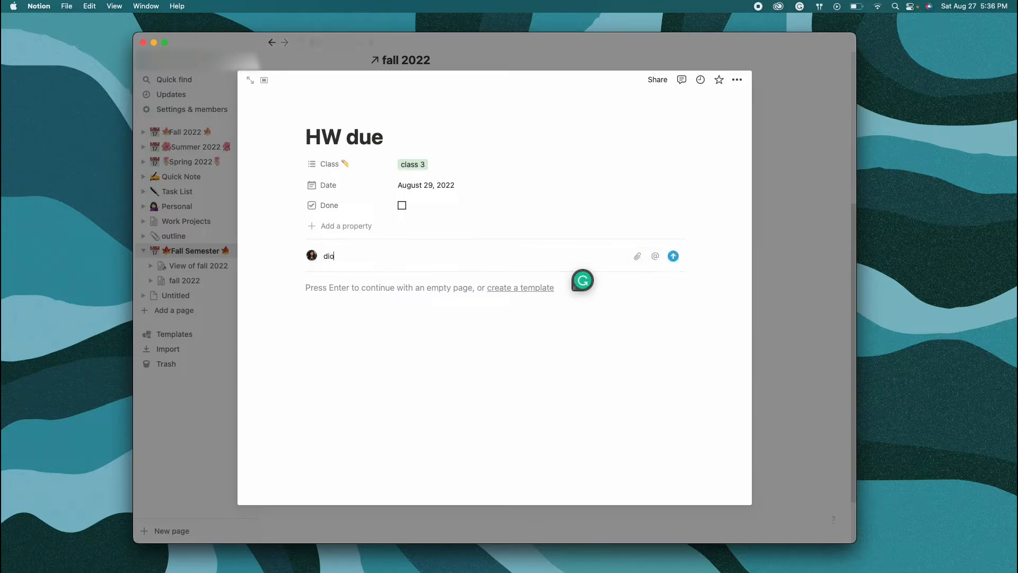
key("BackSpace")
key("BackSpace")
type("st")
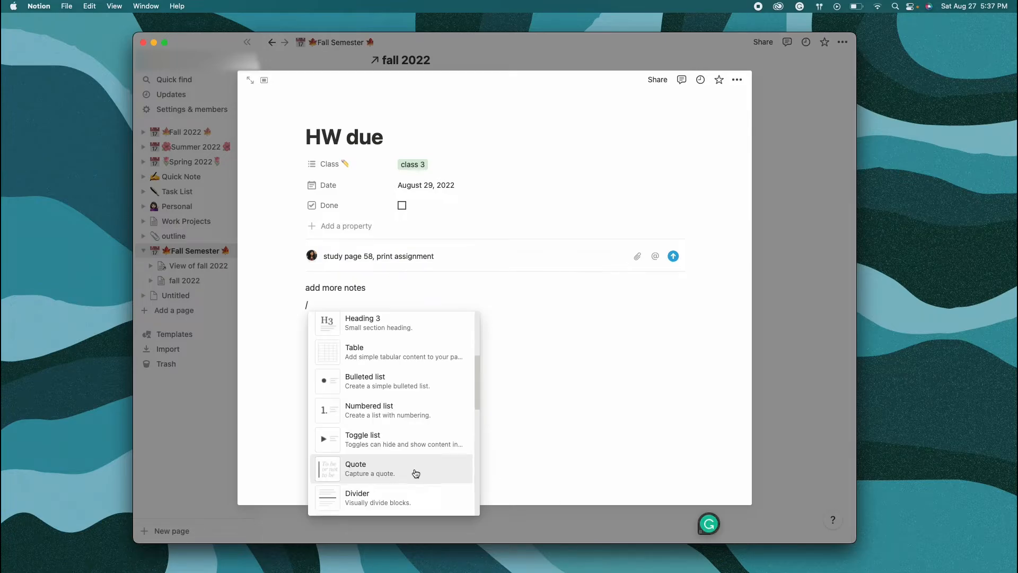
- Look through the block types that can be inserted in the entry's body, from basic blocks to media, embeds and colours
scroll(418, 469, "down", 3)
scroll(398, 419, "down", 1)
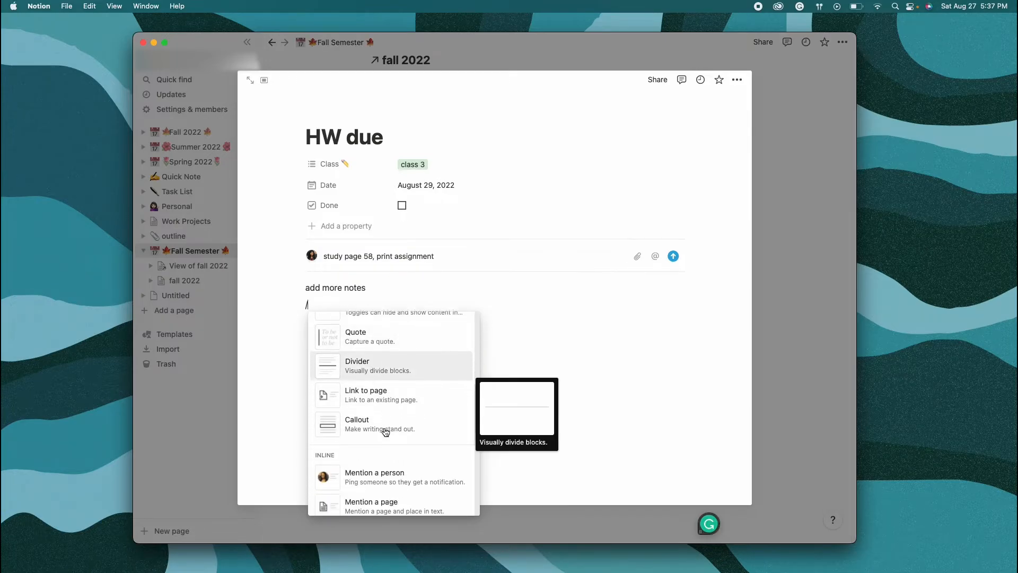
scroll(385, 431, "down", 3)
scroll(386, 388, "up", 3)
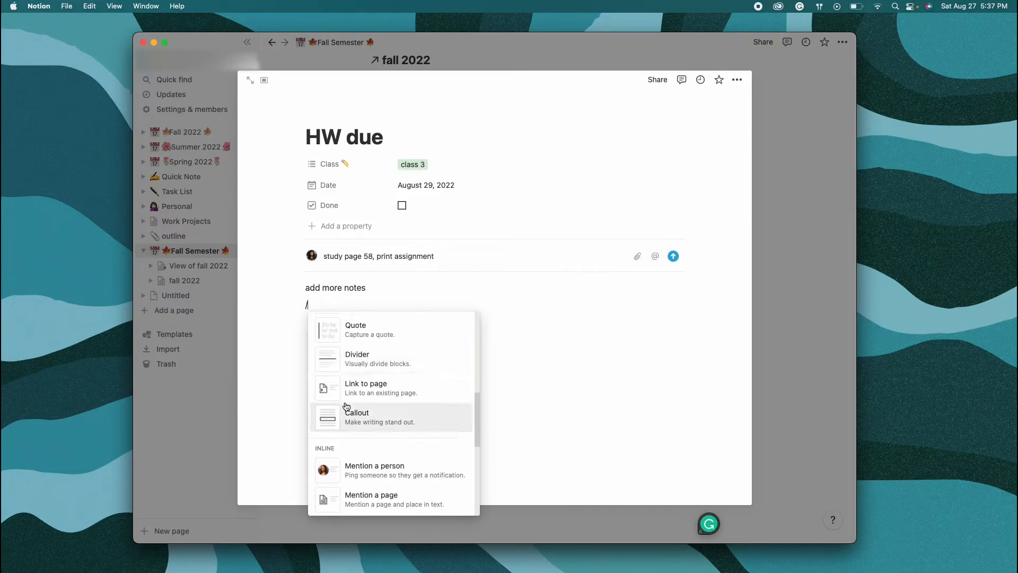
scroll(395, 345, "down", 5)
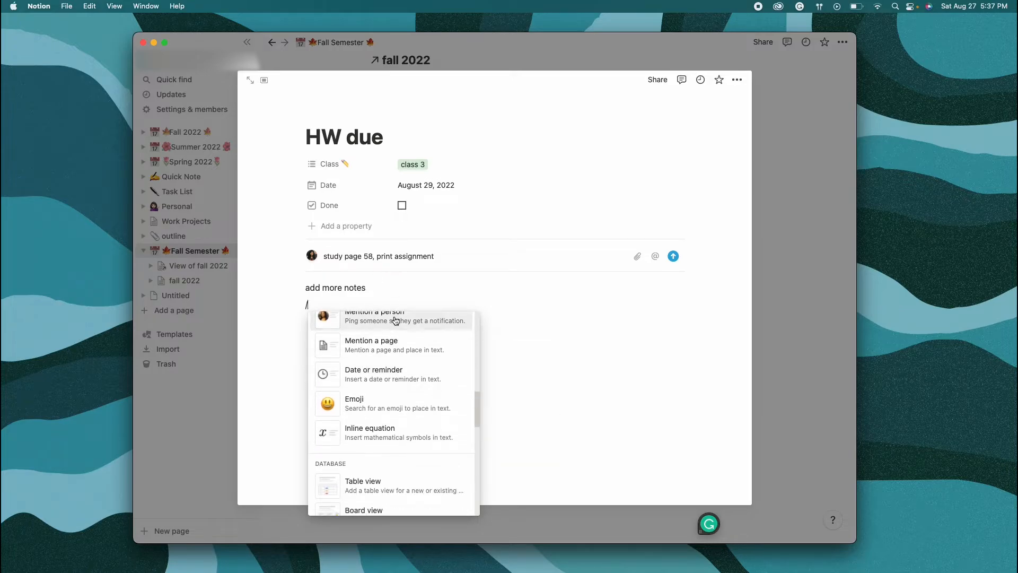
scroll(371, 409, "down", 4)
scroll(392, 360, "down", 1)
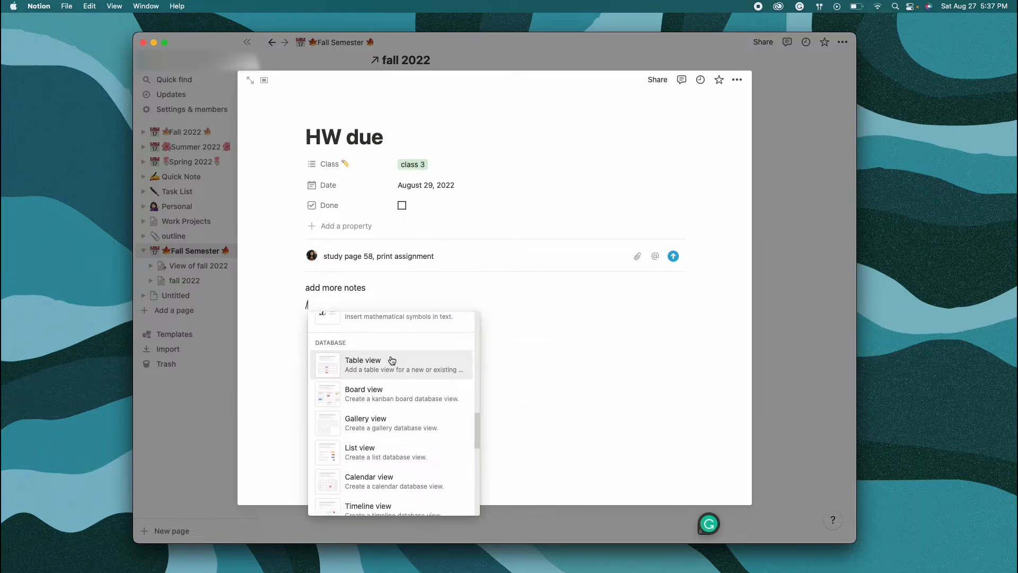
scroll(392, 430, "down", 6)
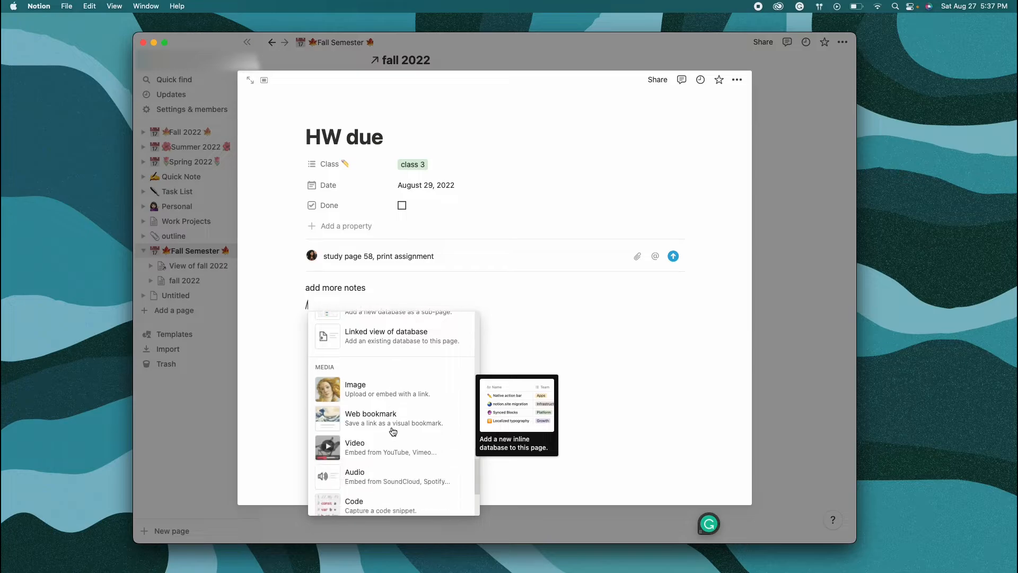
scroll(391, 392, "down", 1)
scroll(408, 413, "down", 1)
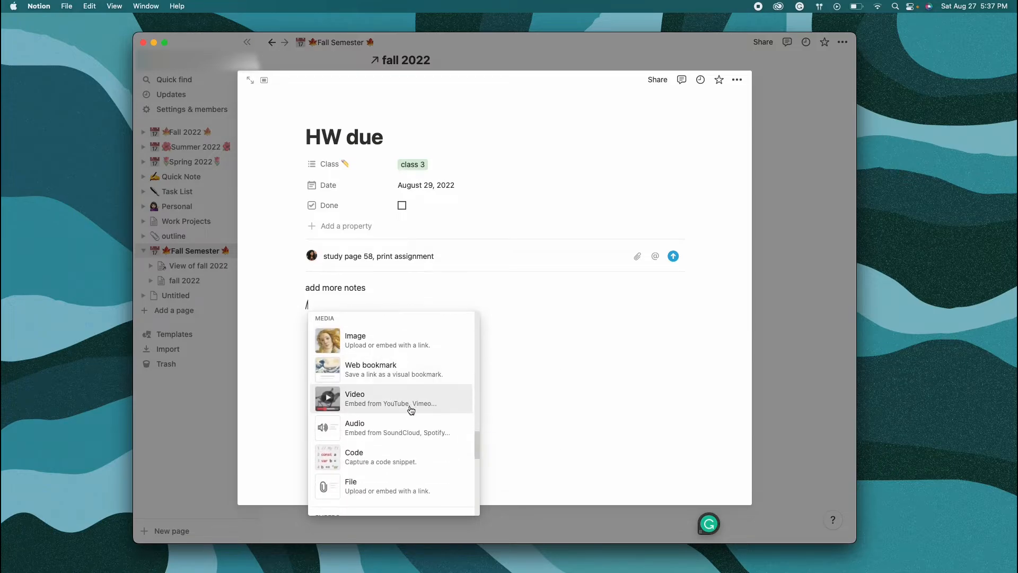
scroll(403, 416, "down", 5)
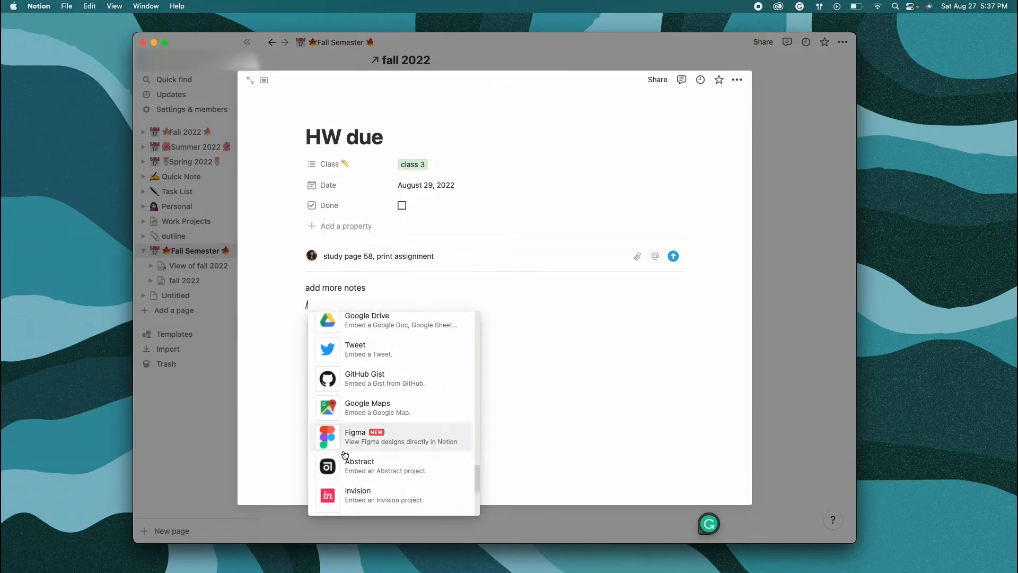
scroll(398, 445, "down", 10)
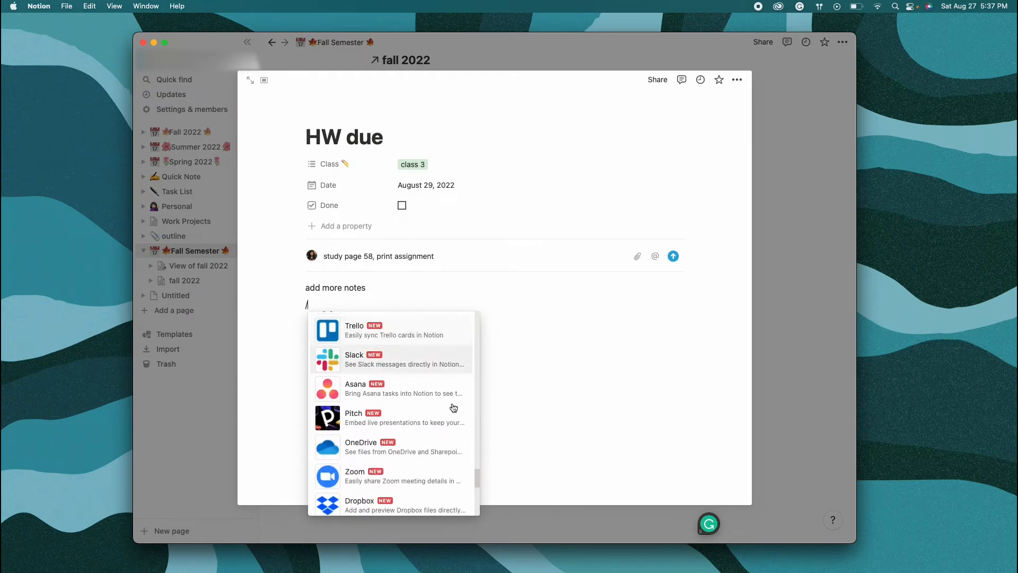
scroll(453, 407, "down", 15)
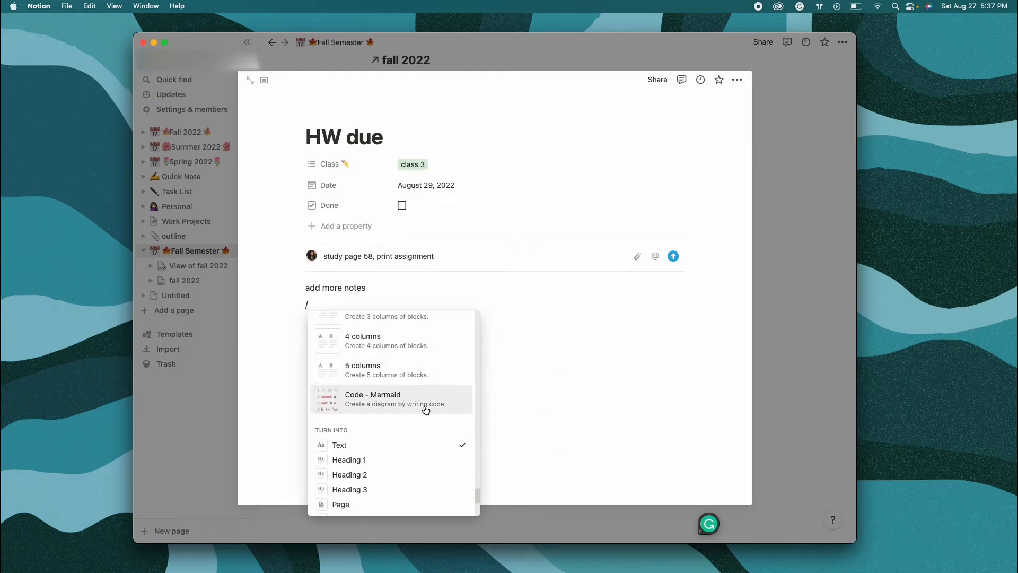
scroll(426, 410, "down", 15)
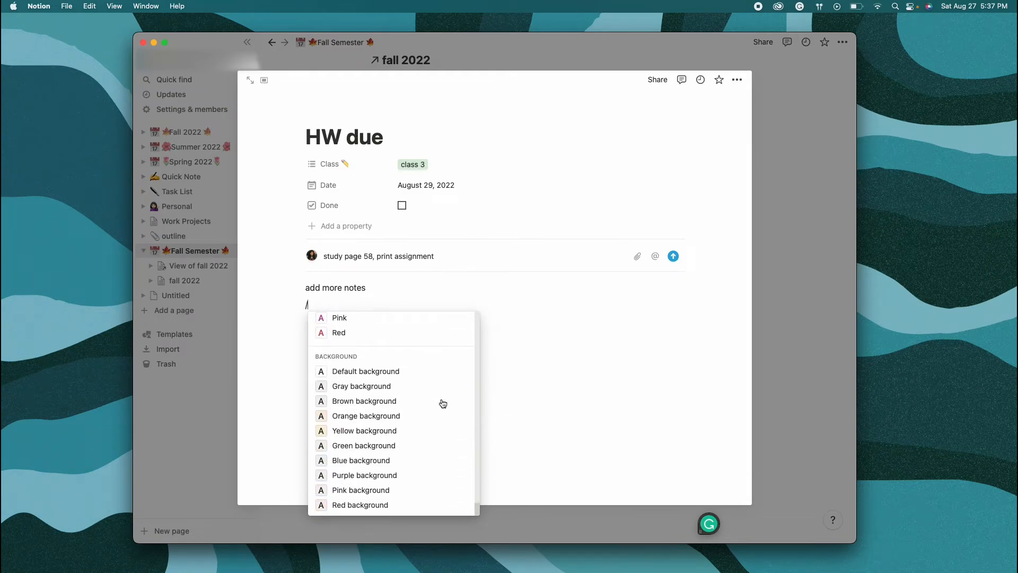
- Give the line below "add more notes" a yellow background and write "dfvdsfvfd" on it, with "dfvddfvd" and "dfvdfv" on the following lines
scroll(397, 358, "up", 5)
scroll(400, 364, "down", 5)
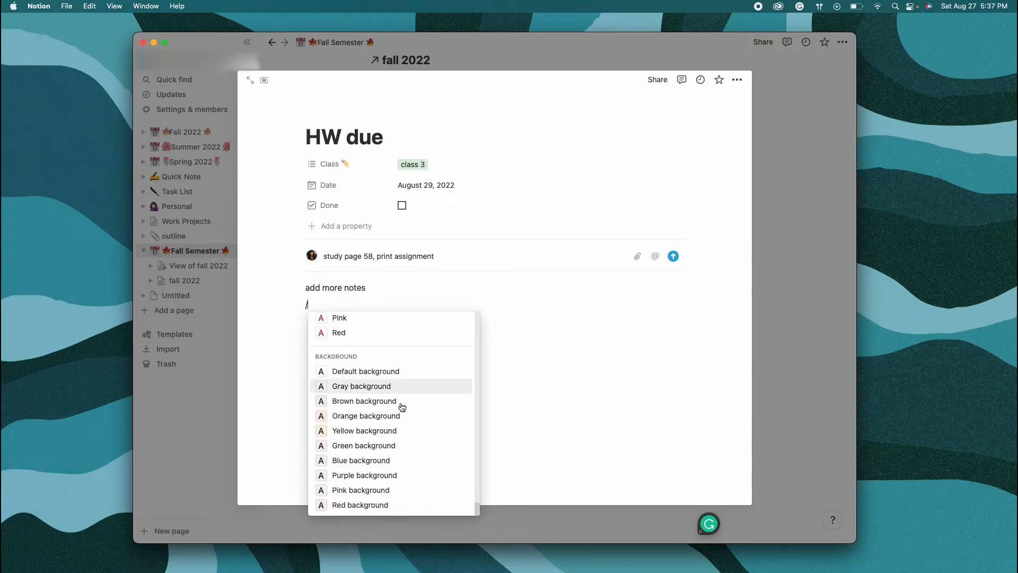
left_click(380, 430)
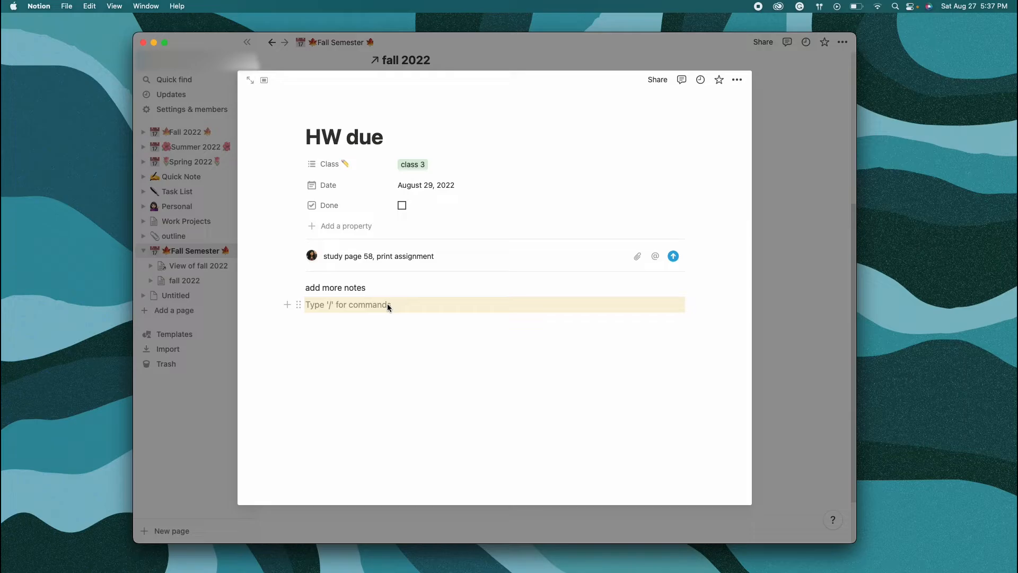
type("dfvdsfvfd")
key("Return")
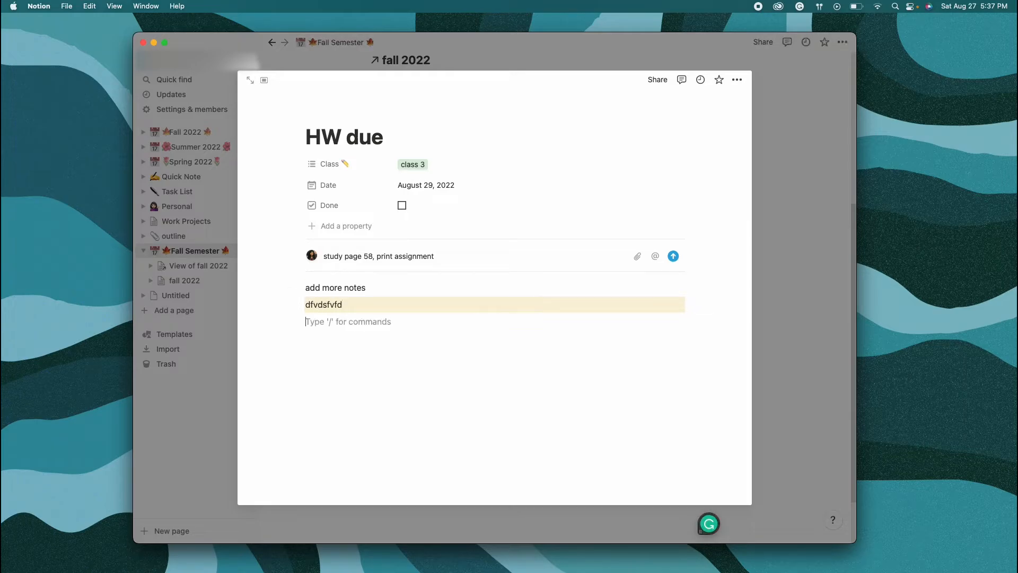
type("dfvdfv")
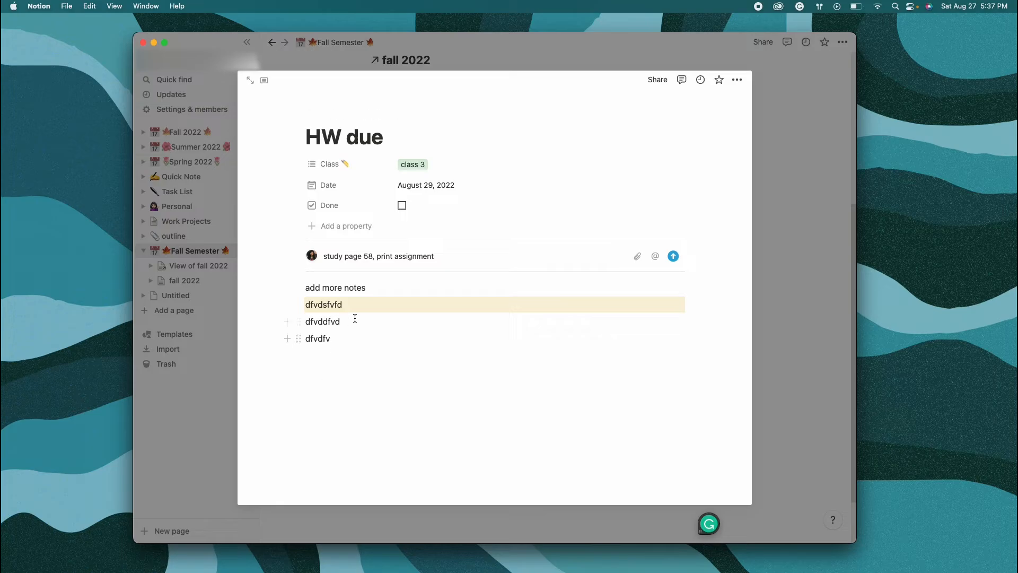
- Copy the August 29 HW due entry onto August 31 and September 1, and delete the September 1 copy
double_click(406, 340)
left_click(483, 264)
key("Escape")
left_click_drag(469, 412, 614, 406)
right_click(613, 403)
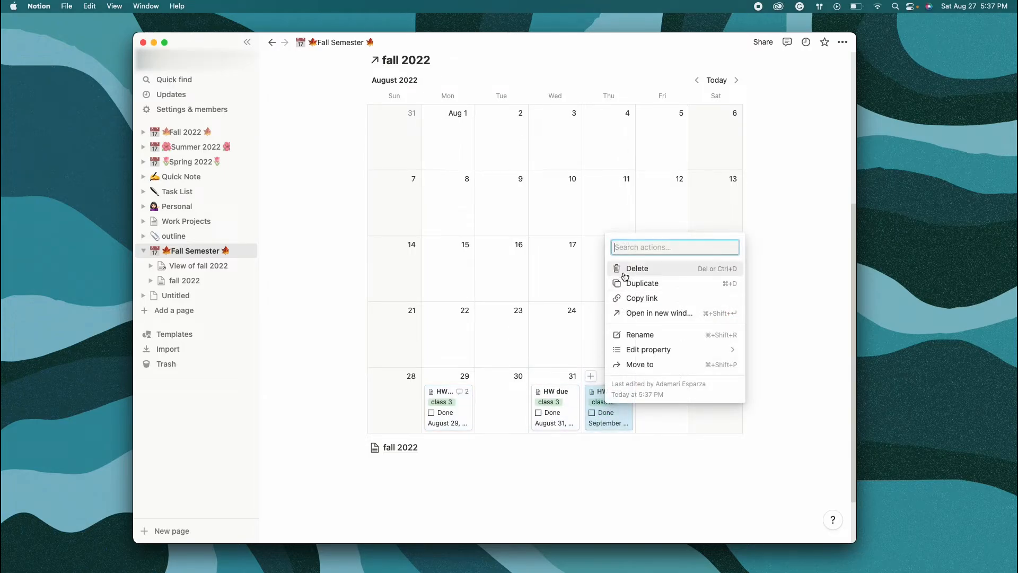
left_click(644, 268)
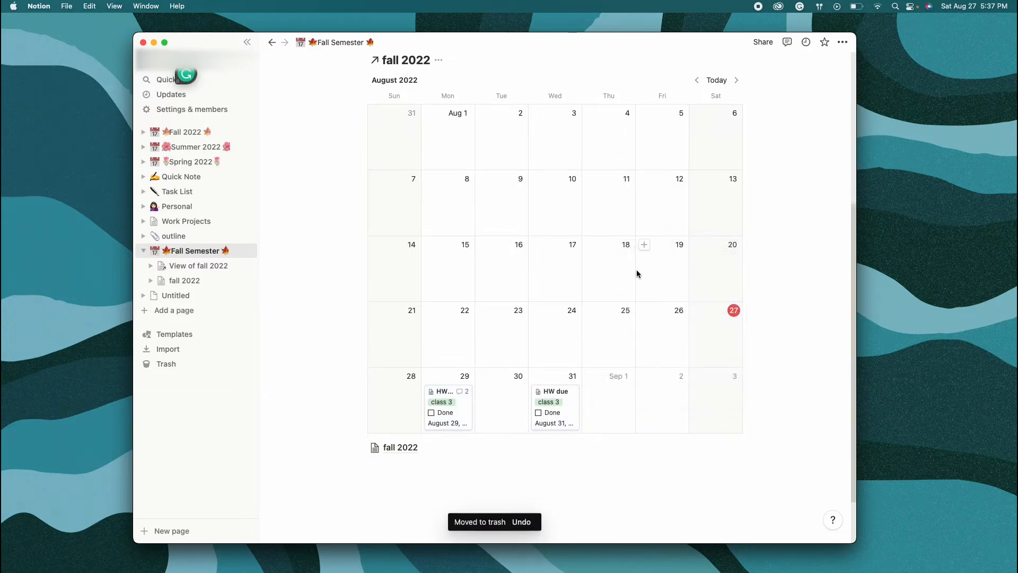
- Replace the class 3 tag on the August 31 HW due entry with class 4
left_click(555, 411)
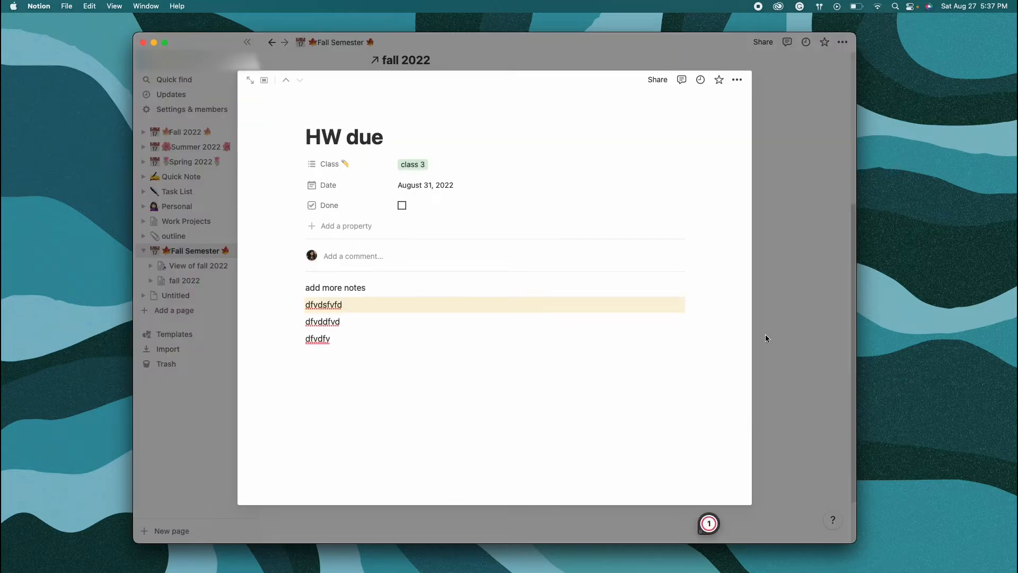
left_click(764, 336)
left_click(563, 398)
left_click(428, 173)
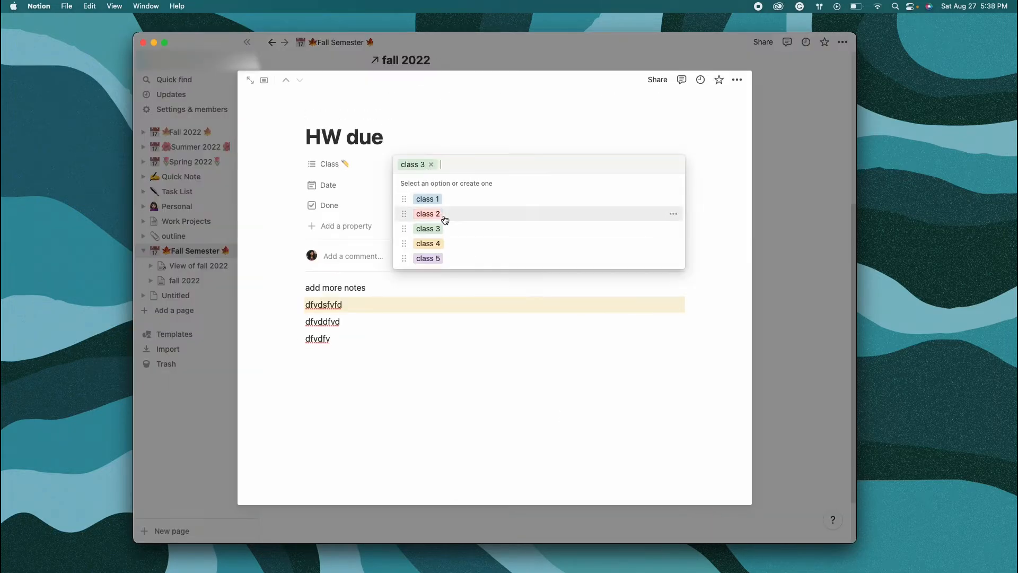
left_click(436, 165)
left_click(428, 242)
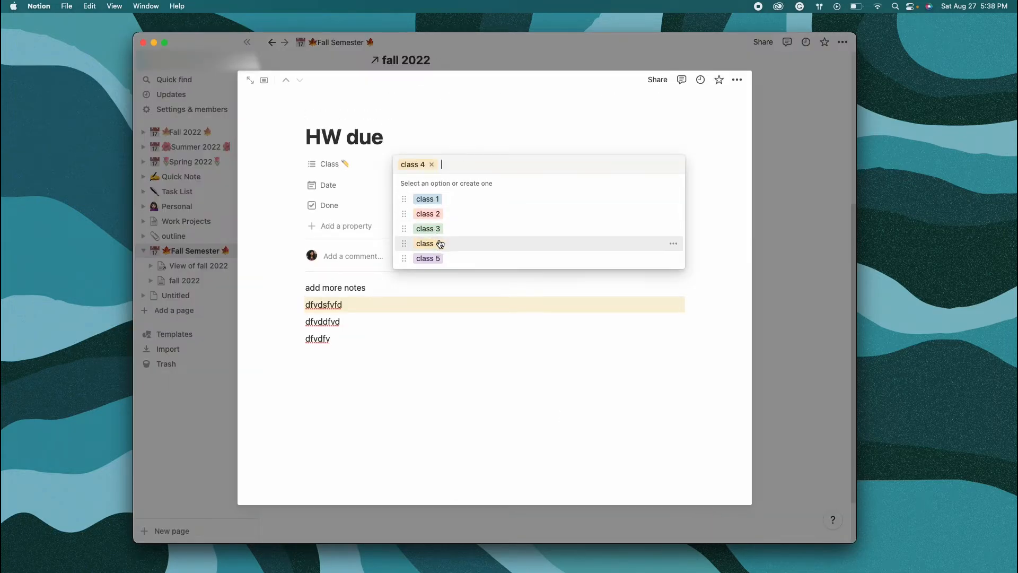
left_click(796, 348)
left_click(796, 348)
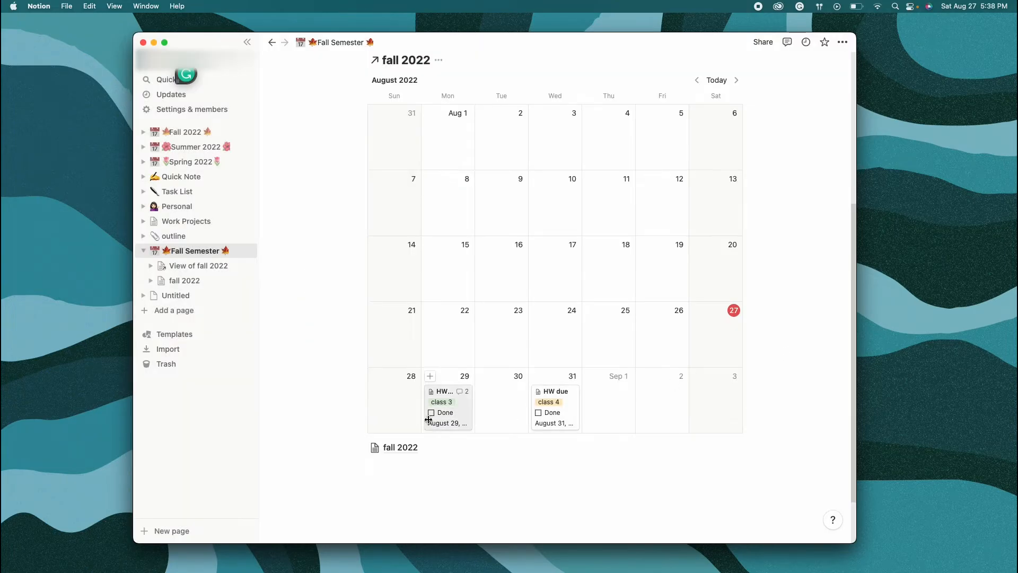
- Mark the August 29 HW due entry as done in the calendar
left_click(543, 412)
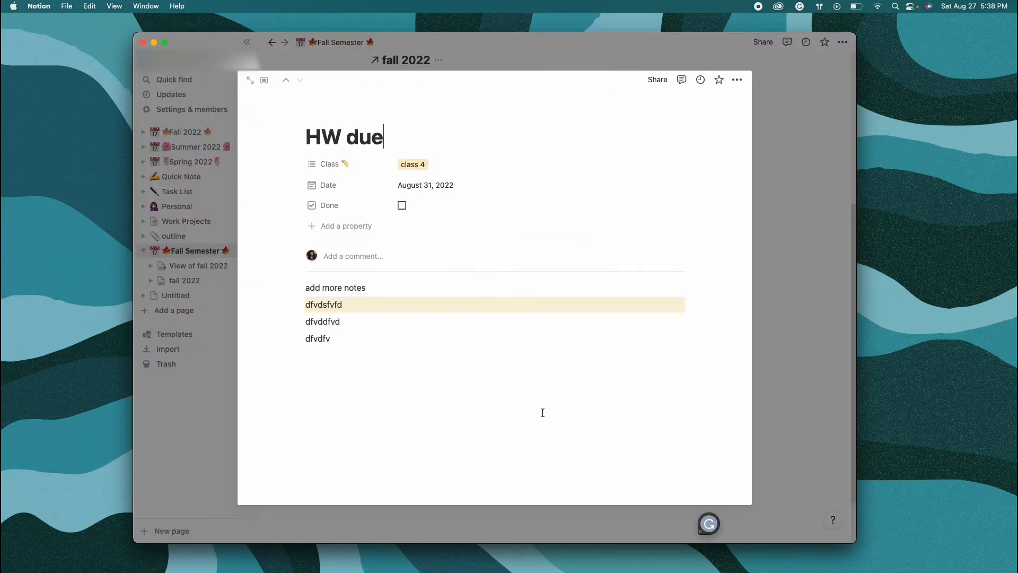
left_click(808, 342)
- Hide the Date property on the entries in the calendar view
scroll(530, 318, "up", 3)
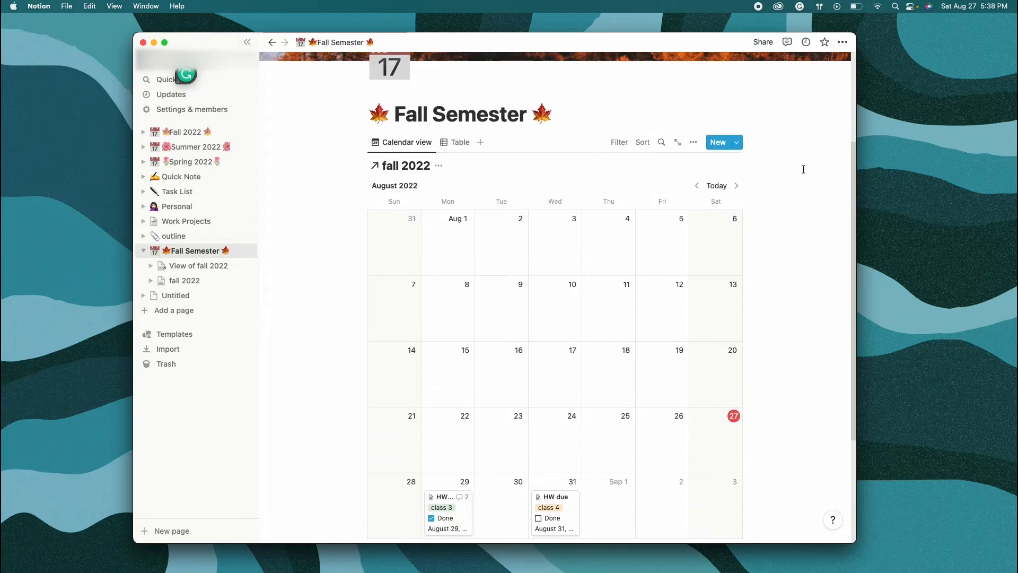
left_click(697, 150)
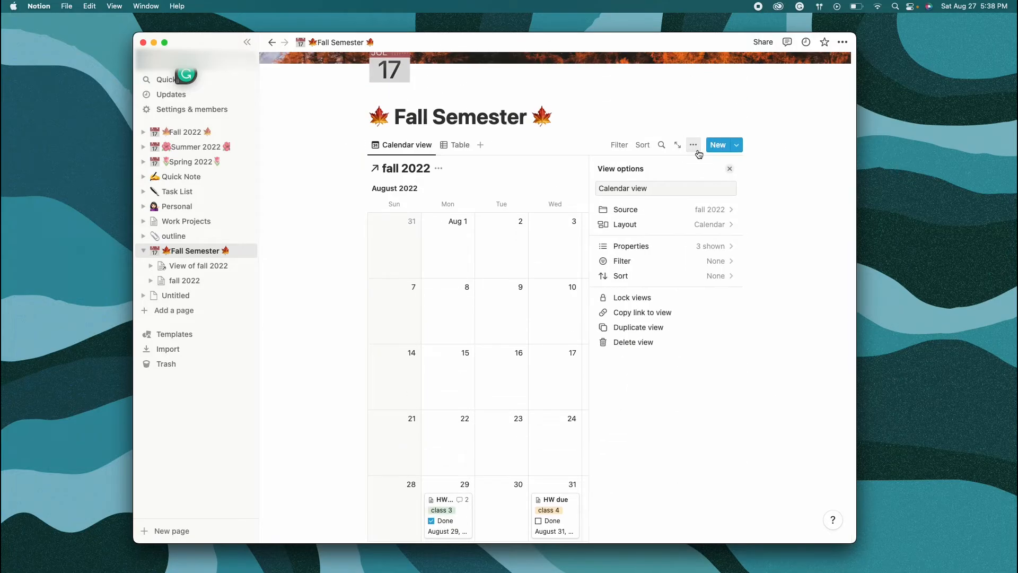
left_click(668, 248)
left_click(718, 257)
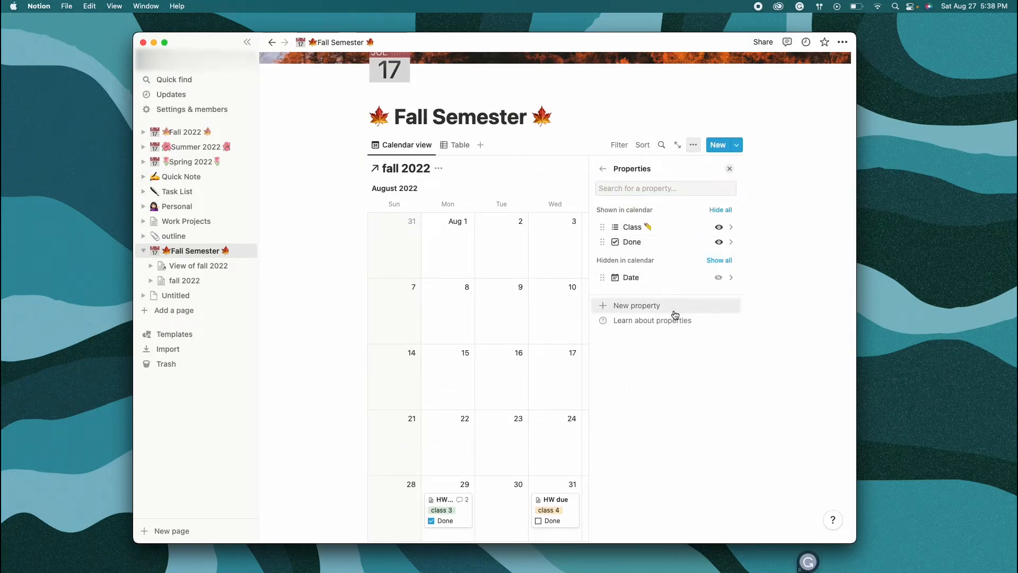
left_click(729, 169)
- Mark the August 31 HW due entry as done in the calendar
scroll(650, 263, "down", 5)
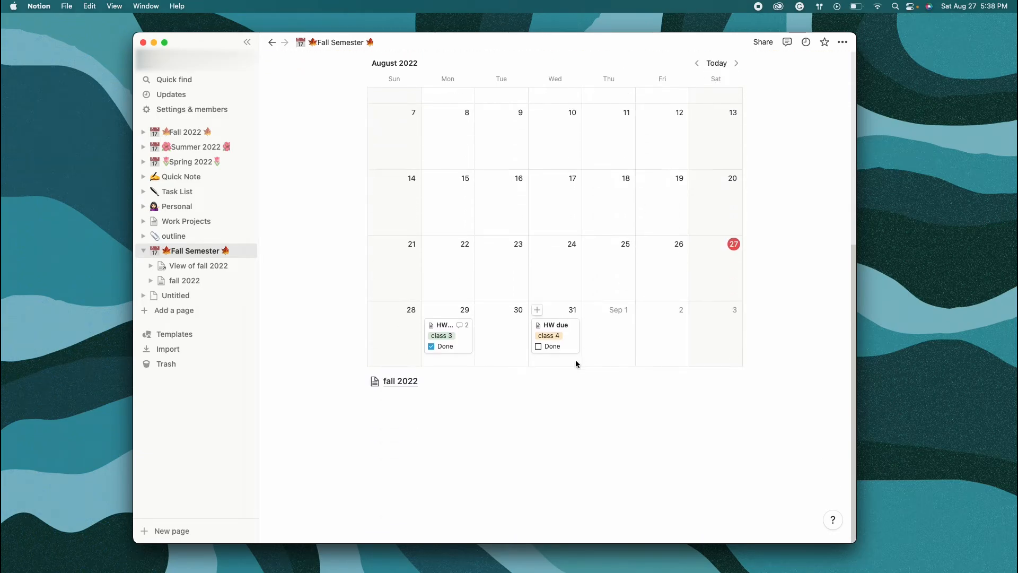
left_click(547, 349)
key("Escape")
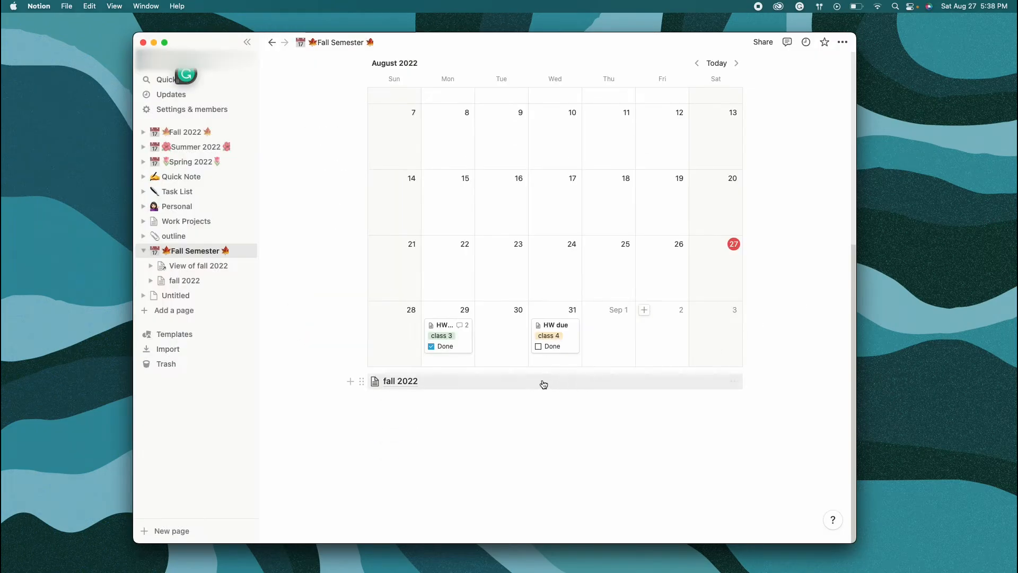
left_click(538, 347)
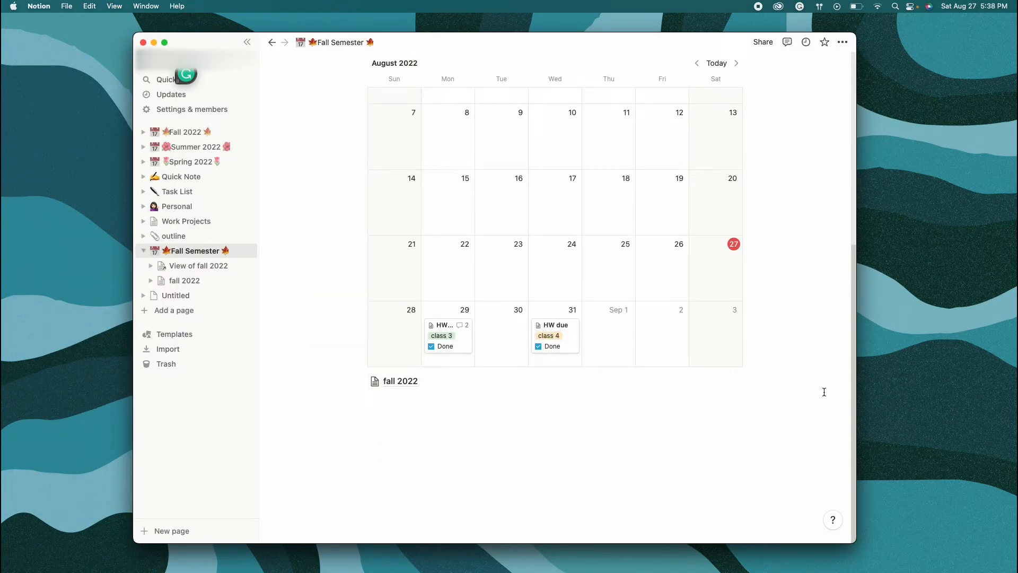
- Open the August 29 HW due entry to review its properties, comments and notes, and return to the calendar
left_click(445, 337)
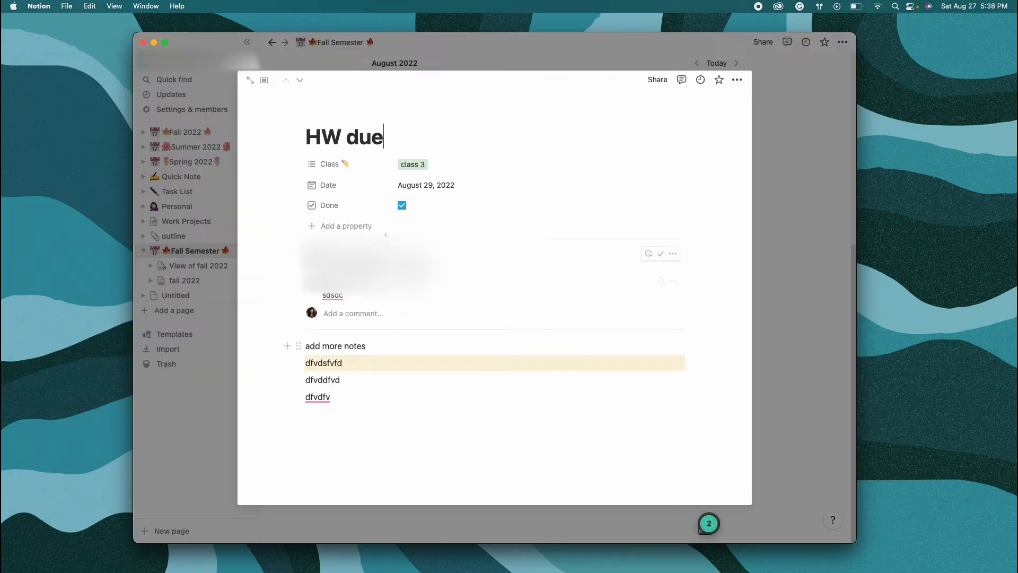
left_click(752, 305)
left_click(453, 335)
left_click(785, 381)
left_click(436, 348)
left_click(778, 378)
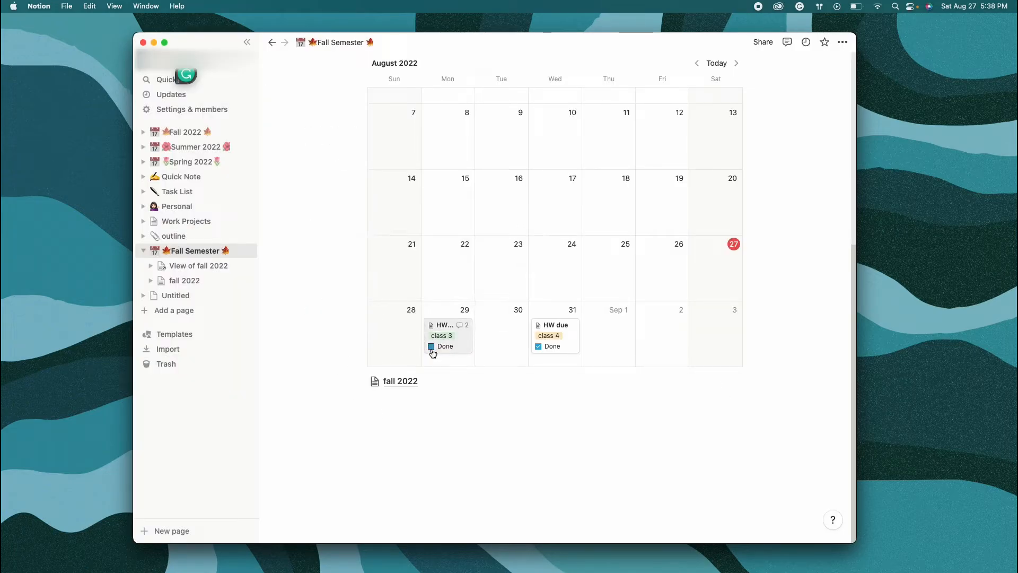
- Make further copies of the class 3 HW due entry on August 29 and August 31
left_click(432, 347)
left_click_drag(436, 348, 545, 345)
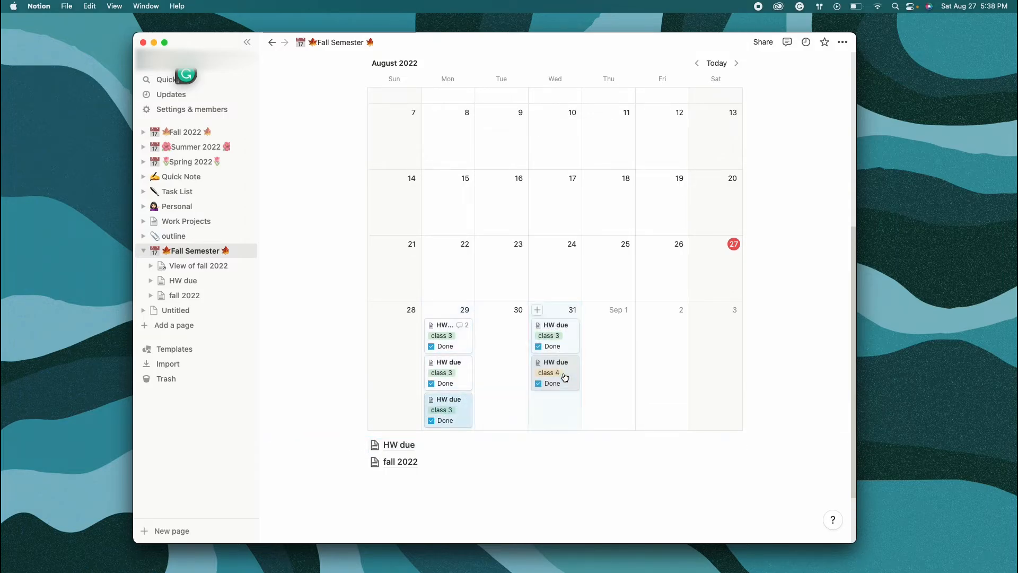
left_click_drag(448, 408, 575, 392)
- Open the Spring 2022 page and examine its Classes calendar and Book Reading calendar as a filled-in example
left_click(191, 162)
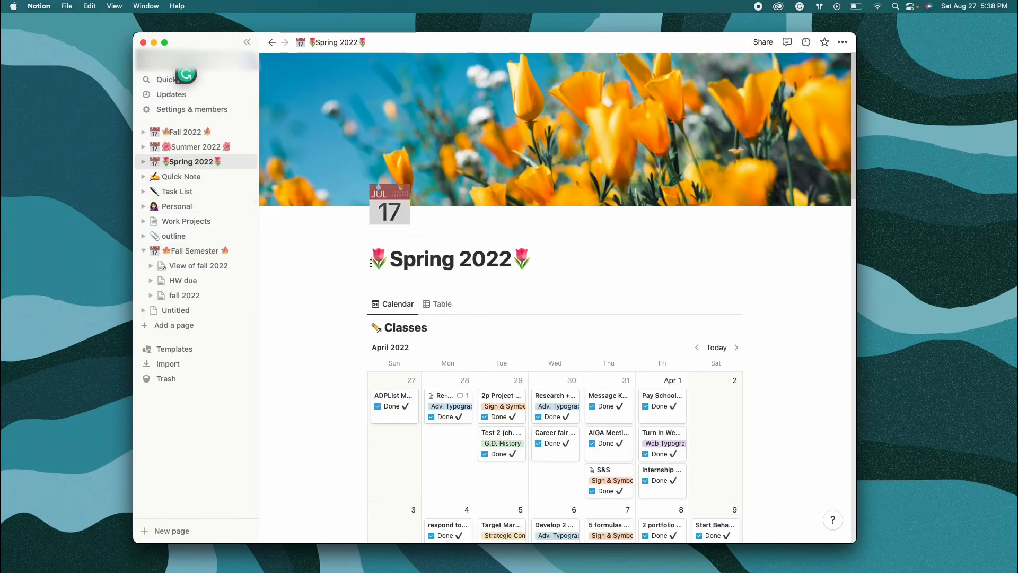
scroll(556, 318, "down", 10)
scroll(557, 318, "up", 10)
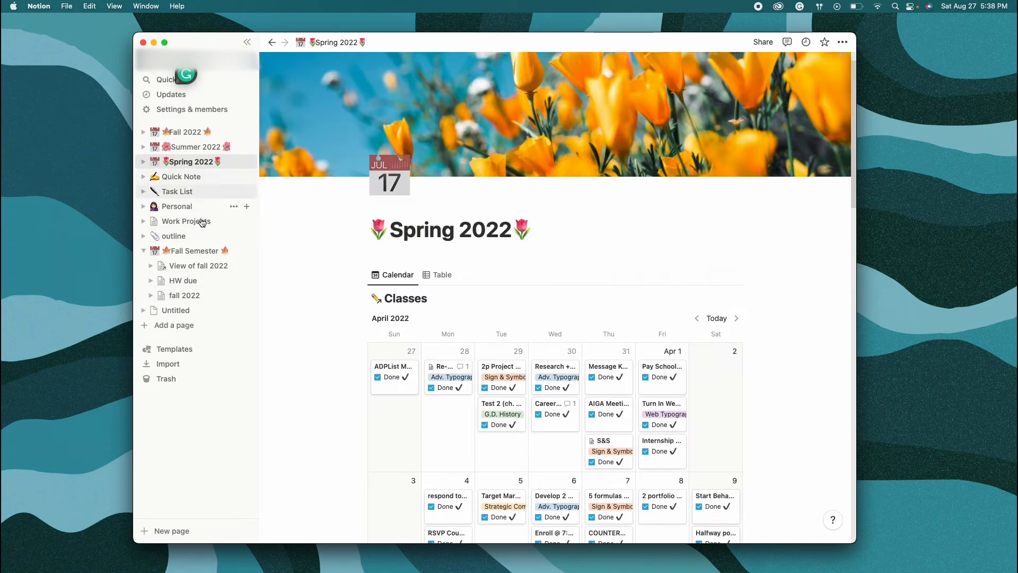
left_click(200, 250)
left_click(196, 162)
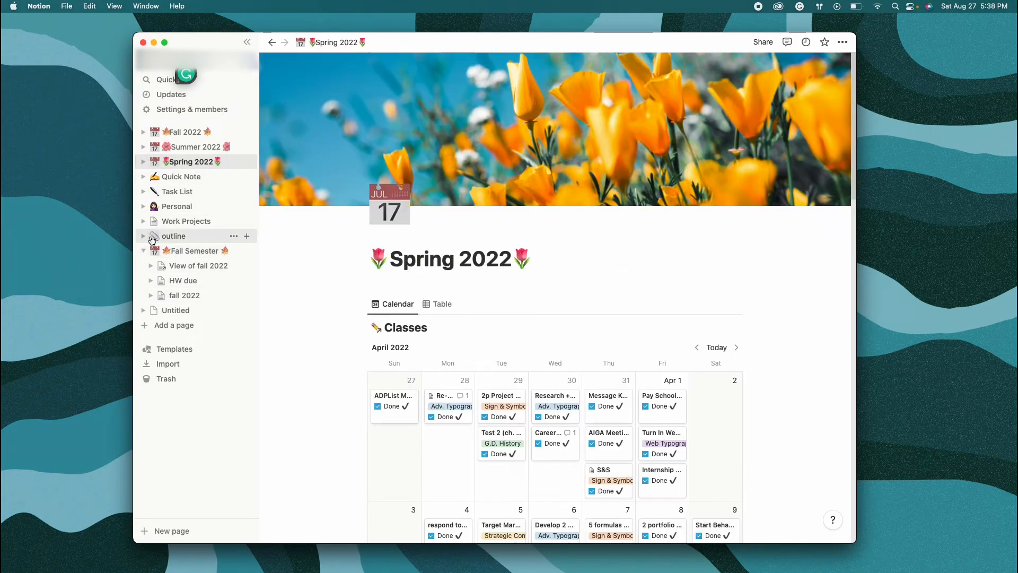
left_click(143, 250)
scroll(584, 324, "down", 20)
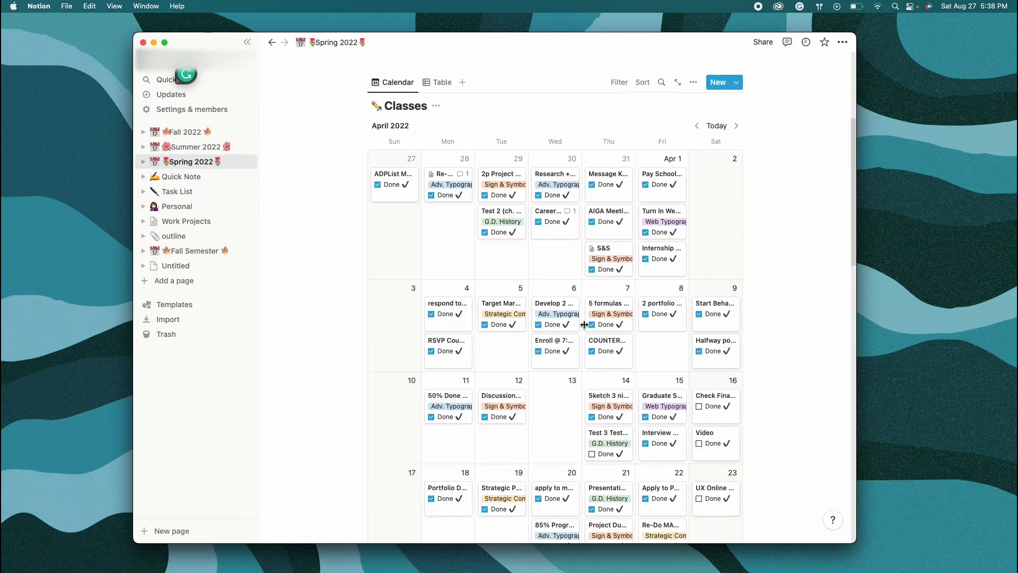
scroll(418, 122, "up", 3)
scroll(447, 134, "up", 3)
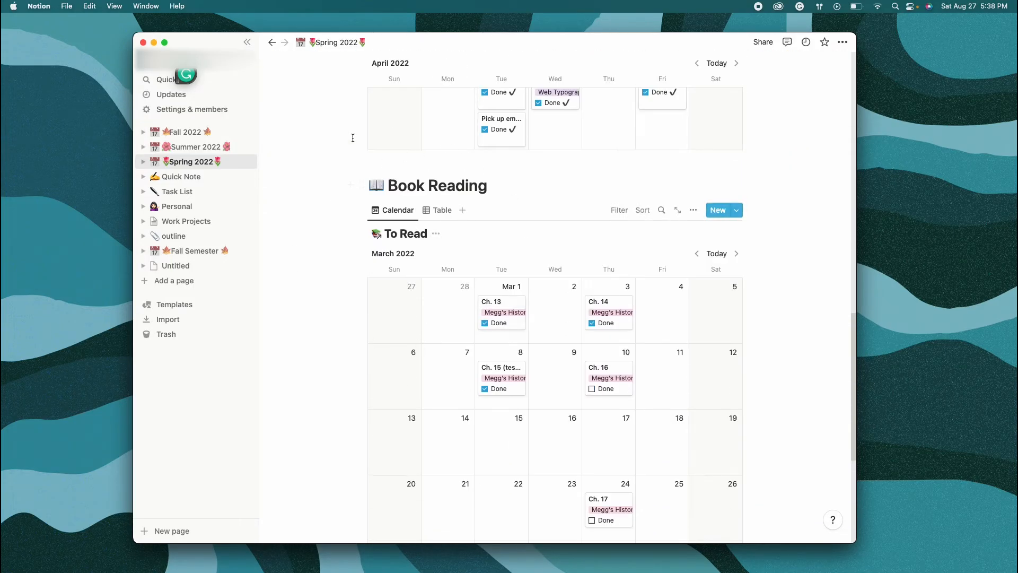
- Look over the March 2022 To Read calendar under Book Reading on the Spring 2022 page
scroll(541, 342, "down", 4)
scroll(545, 316, "up", 10)
scroll(551, 312, "down", 2)
scroll(550, 311, "down", 5)
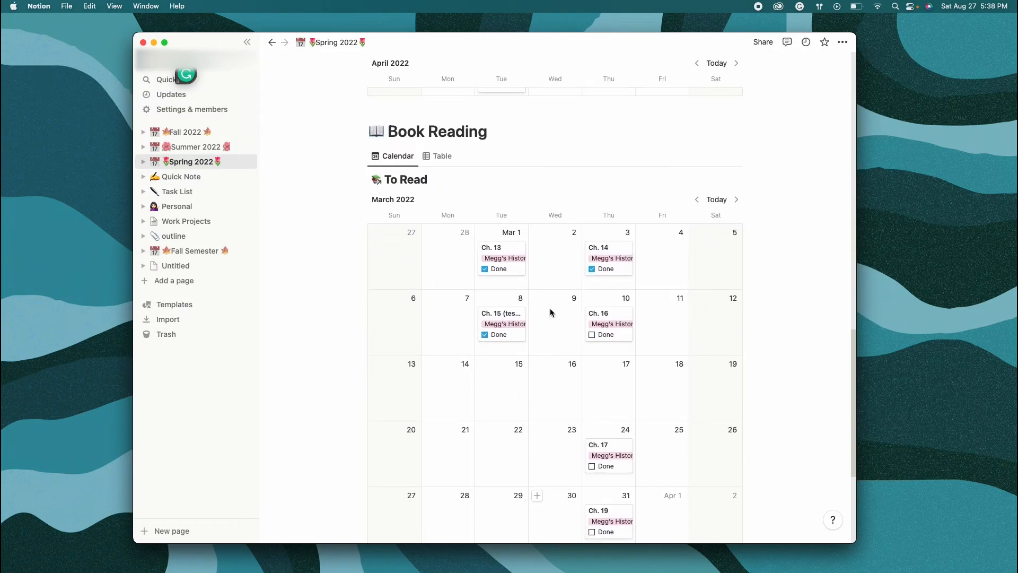
scroll(443, 286, "up", 15)
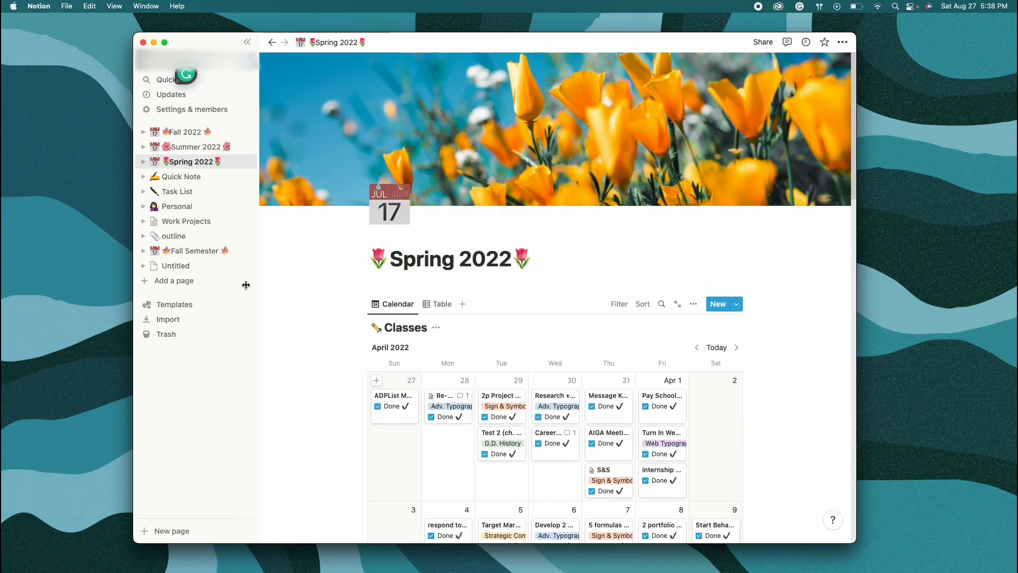
- On the Fall Semester page, insert a calendar view database block below the fall 2022 page link
left_click(204, 251)
scroll(475, 364, "down", 5)
scroll(475, 366, "down", 4)
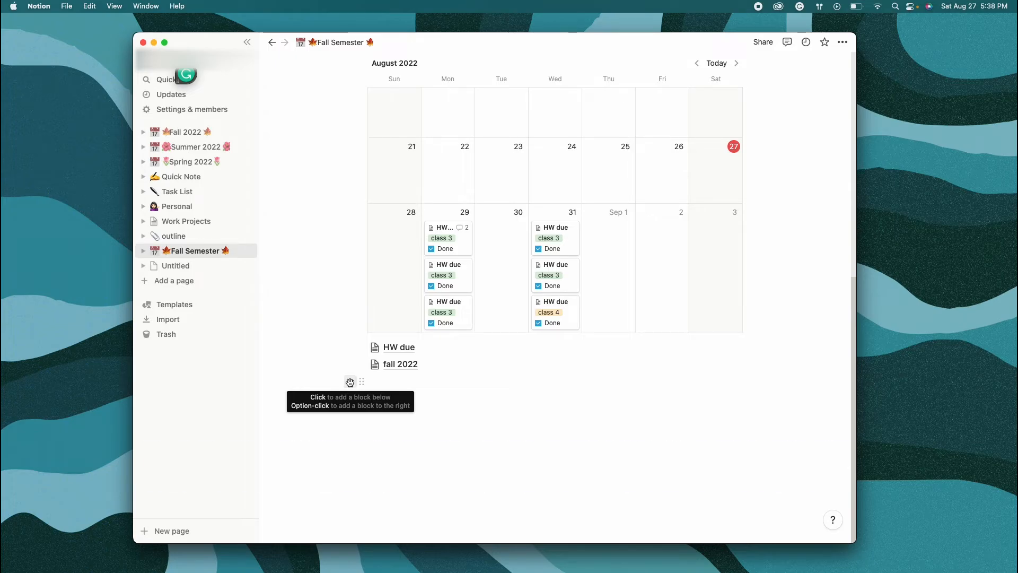
left_click(350, 382)
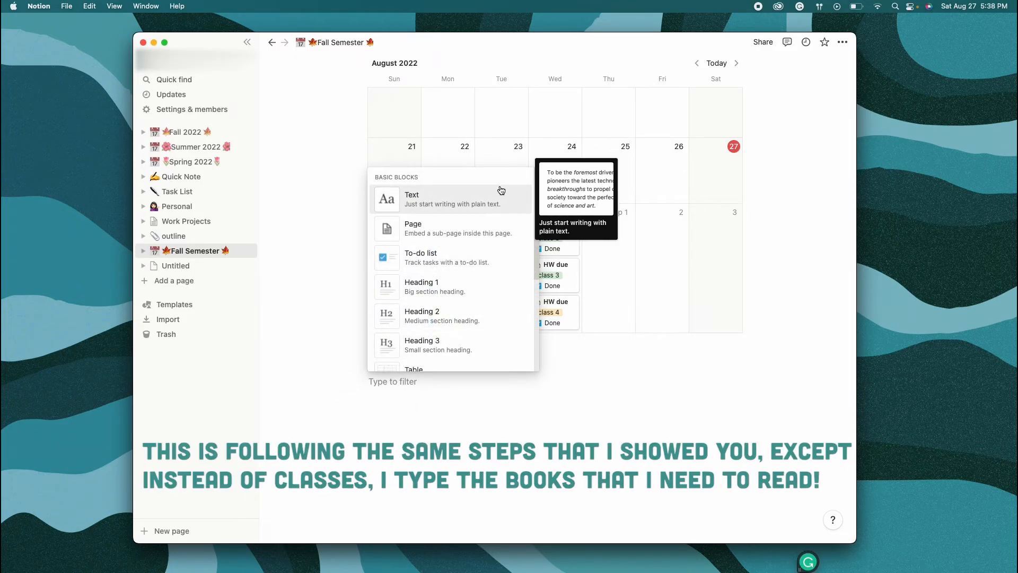
type("c")
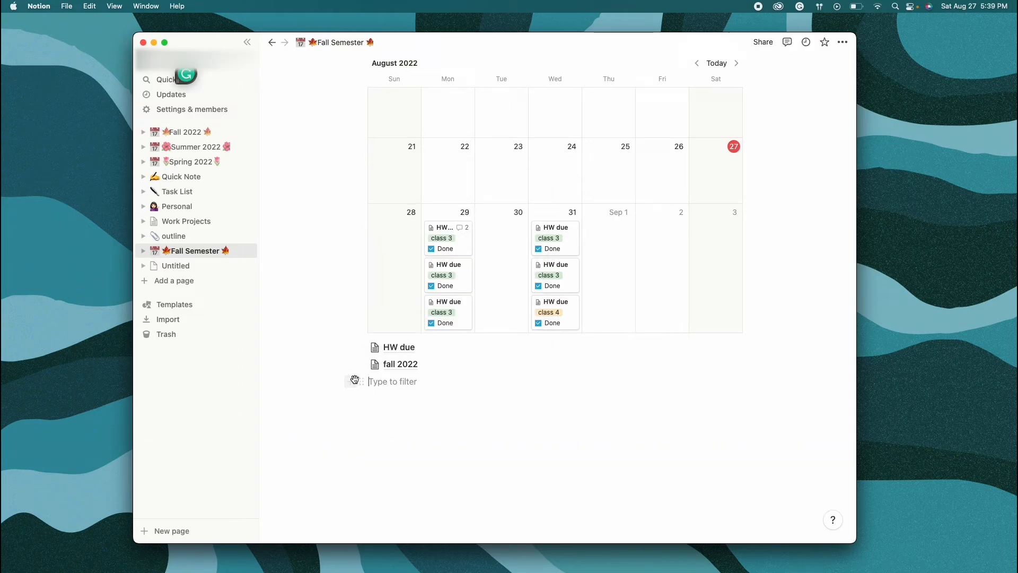
left_click(351, 381)
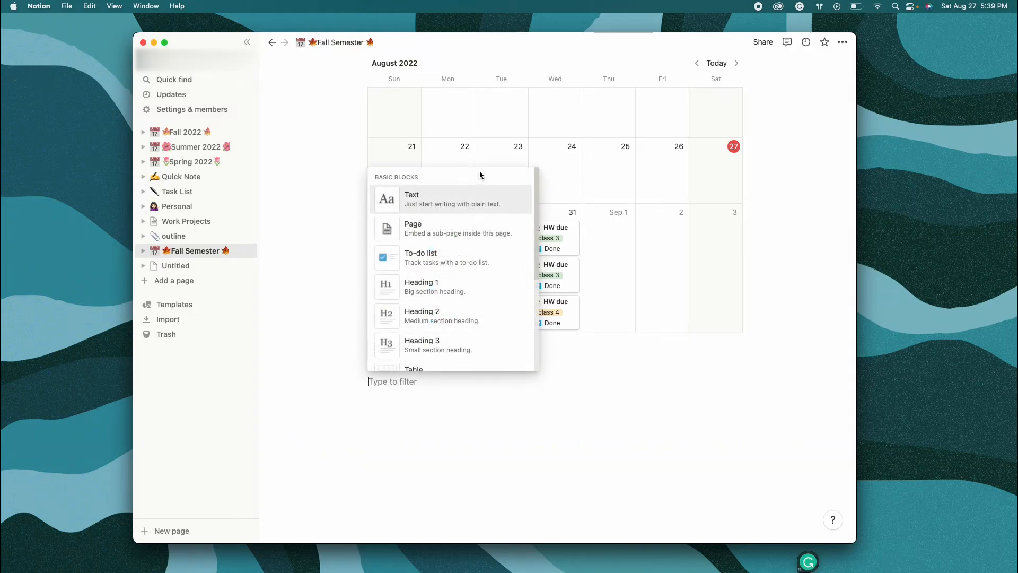
type("cal")
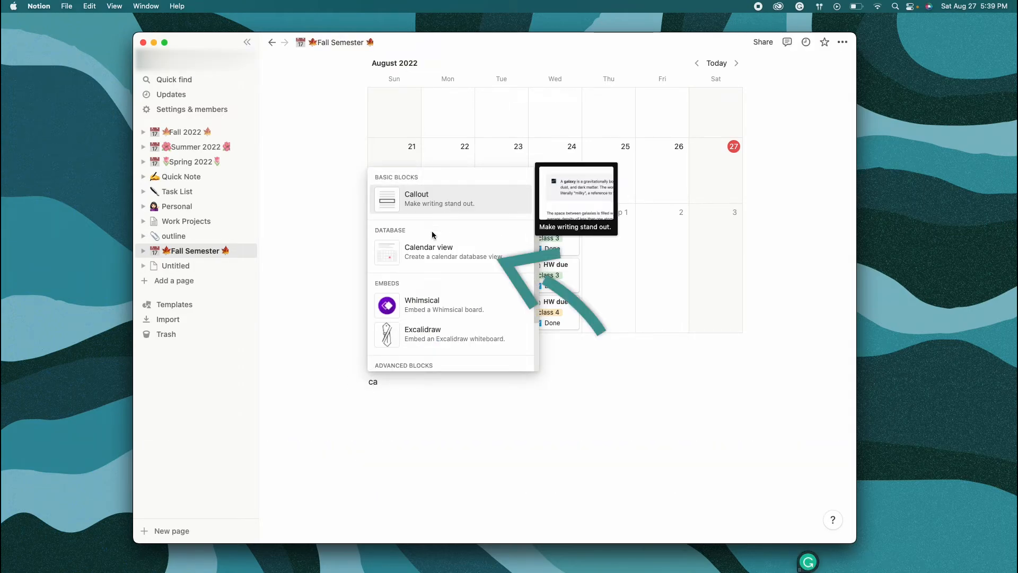
left_click(426, 254)
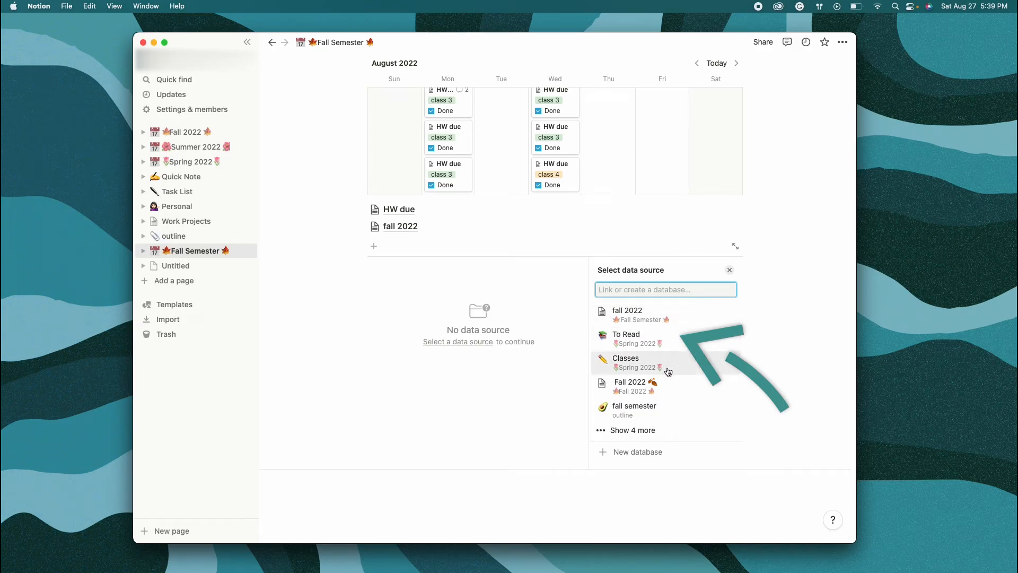
- Link the new block to the To Read database from Spring 2022 and use its existing table view
left_click(682, 334)
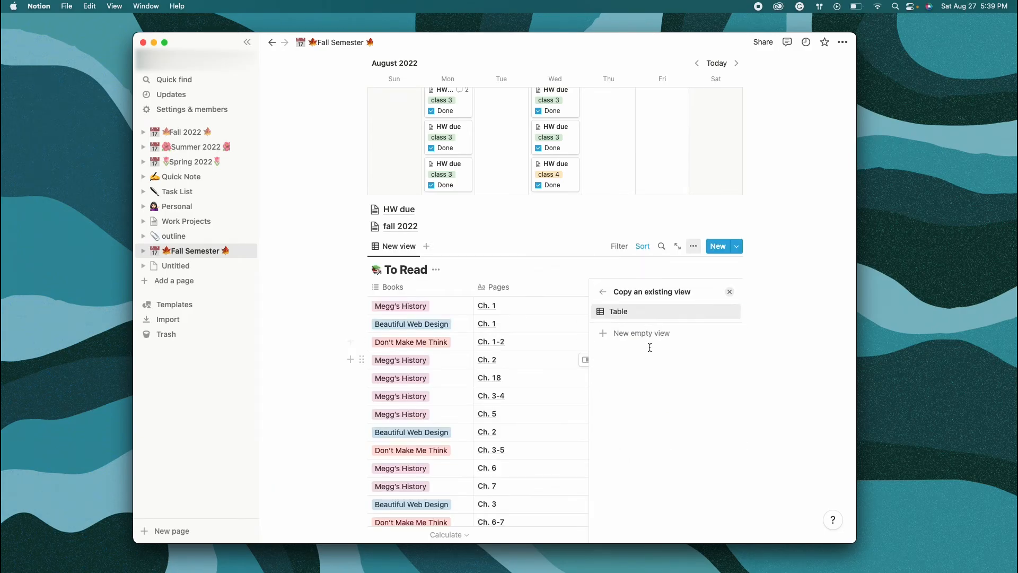
left_click(727, 290)
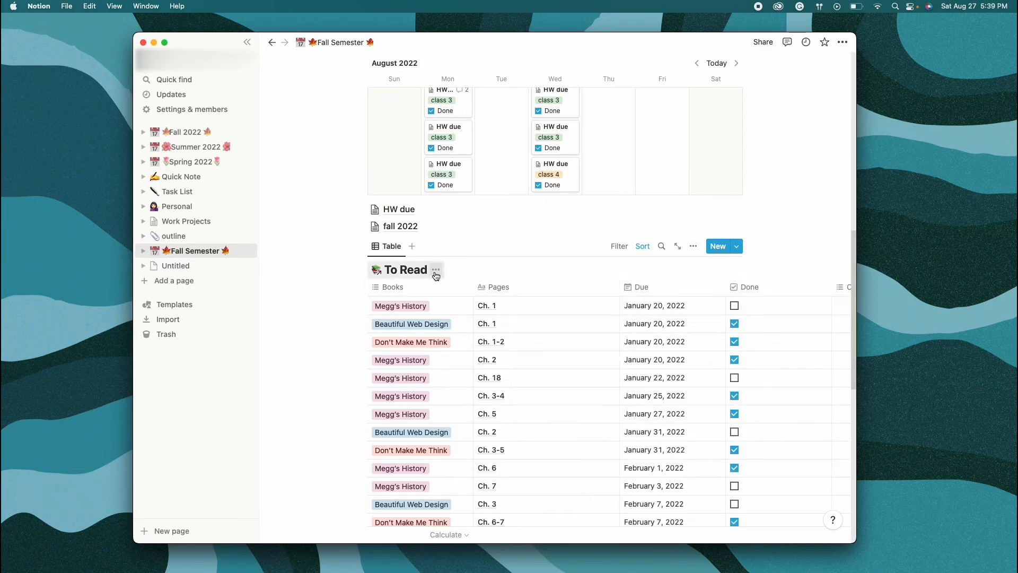
scroll(399, 341, "down", 5)
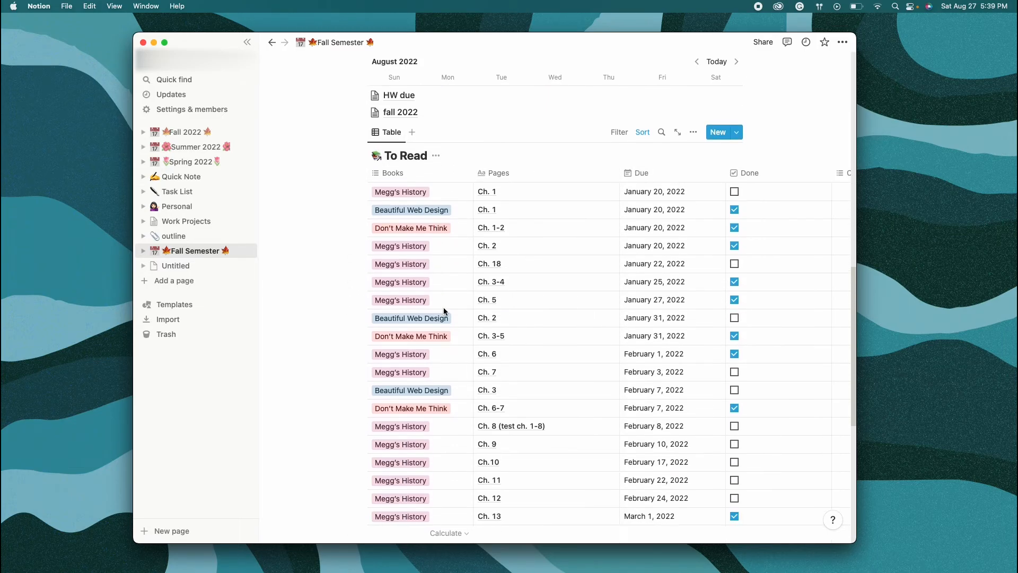
scroll(424, 175, "up", 9)
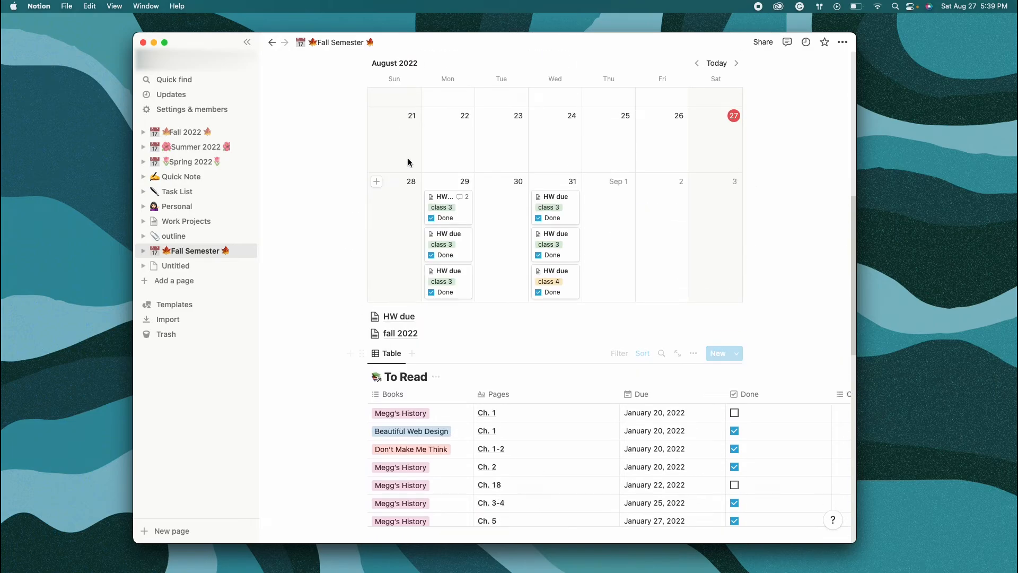
- Add a second view beside the To Read table, using the Spring 2022 To Read database as its source
left_click(412, 353)
left_click(392, 247)
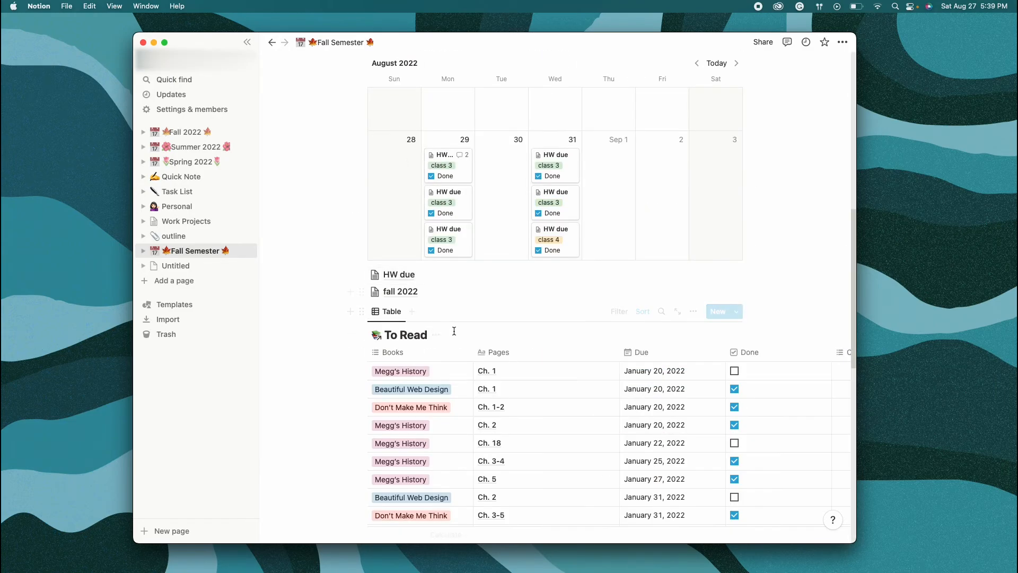
scroll(454, 332, "down", 5)
left_click(412, 62)
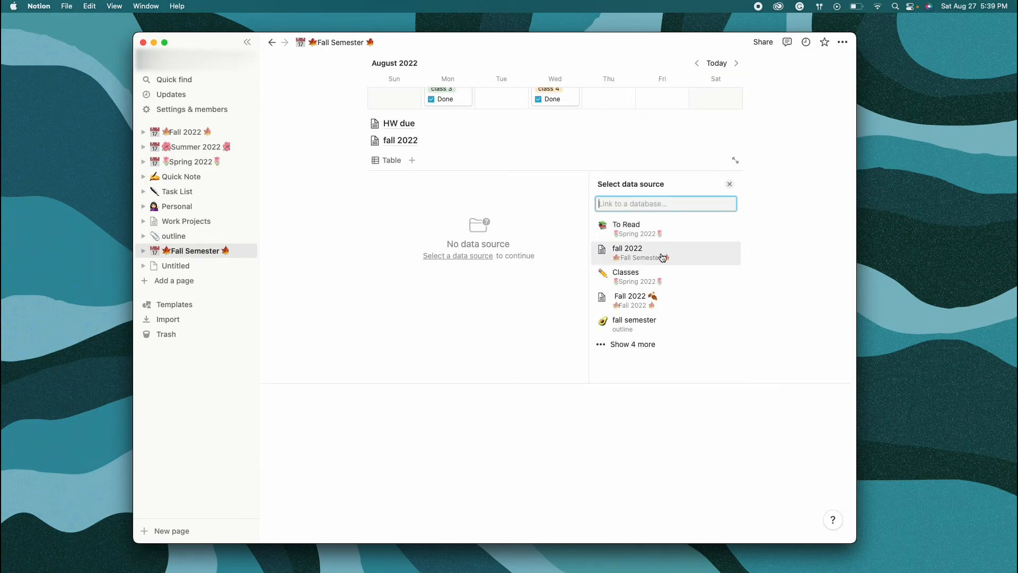
left_click(656, 237)
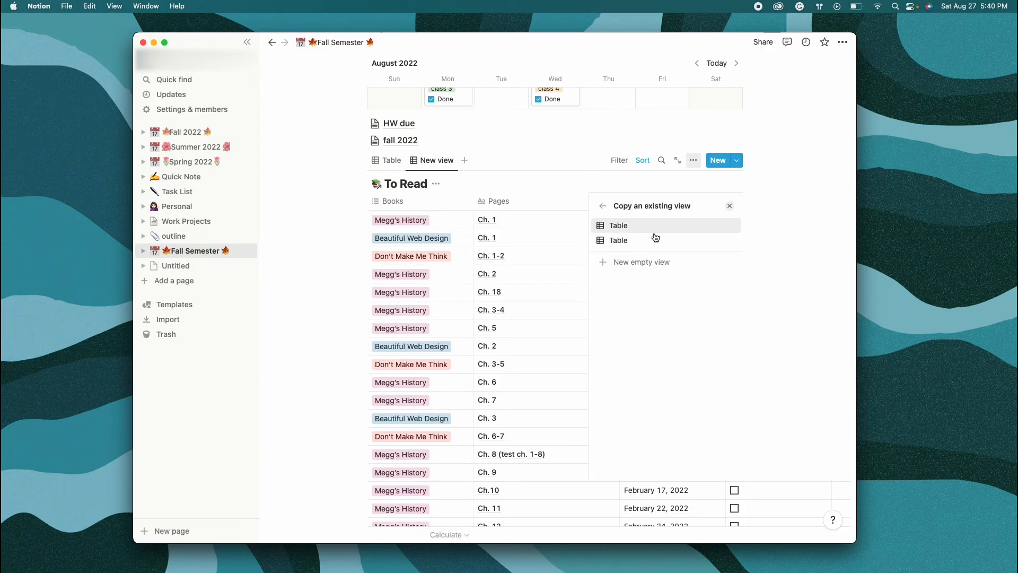
- Change the layout of the second To Read view to Calendar and return to the Fall Semester page
left_click(694, 160)
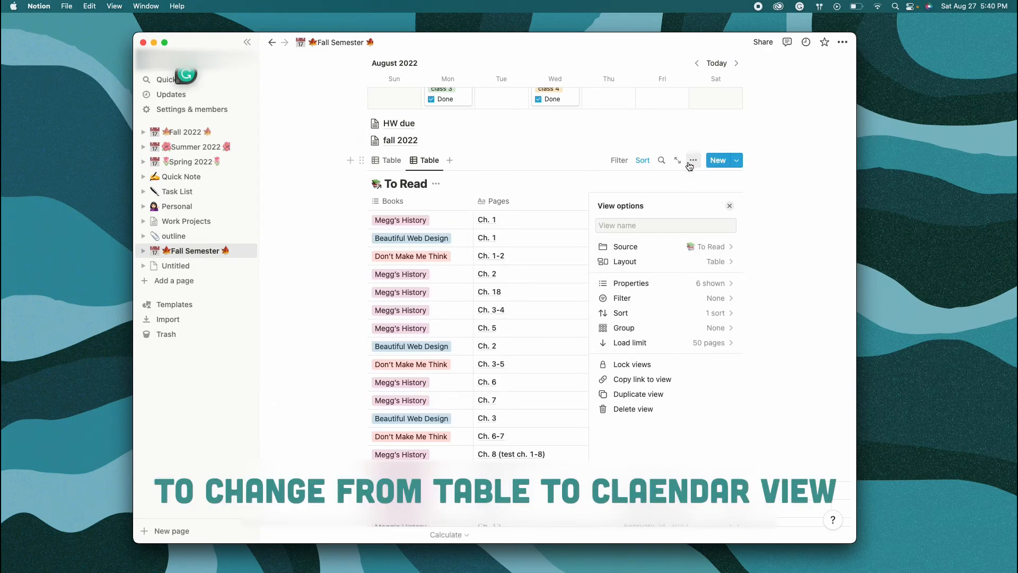
left_click(684, 264)
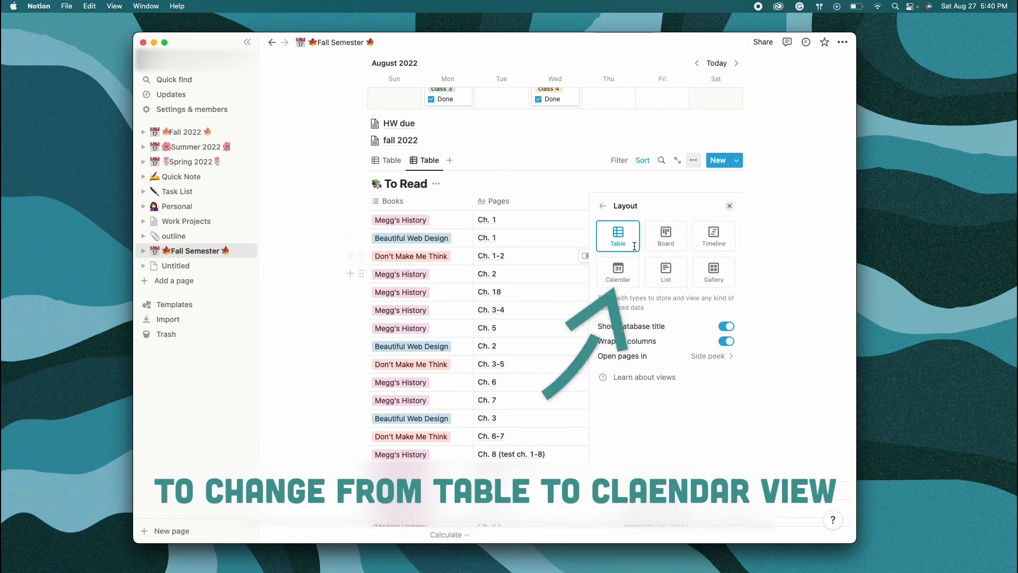
left_click(627, 266)
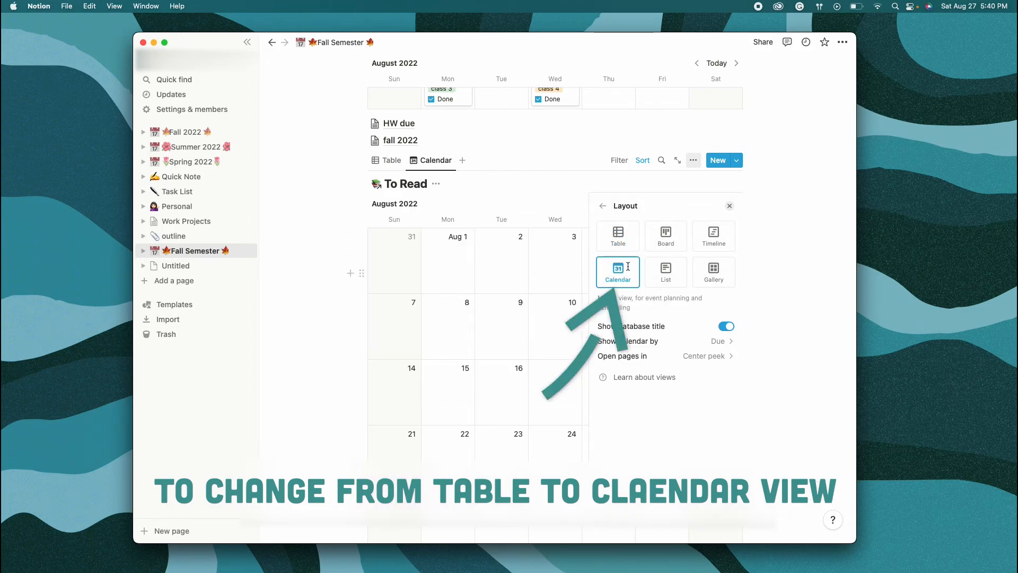
left_click(545, 140)
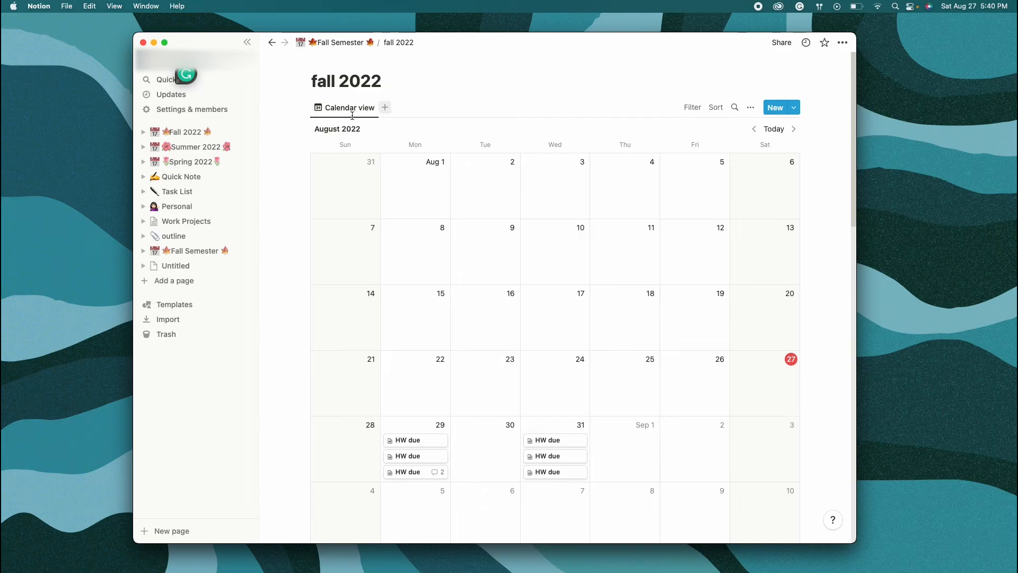
left_click(196, 250)
- Reorder the To Read block's views so that Calendar comes before Table, with Calendar shown
scroll(560, 243, "down", 5)
scroll(561, 239, "down", 8)
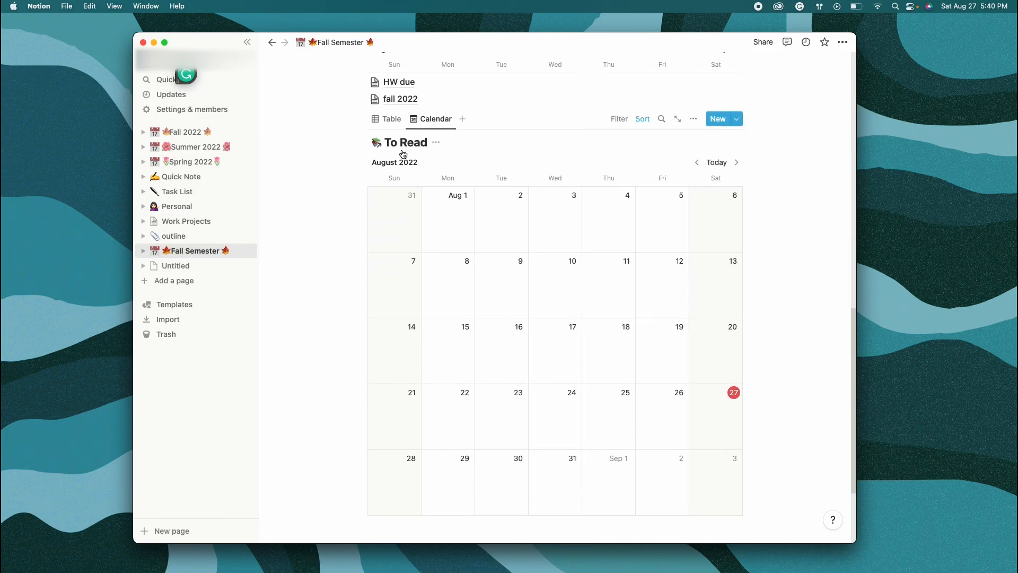
left_click(398, 118)
scroll(508, 298, "up", 4)
left_click_drag(431, 313, 384, 315)
left_click(384, 314)
scroll(323, 323, "down", 4)
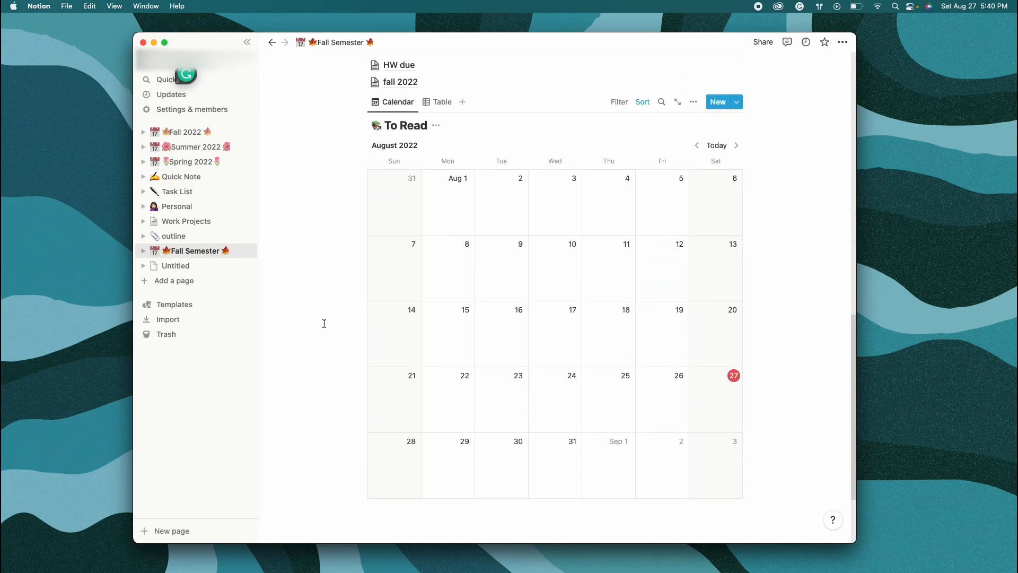
- Compare the To Read block's calendar with its table view and look through the reading entries
scroll(348, 302, "up", 7)
scroll(761, 405, "down", 7)
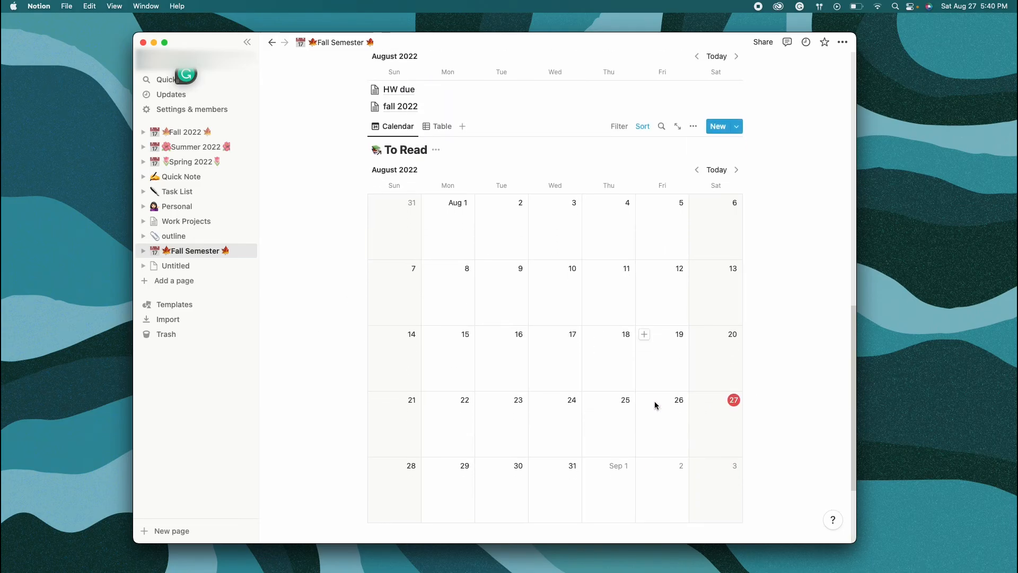
scroll(658, 405, "up", 4)
left_click(442, 322)
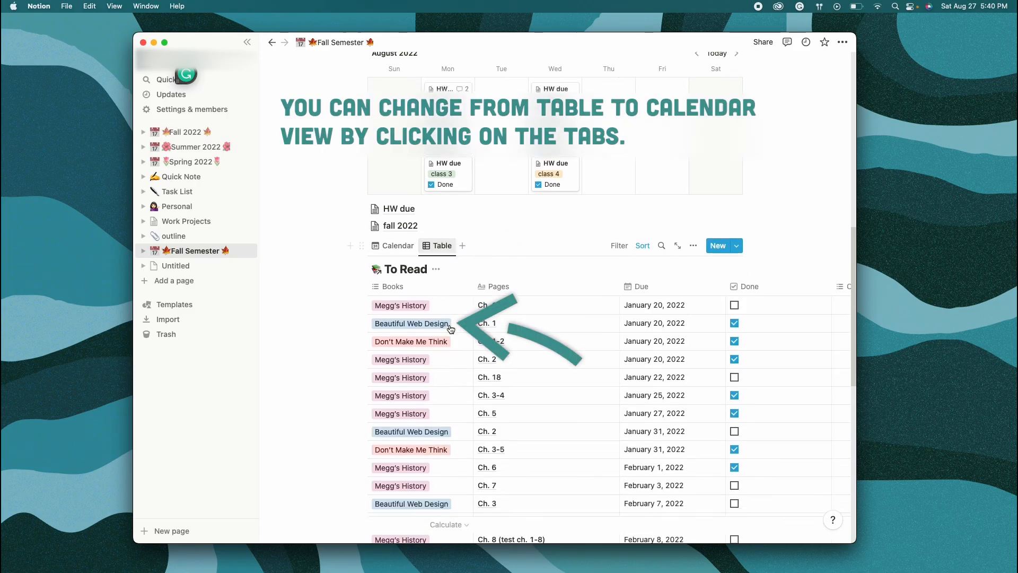
scroll(468, 271, "down", 10)
scroll(467, 267, "up", 15)
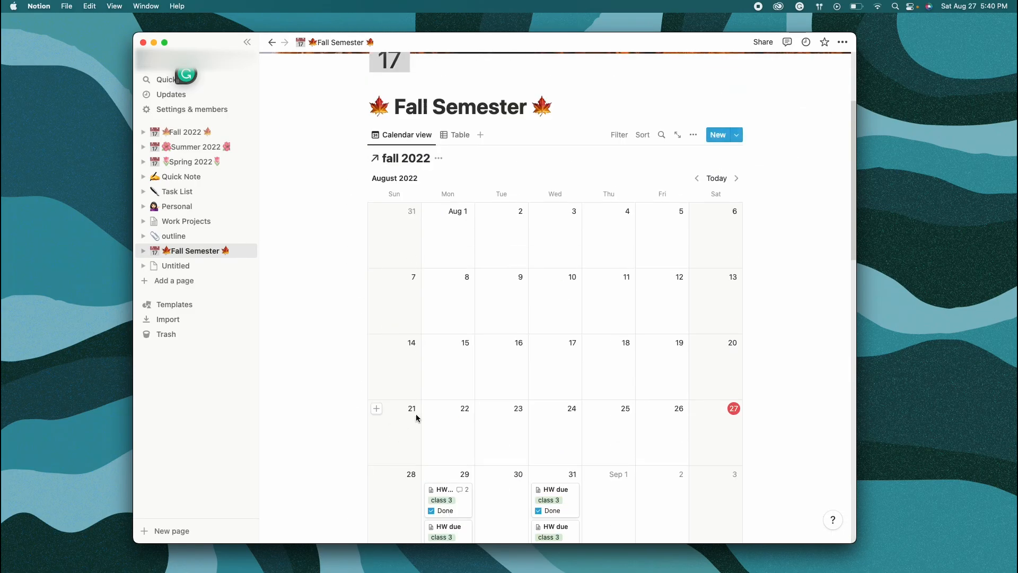
- In the fall 2022 table view, clear the Done checkboxes of the second, third and fourth HW due entries
left_click(460, 135)
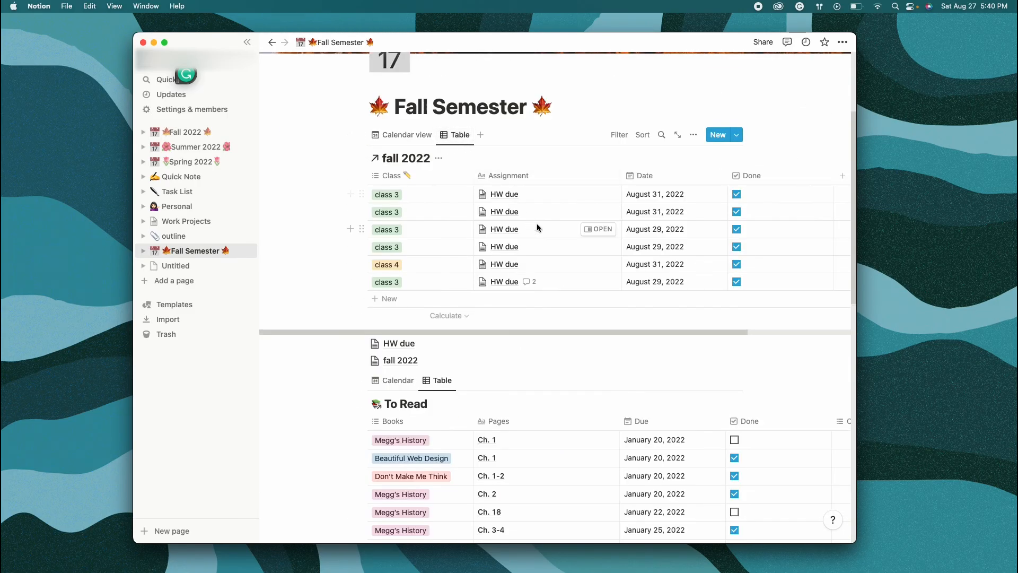
left_click(737, 190)
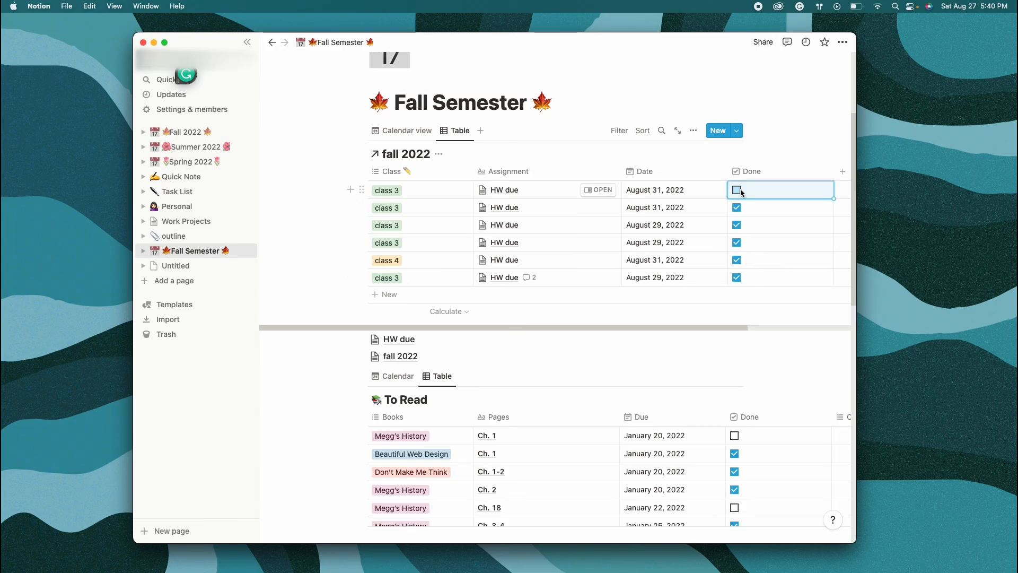
left_click(736, 207)
left_click(737, 225)
left_click(737, 243)
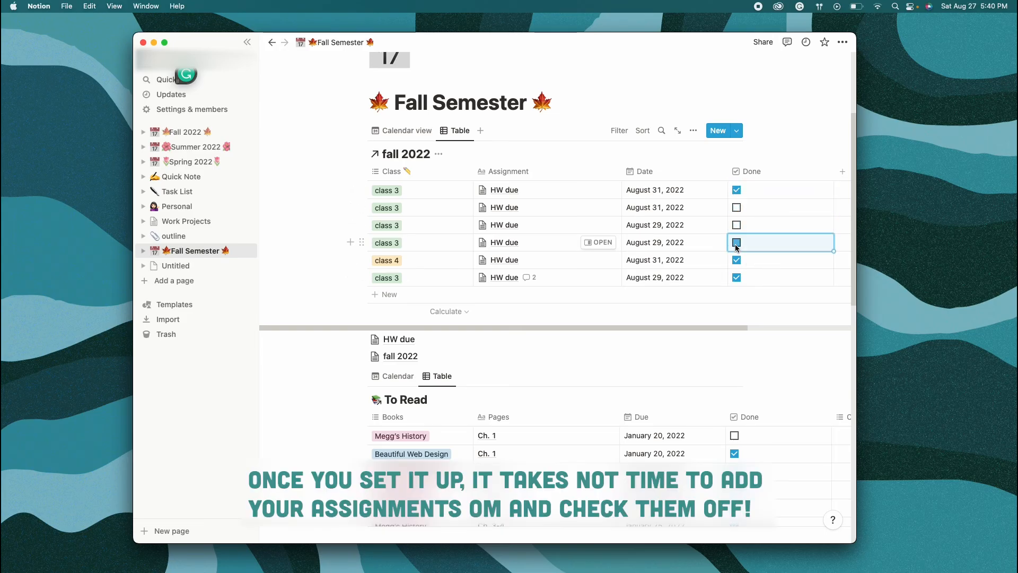
- Switch the fall 2022 database back to Calendar view and check the HW due entries on August 29 and 31
left_click(415, 133)
scroll(726, 323, "down", 4)
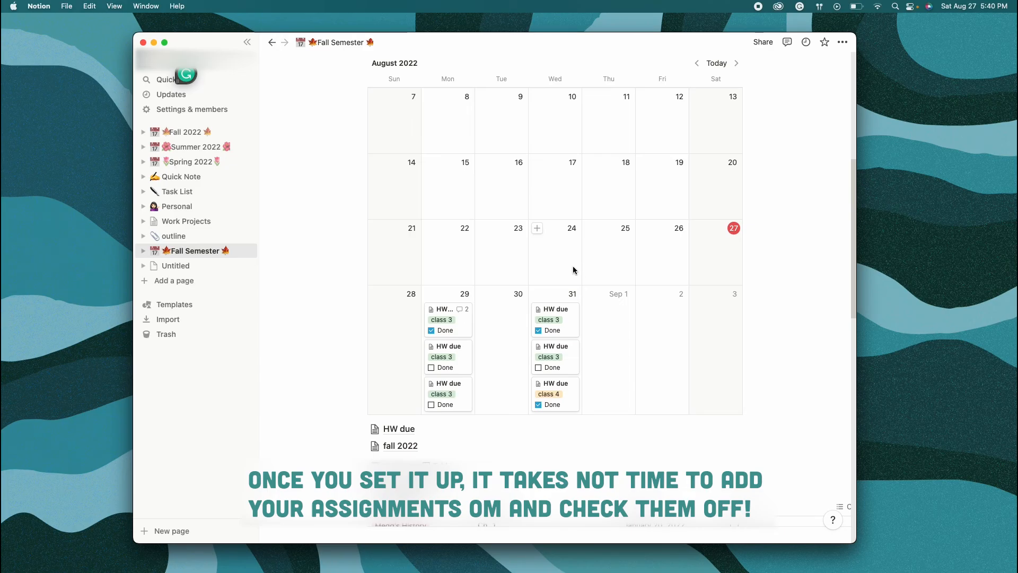
scroll(745, 234, "up", 8)
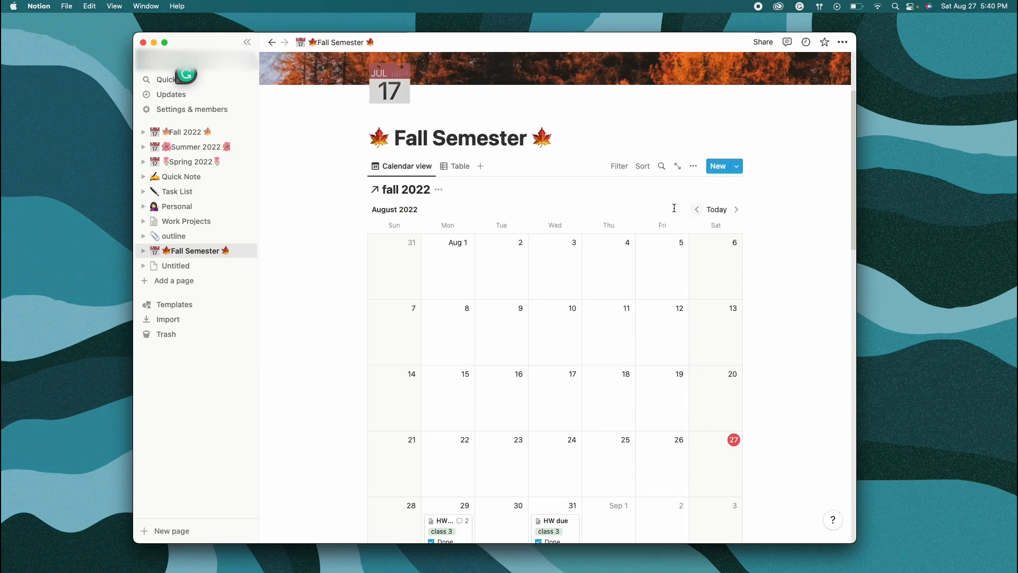
scroll(705, 223, "down", 2)
scroll(678, 212, "up", 5)
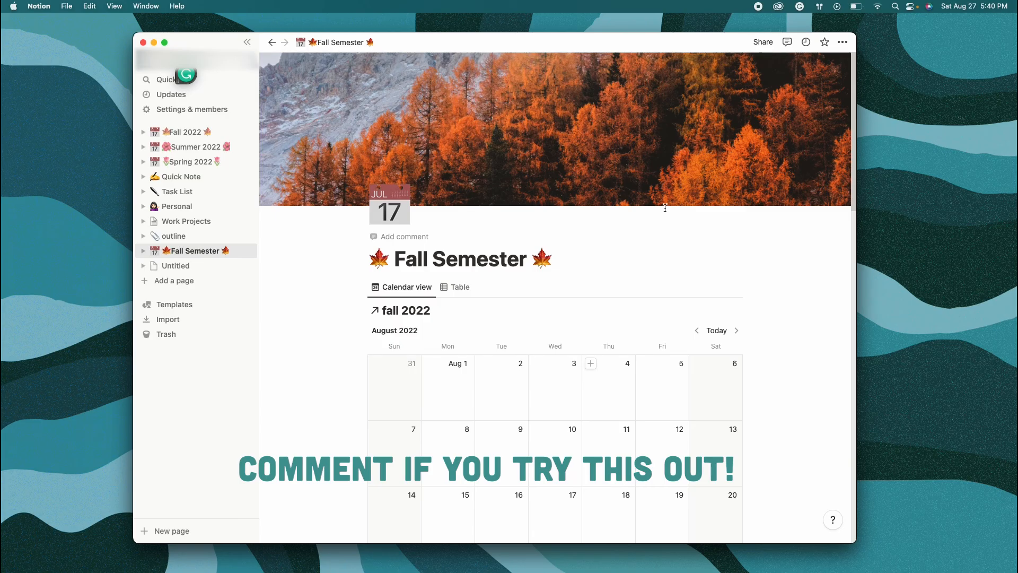